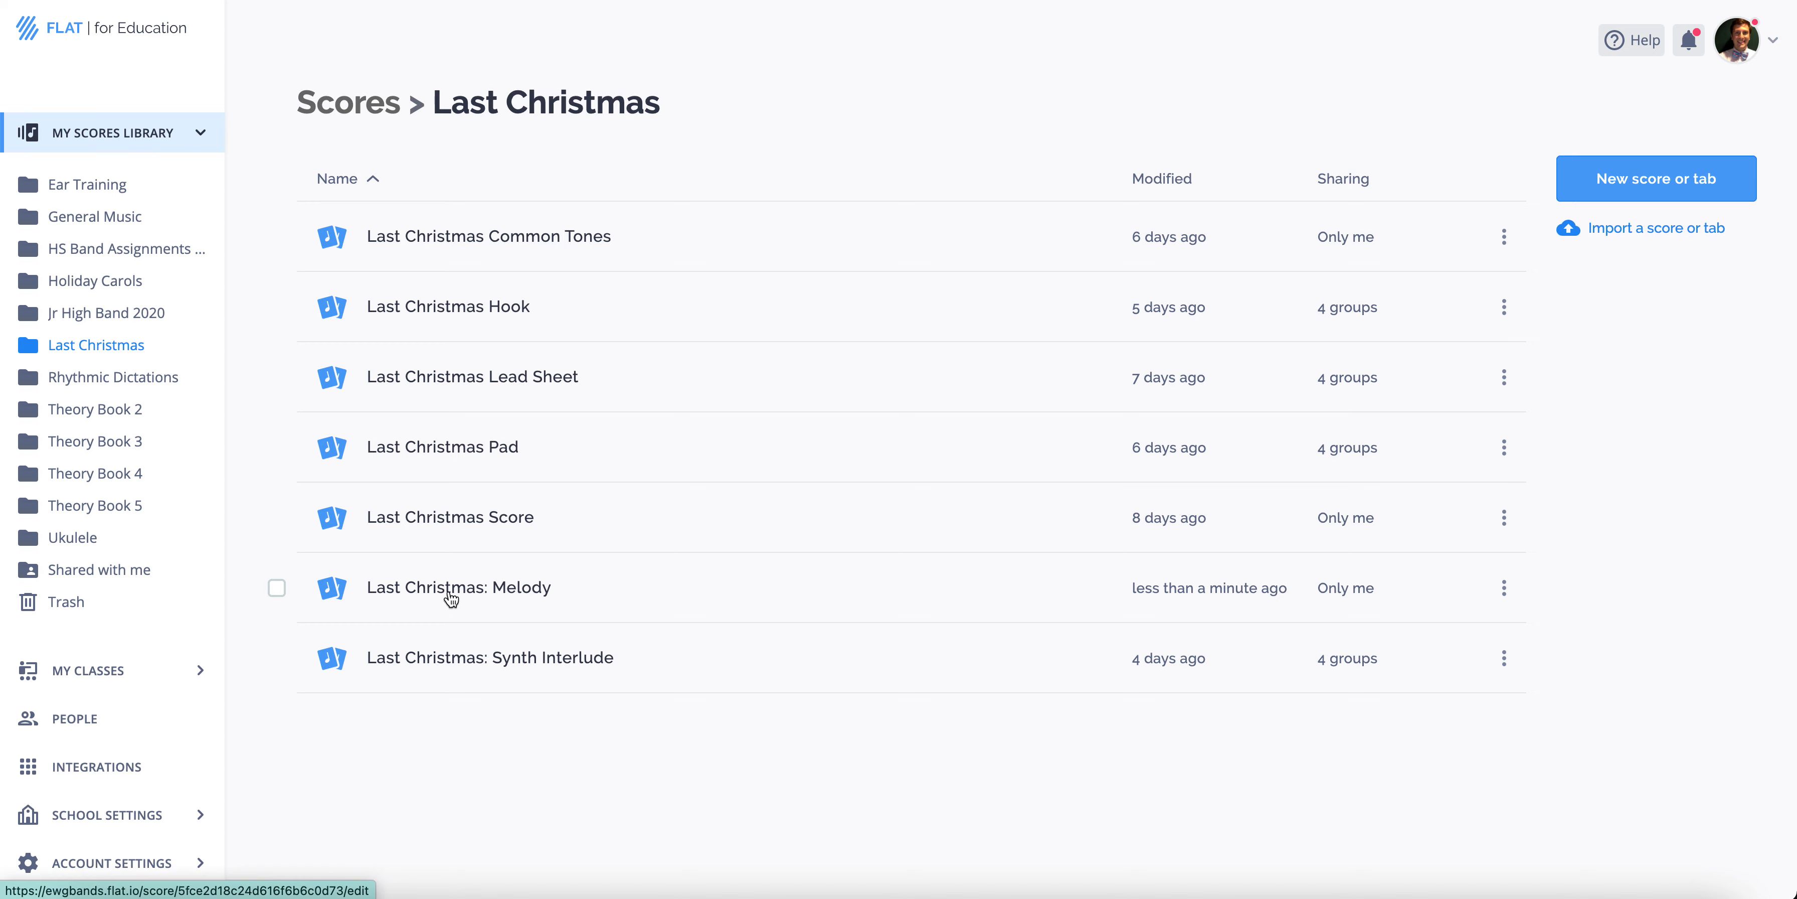
- Open the Last Christmas: Melody score and open the notes of the Last Christmas: Melody region in the piano roll
left_click(449, 600)
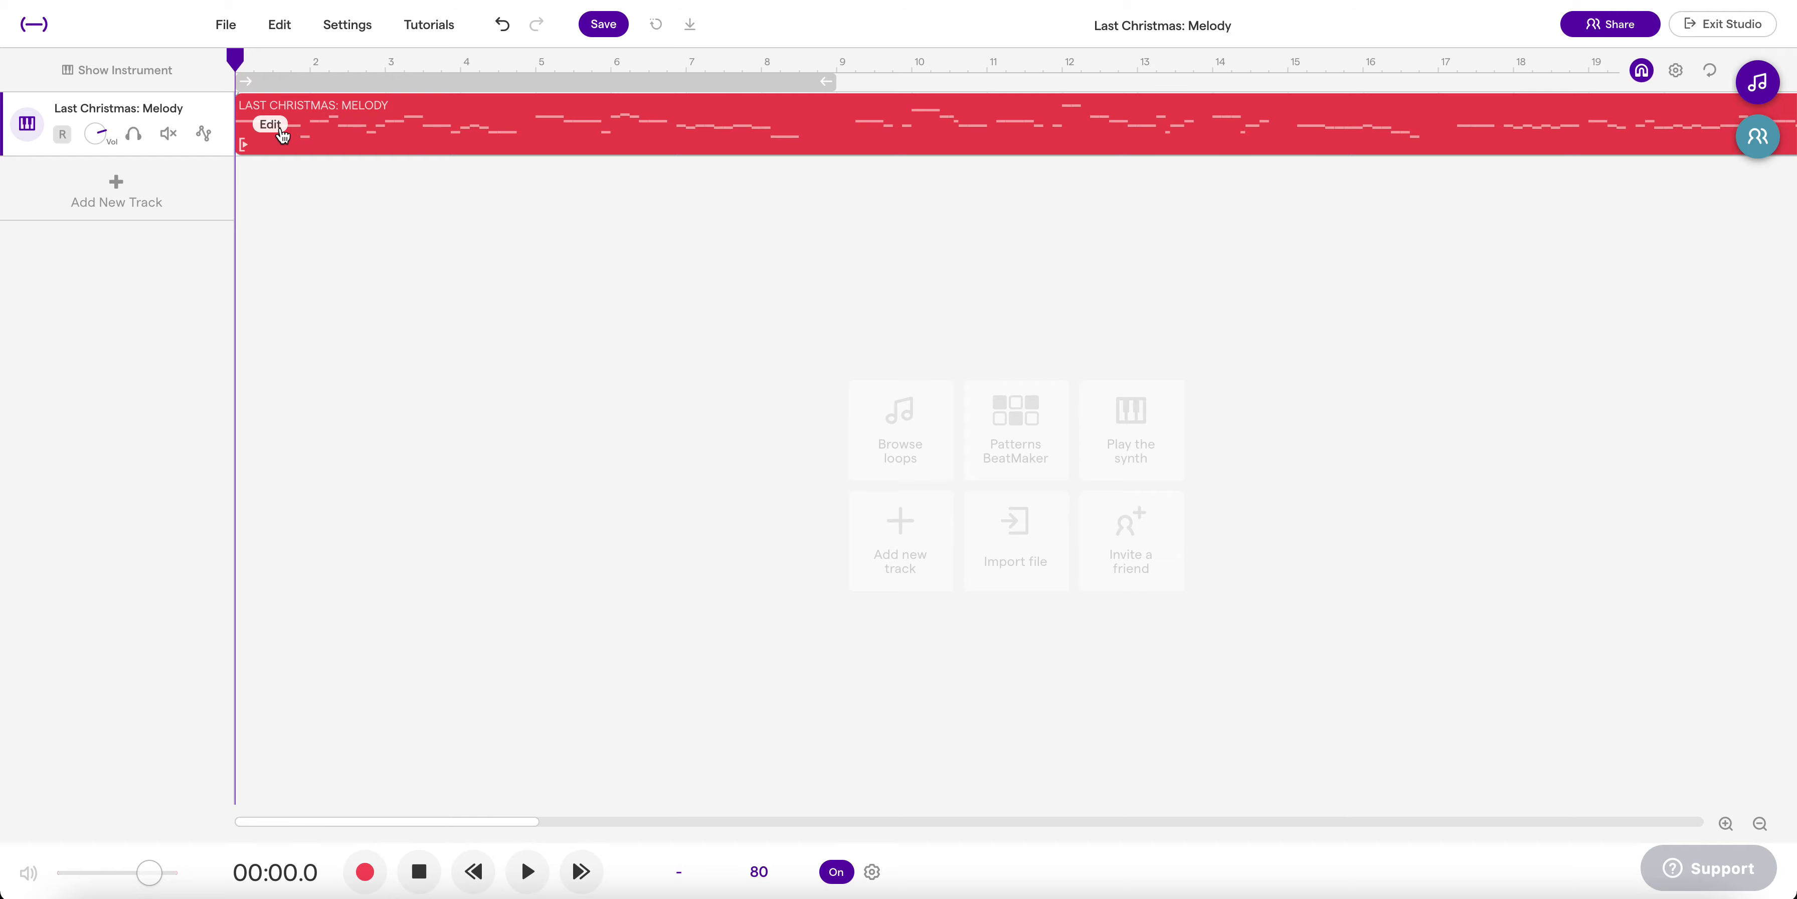
left_click(273, 125)
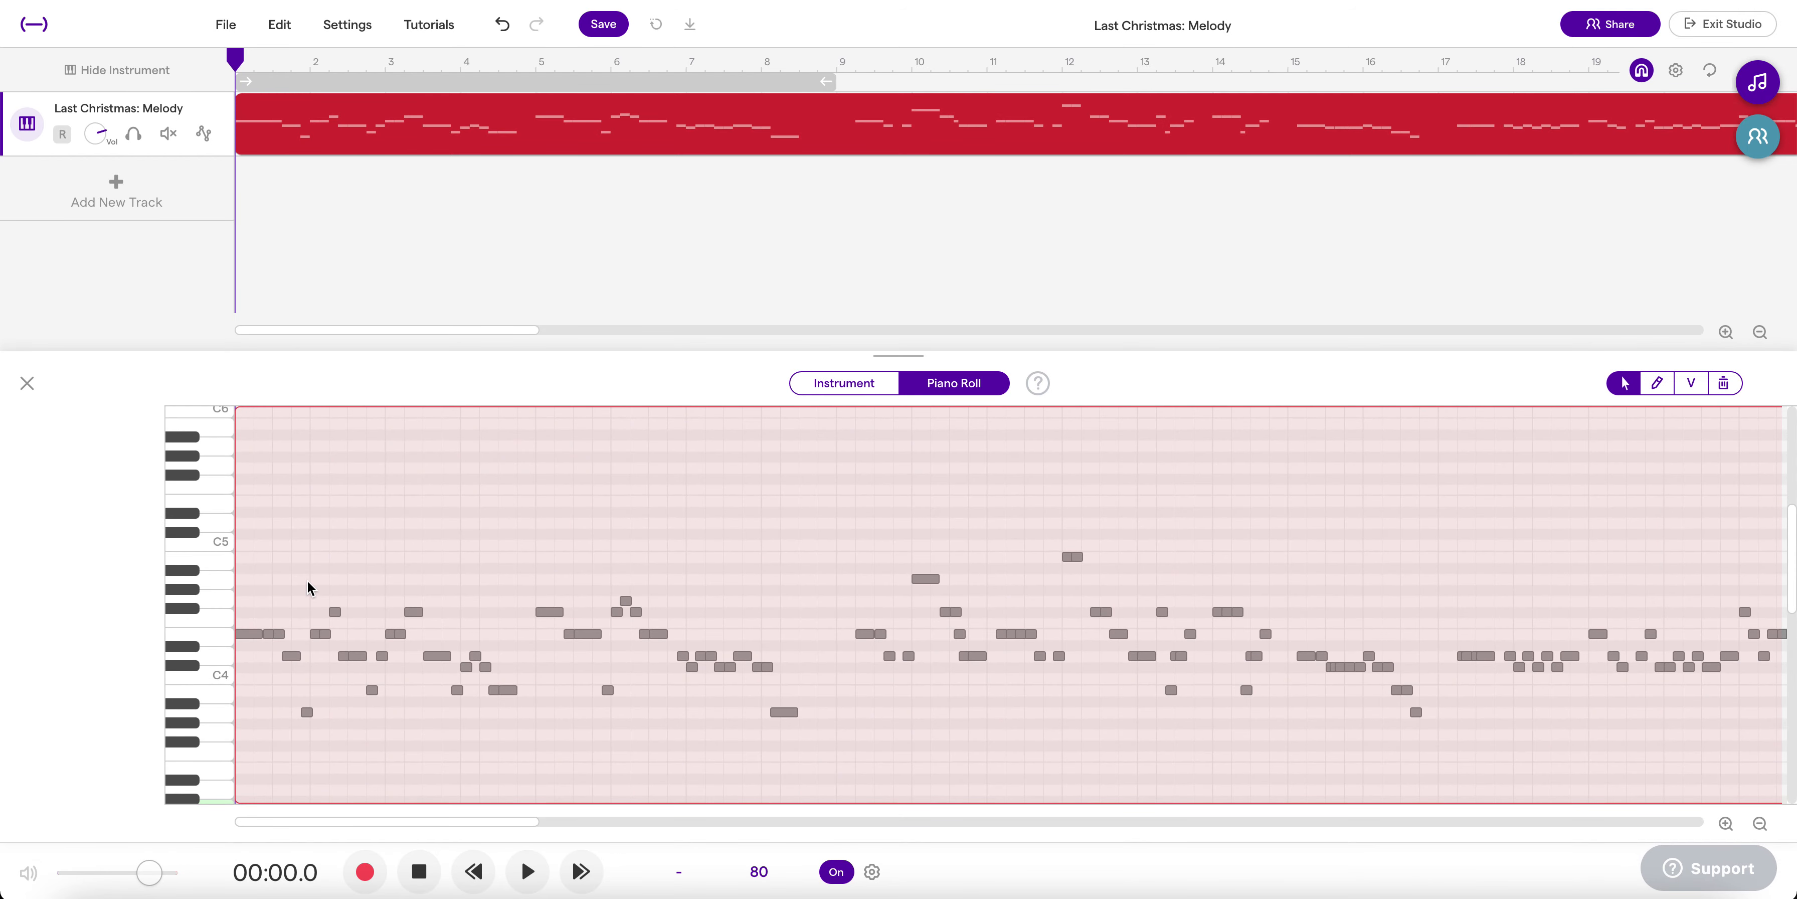
scroll(308, 581, "up", 10)
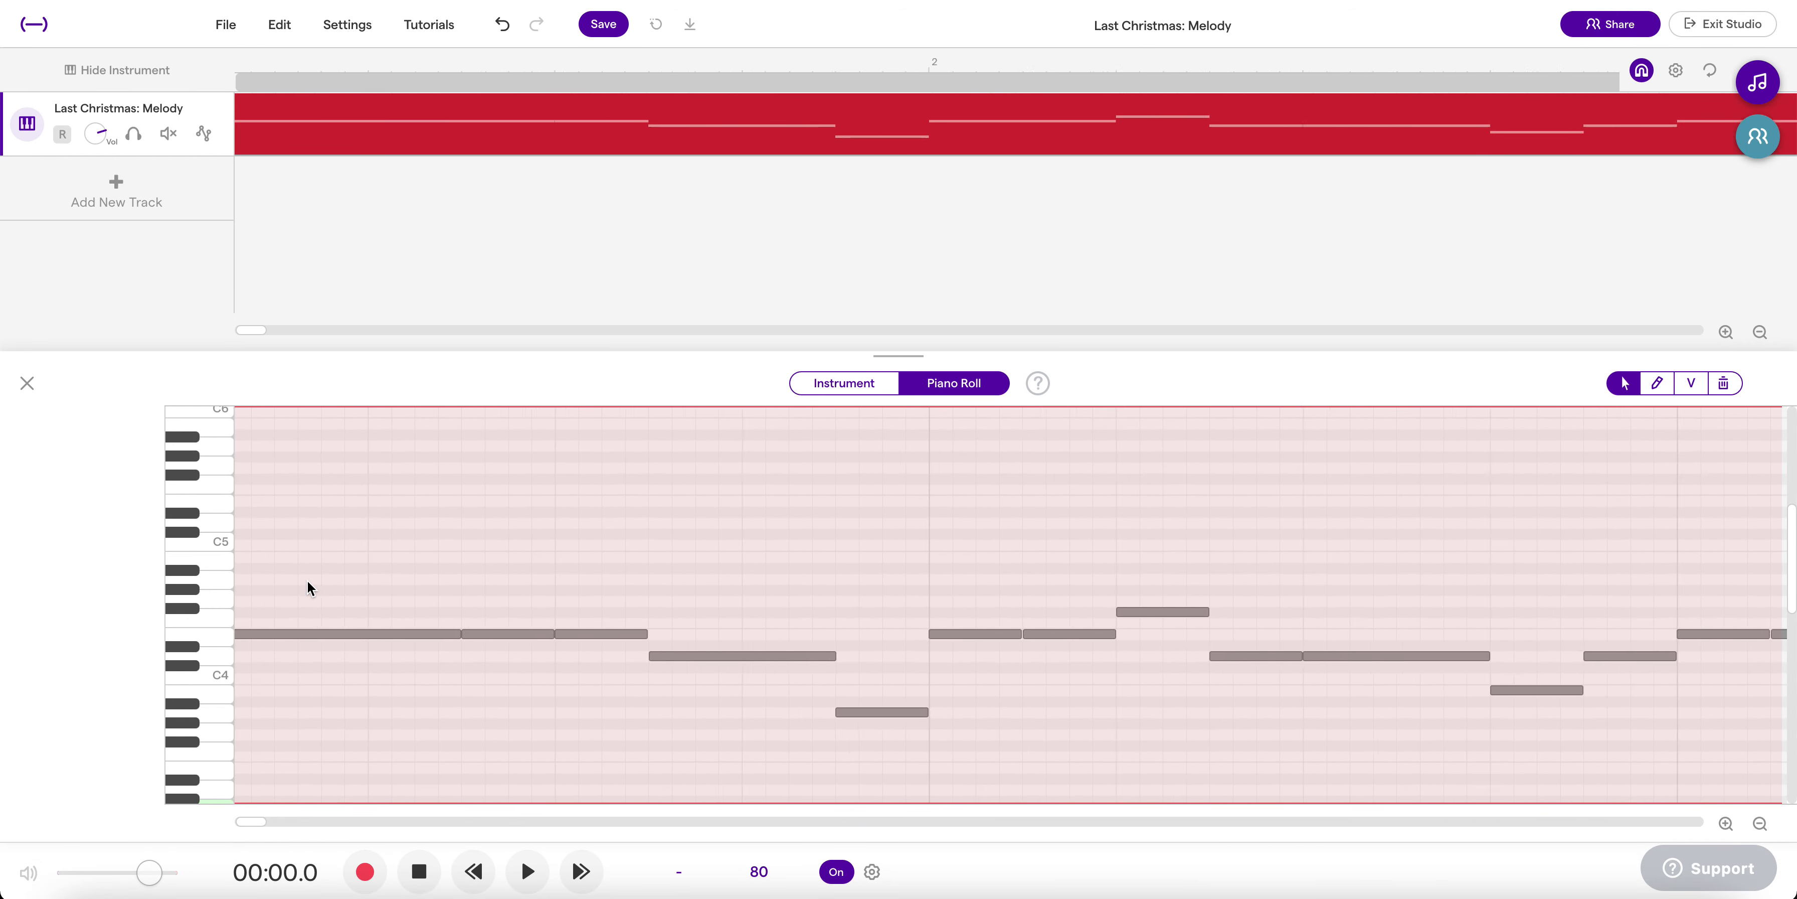
scroll(308, 583, "up", 5)
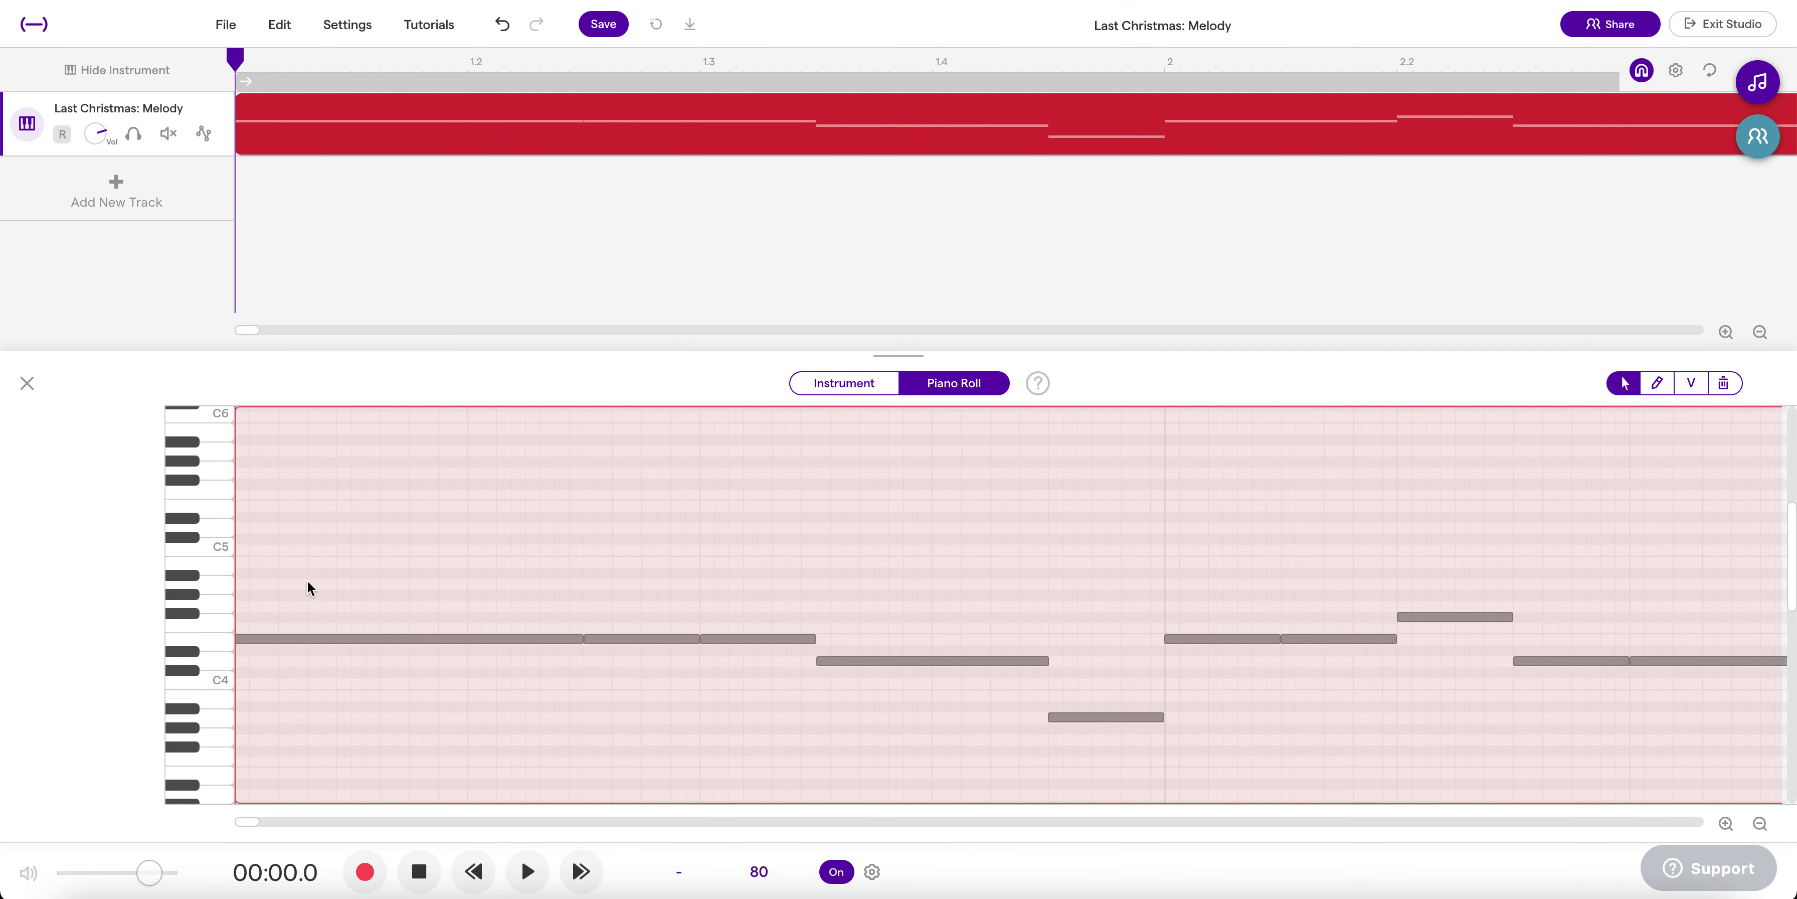
- Delete the third note of bar 1 and lengthen the second note to fill the space up to the next pitch
key("space")
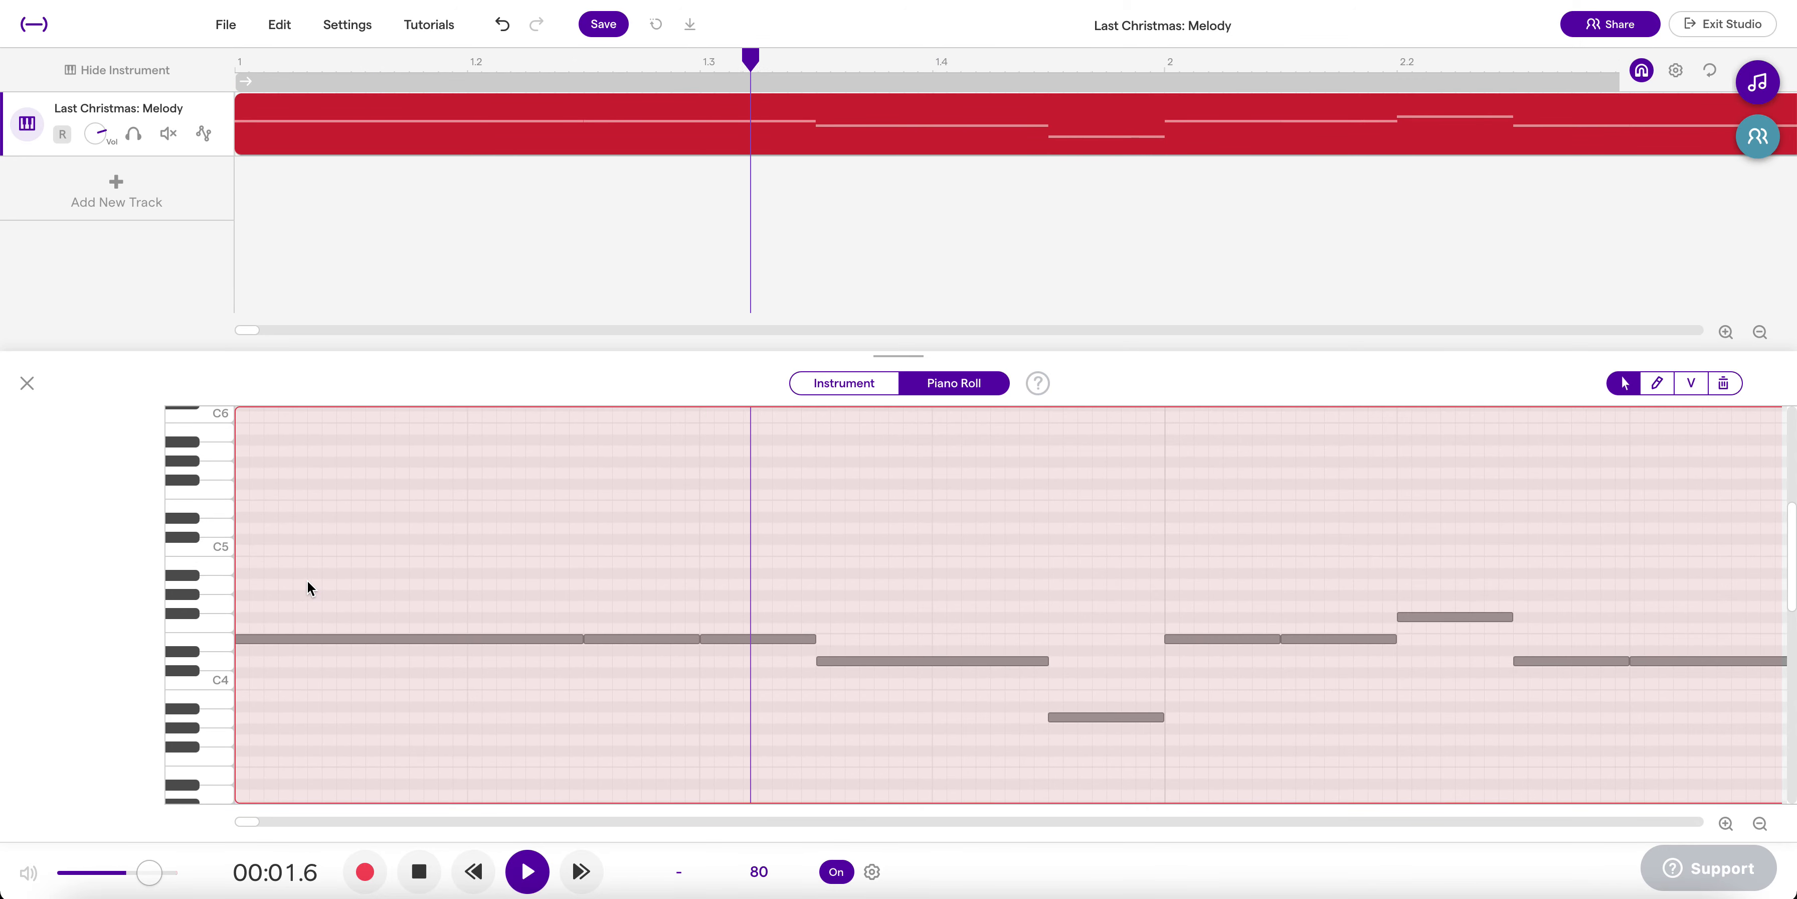
key("space")
left_click(750, 639)
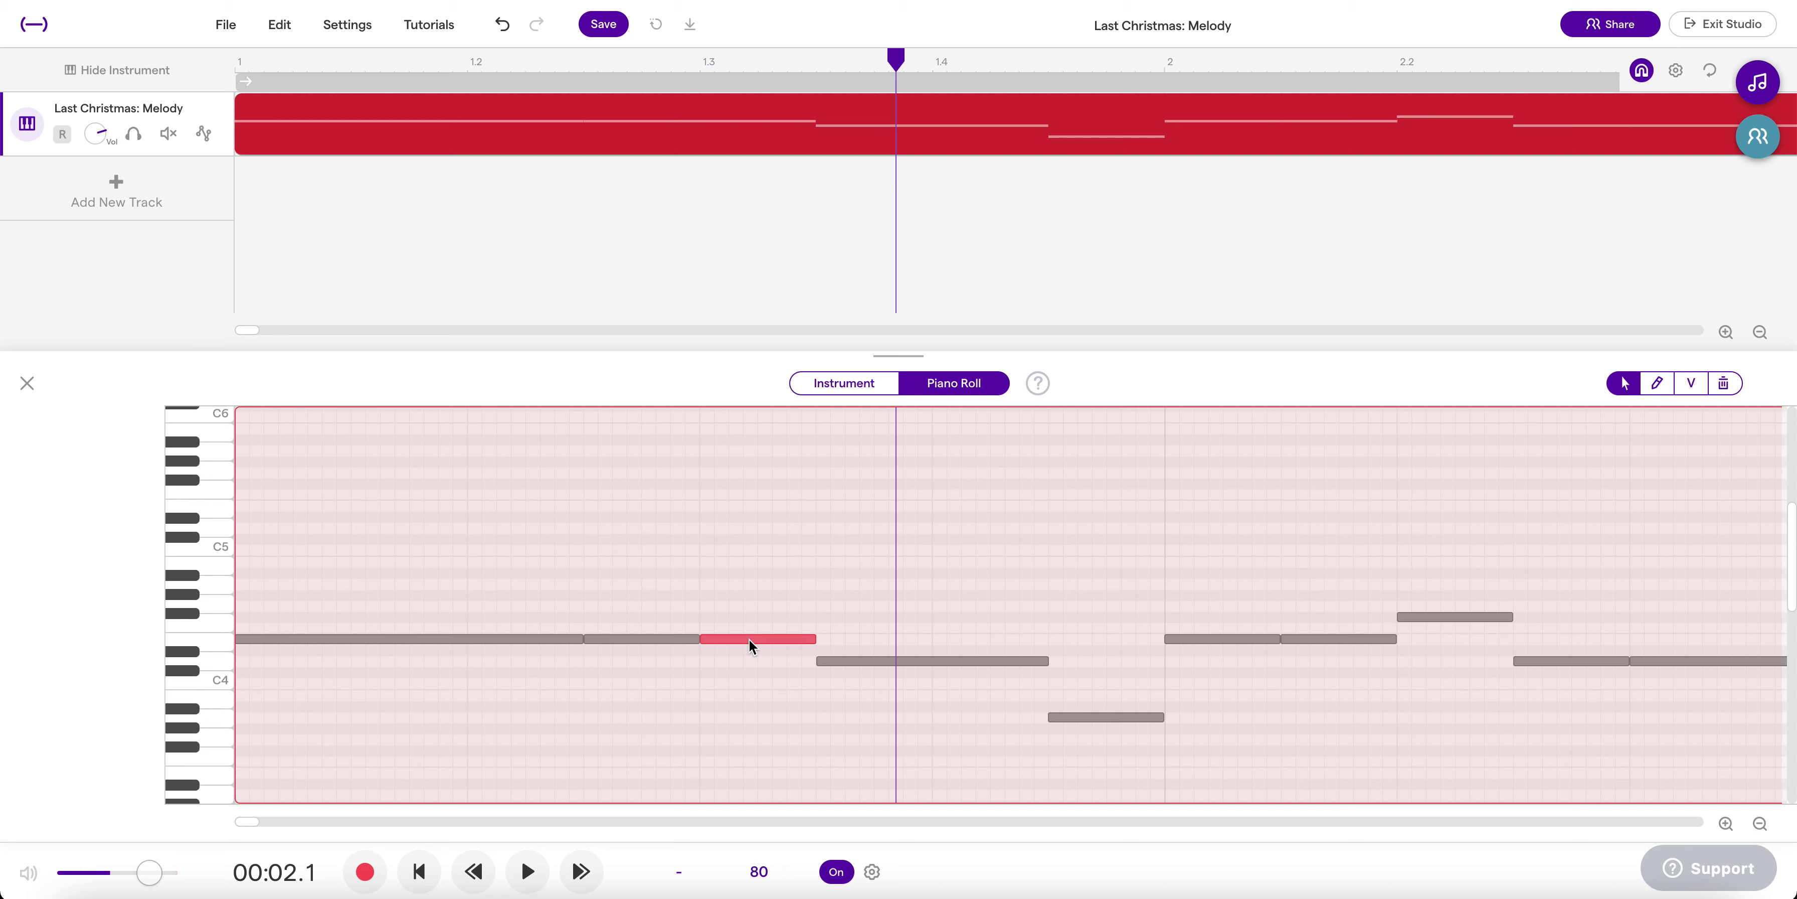
key("Delete")
left_click_drag(687, 639, 814, 638)
- Play the melody from the beginning to check the lengthened note in bar 1
key("Home")
key("space")
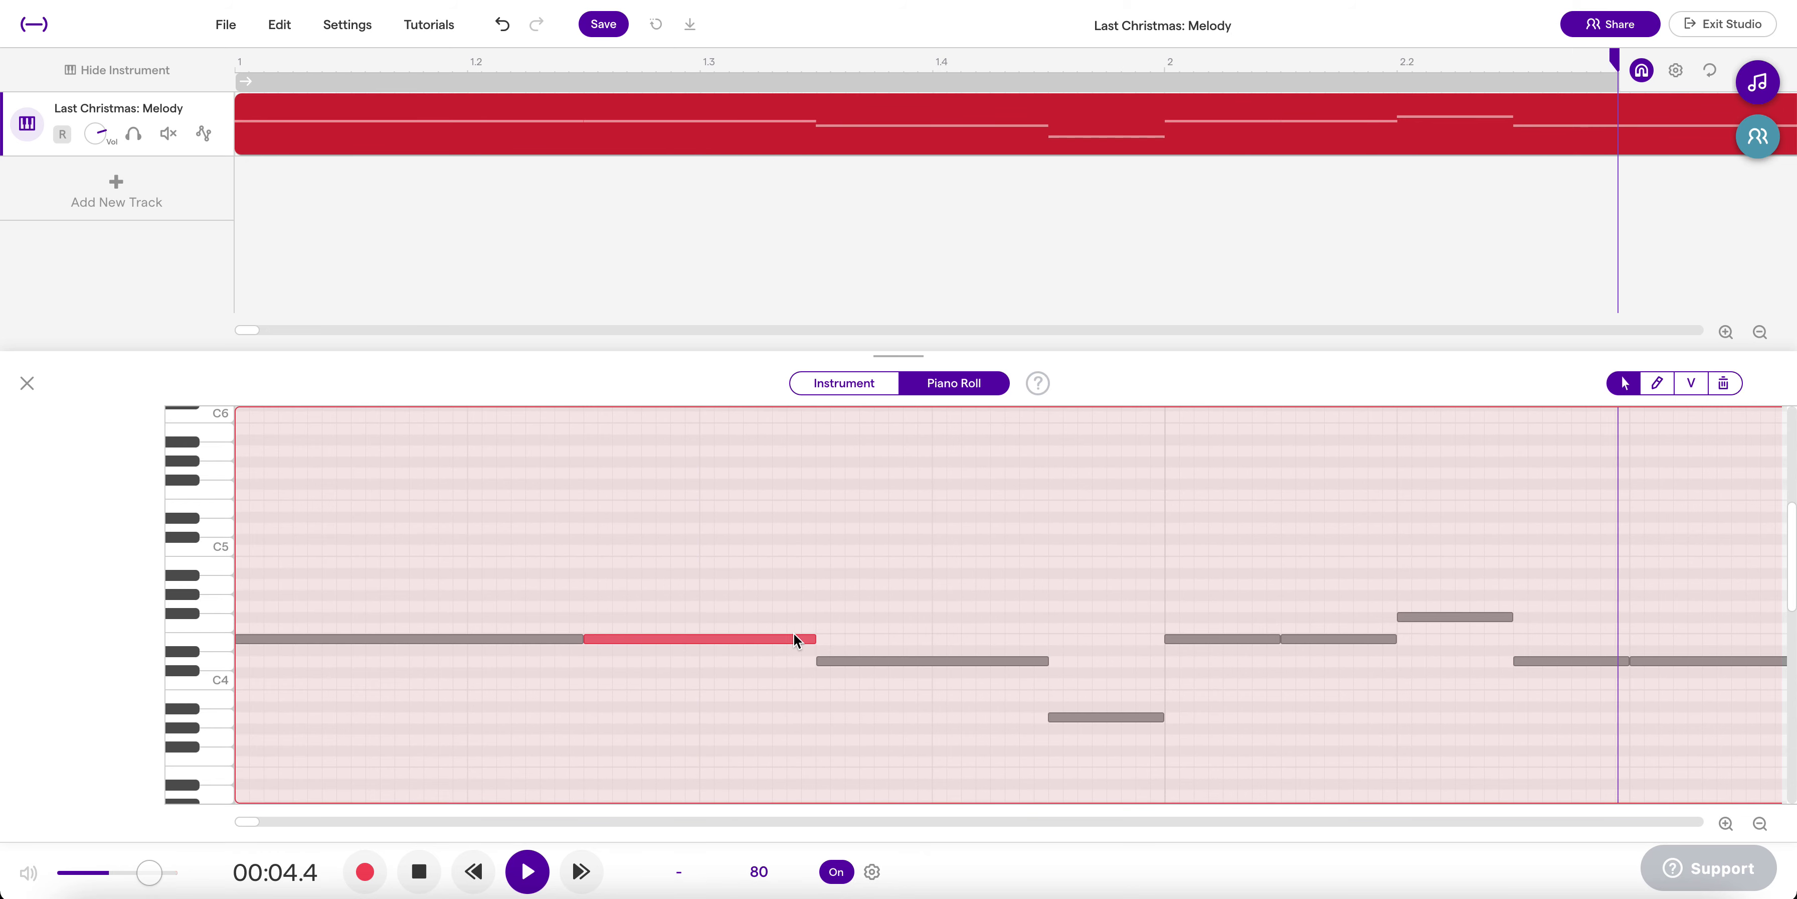
key("space")
- Delete the fifth note of bar 2 and lengthen the preceding note of the same pitch to cover it
scroll(1012, 703, "left", 2)
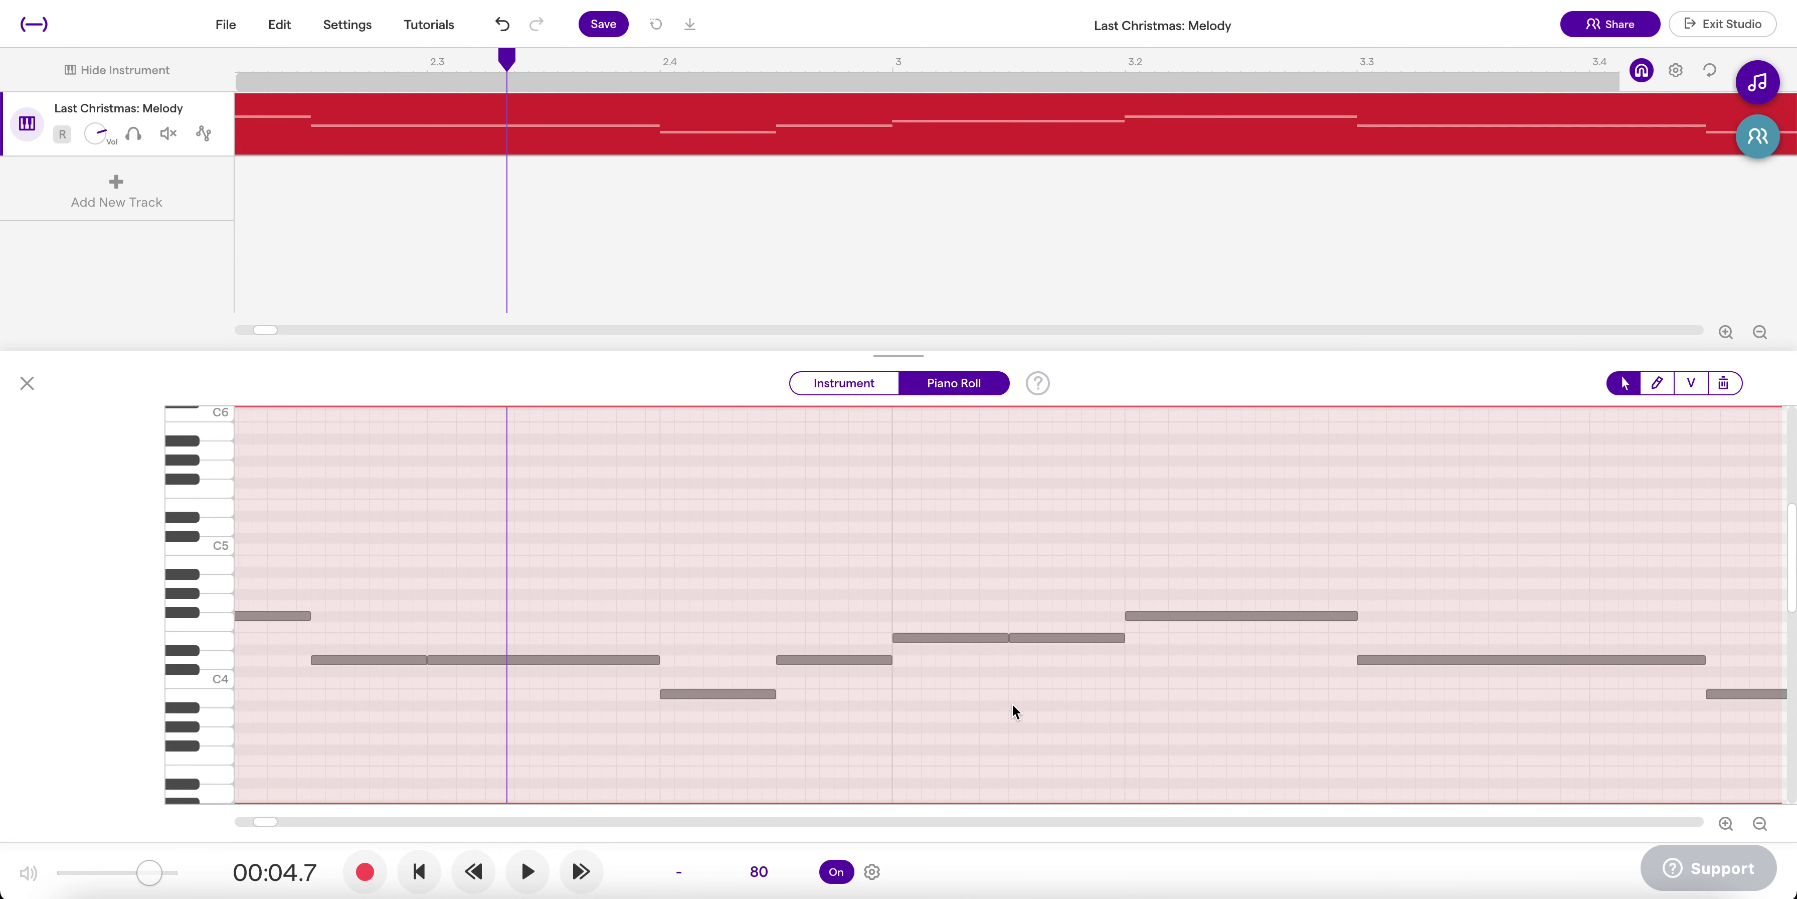
left_click(523, 660)
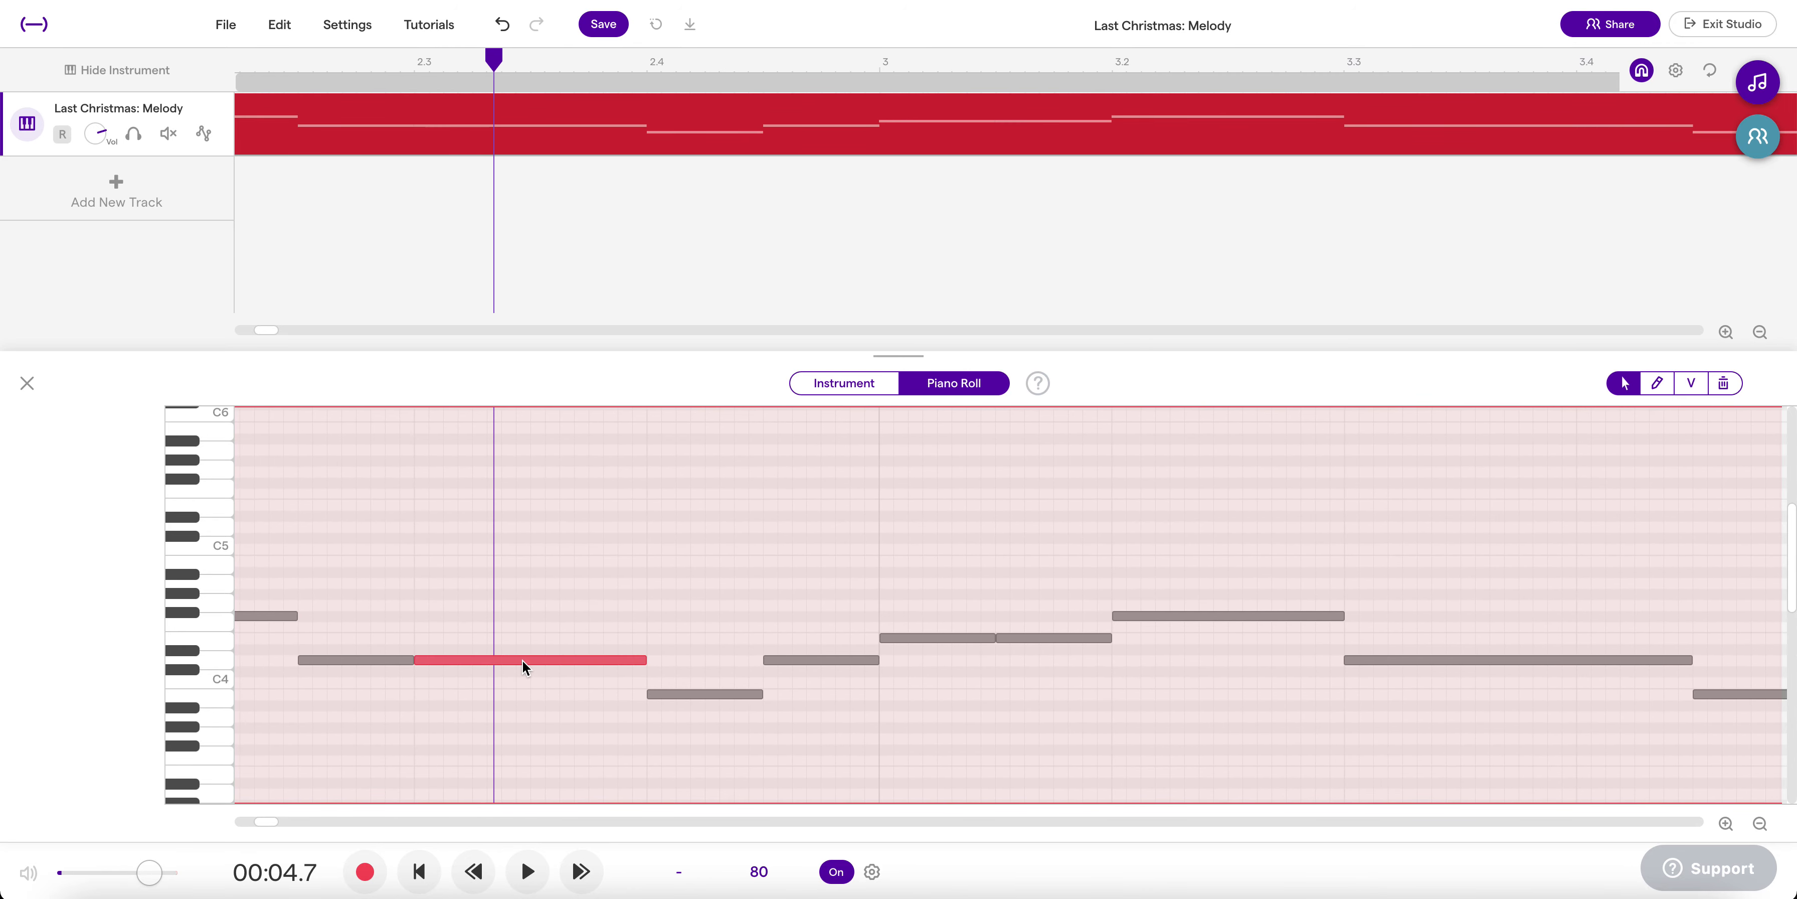
key("Delete")
left_click_drag(414, 658, 638, 674)
key("Return")
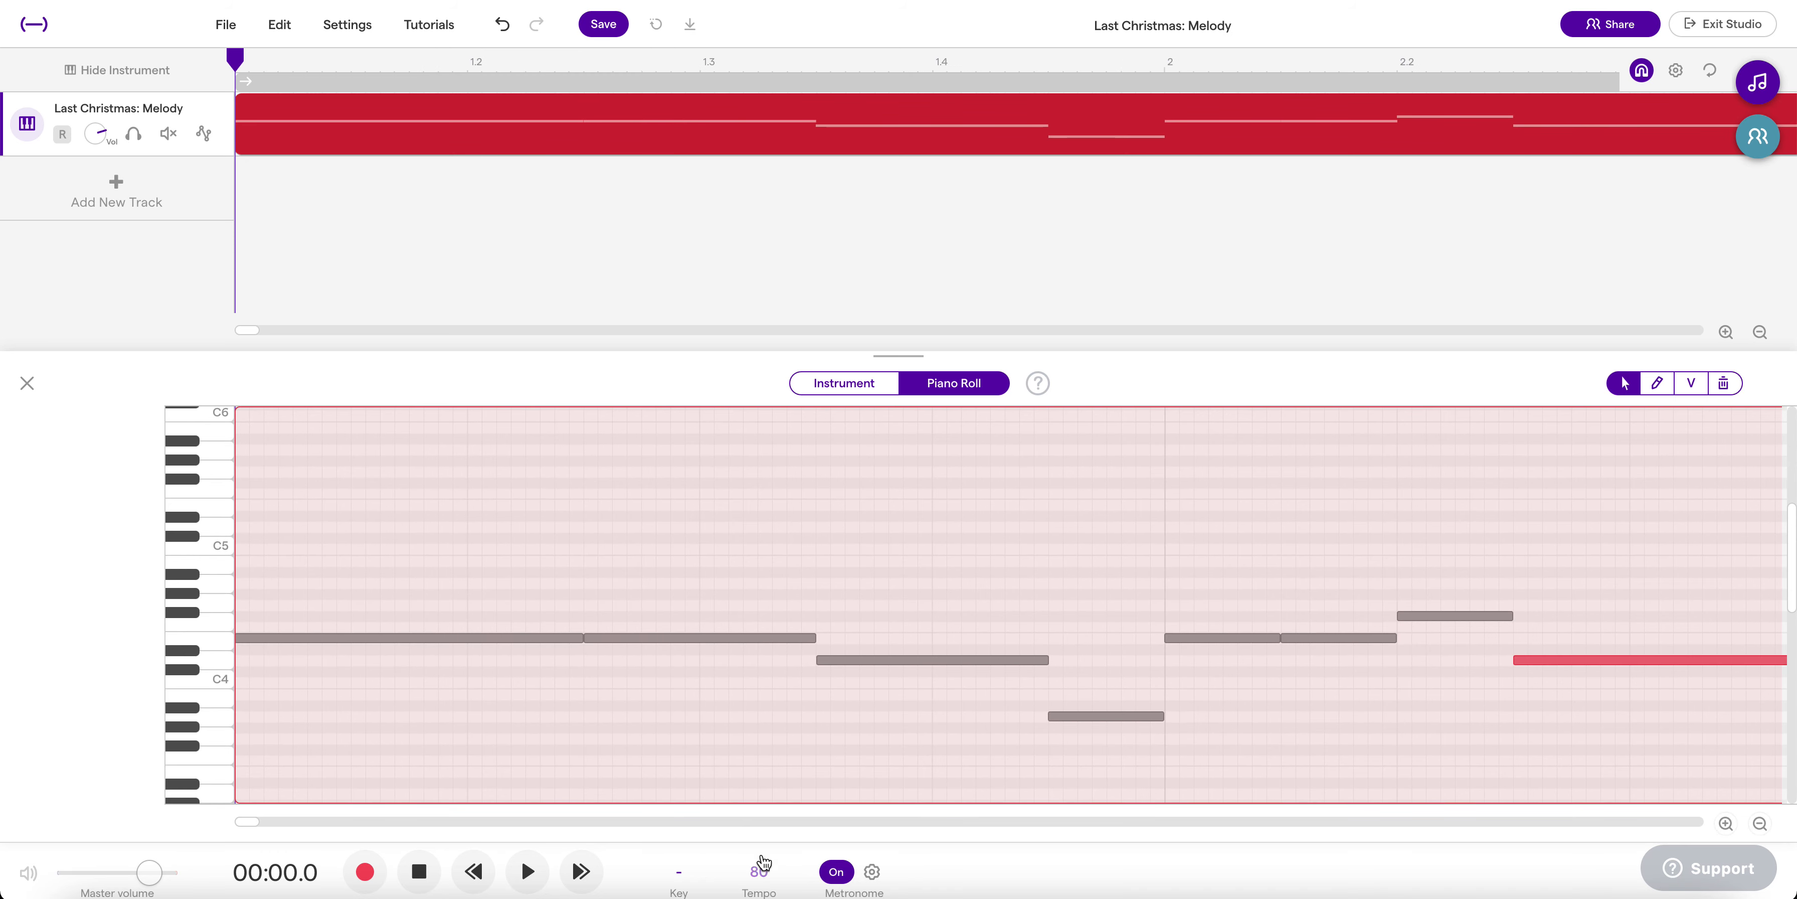
- Set the project tempo to 109 BPM and play the edited melody from the start
left_click(759, 872)
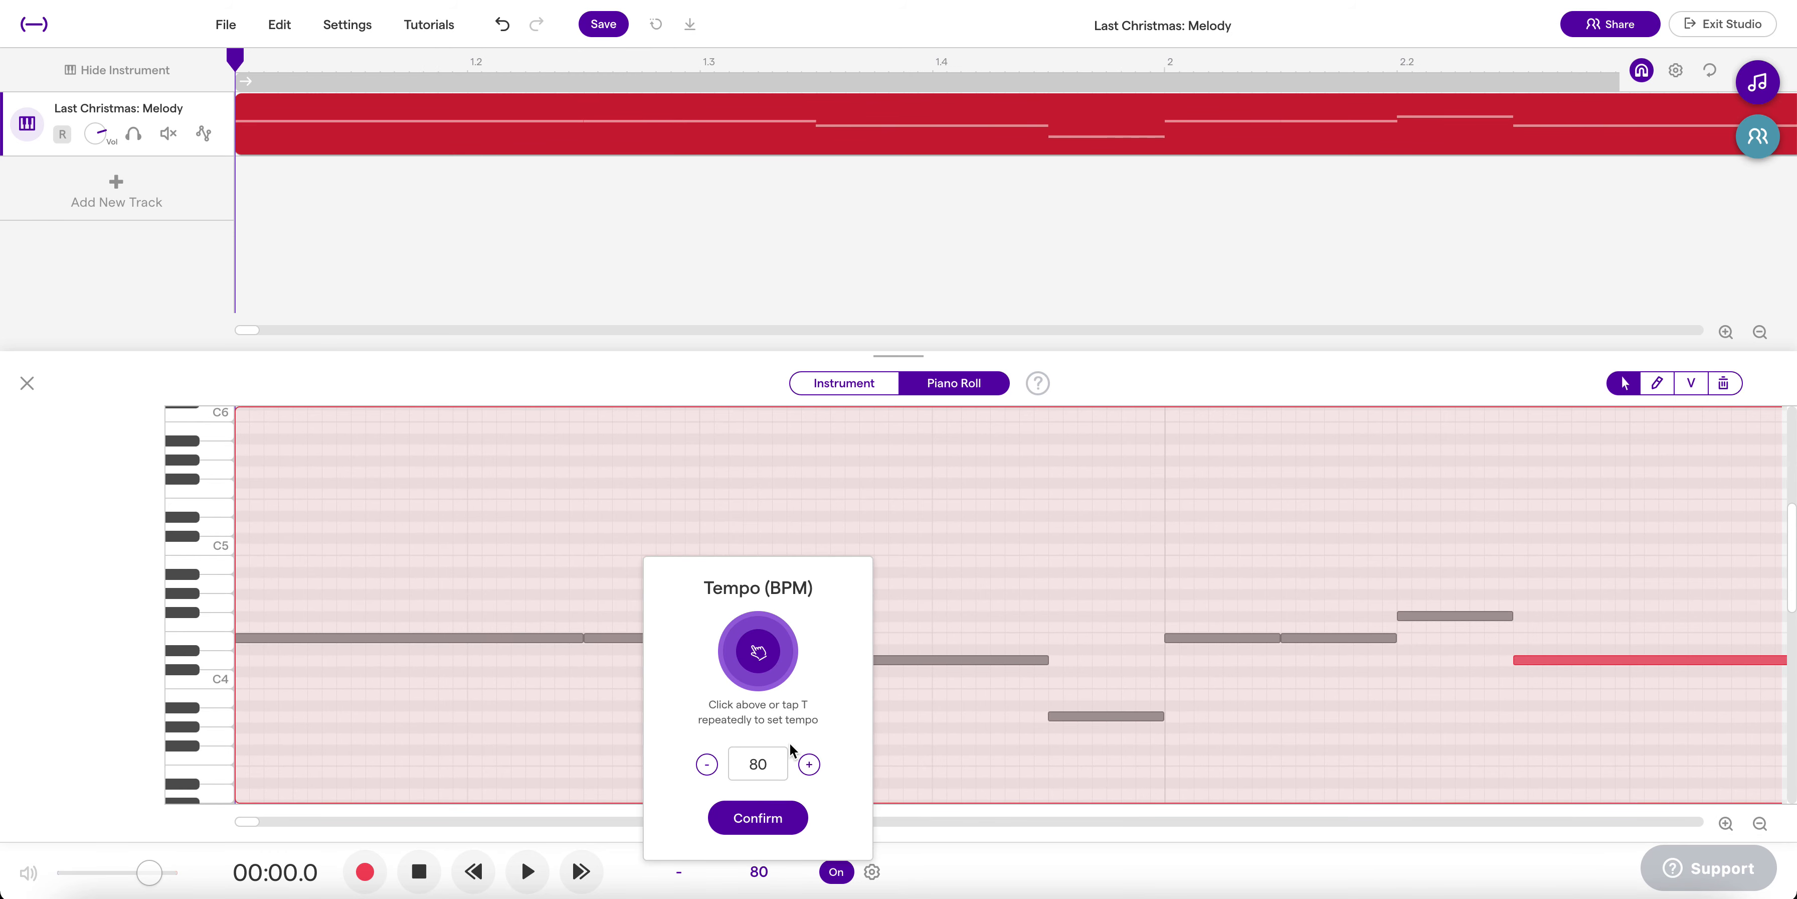
double_click(758, 764)
type("10")
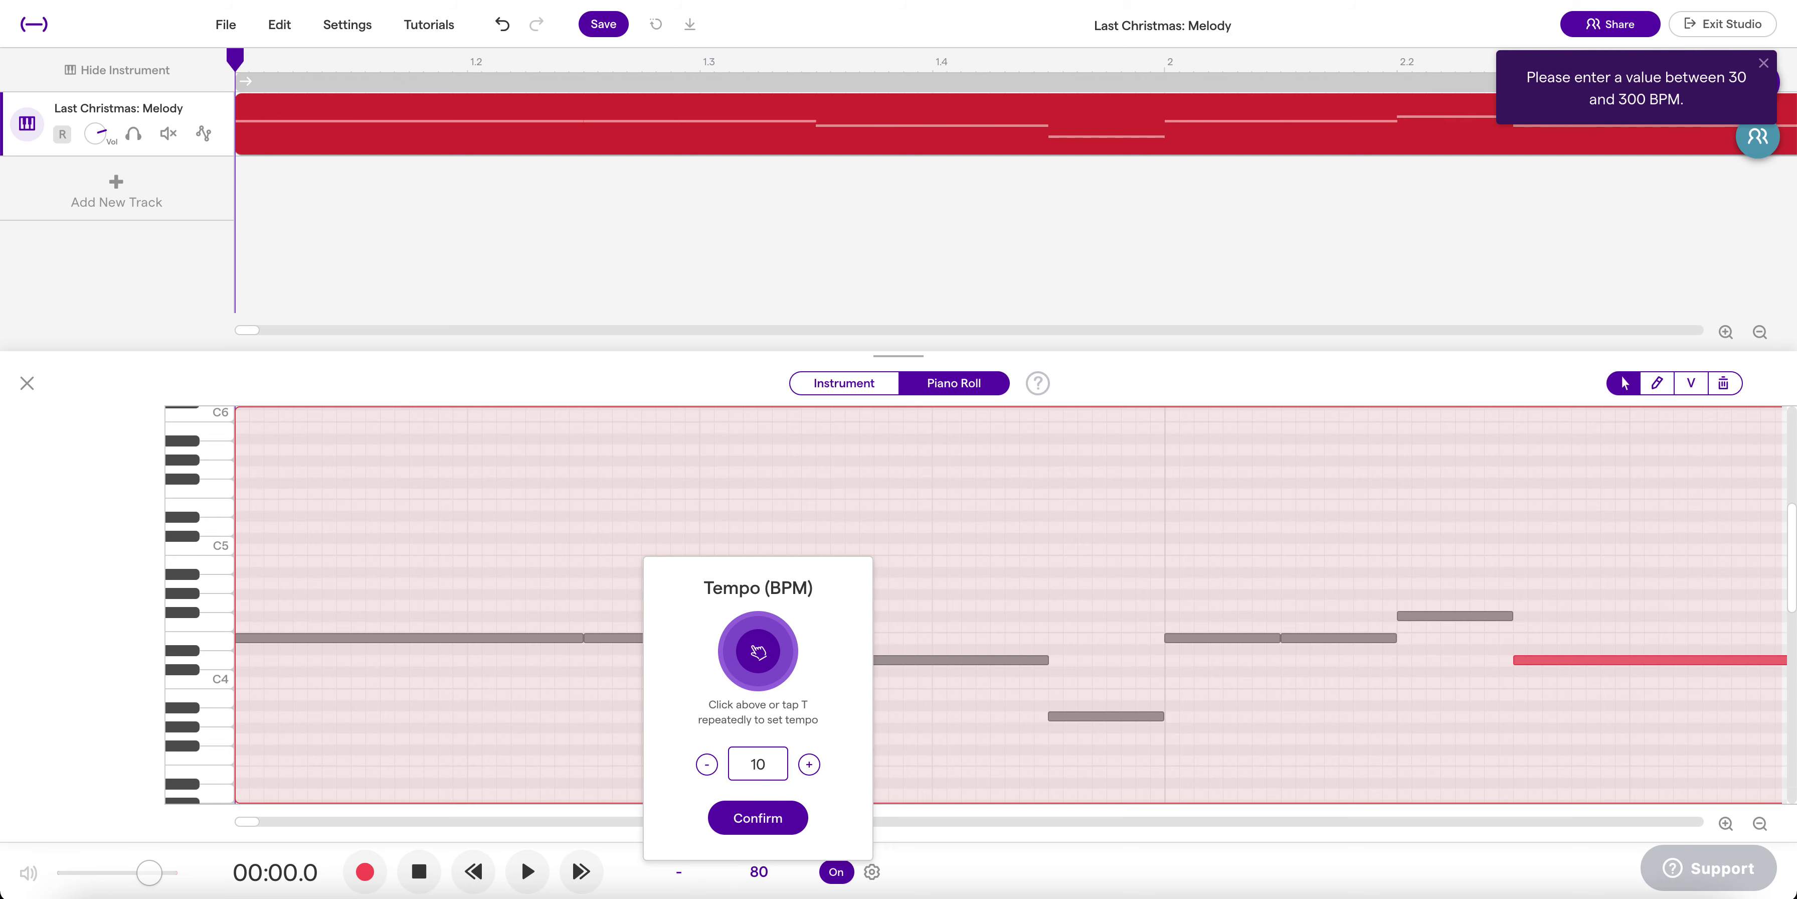
type("9")
key("Return")
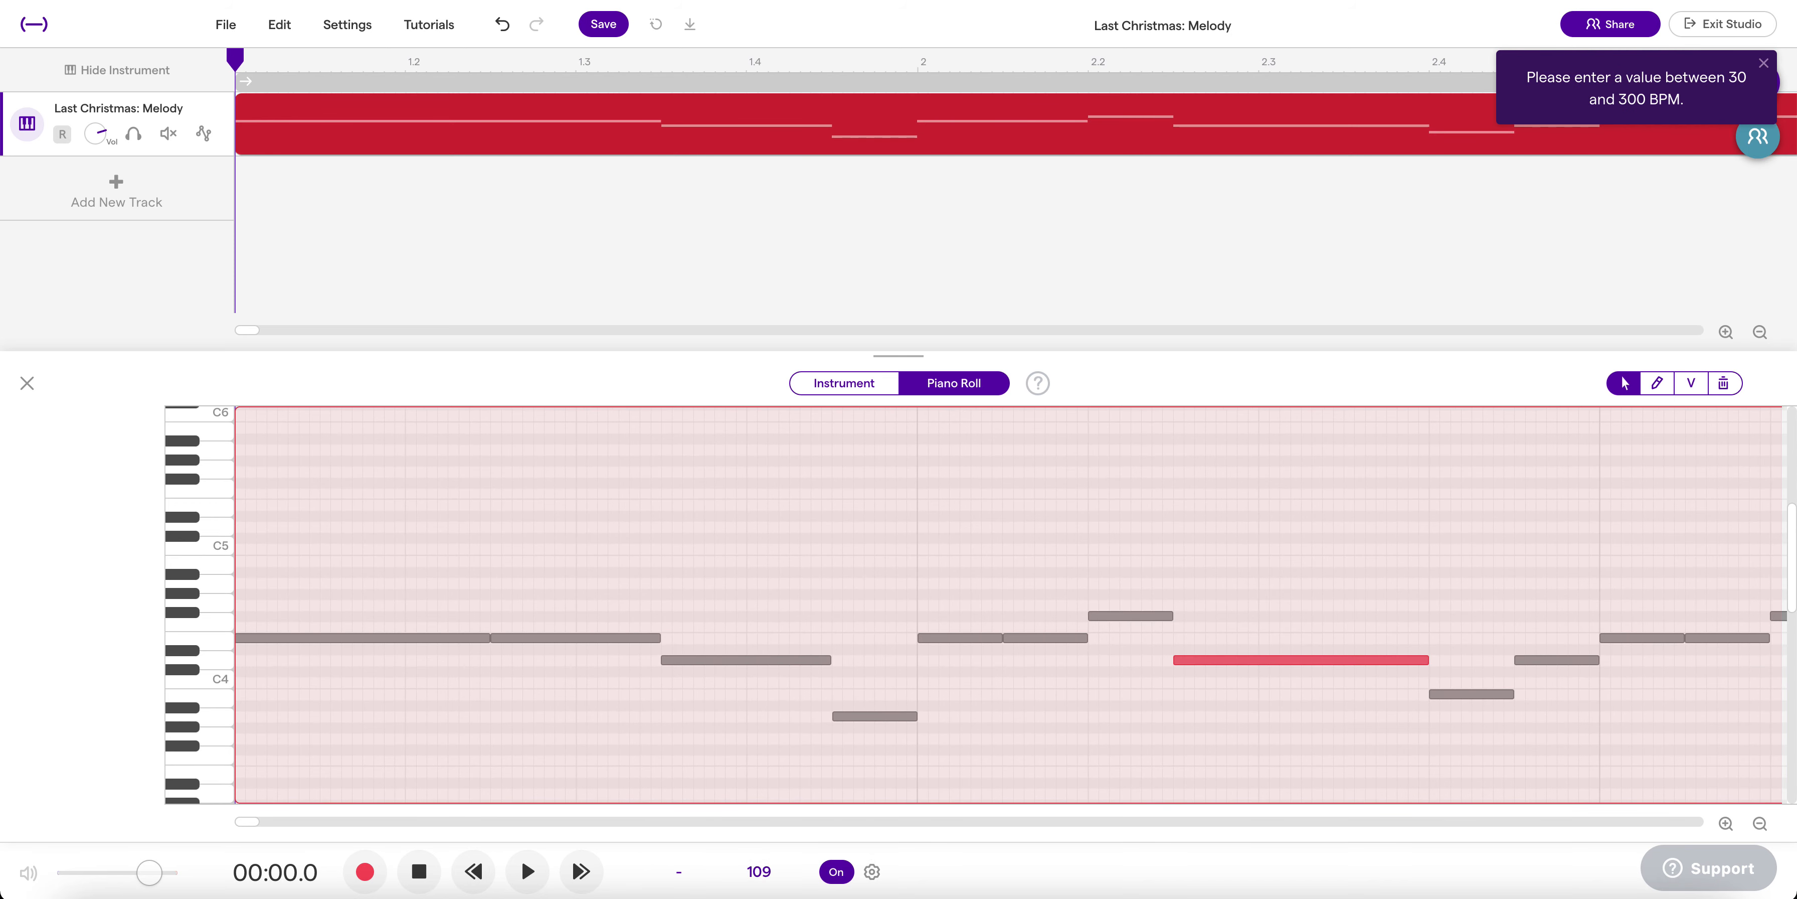
key("space")
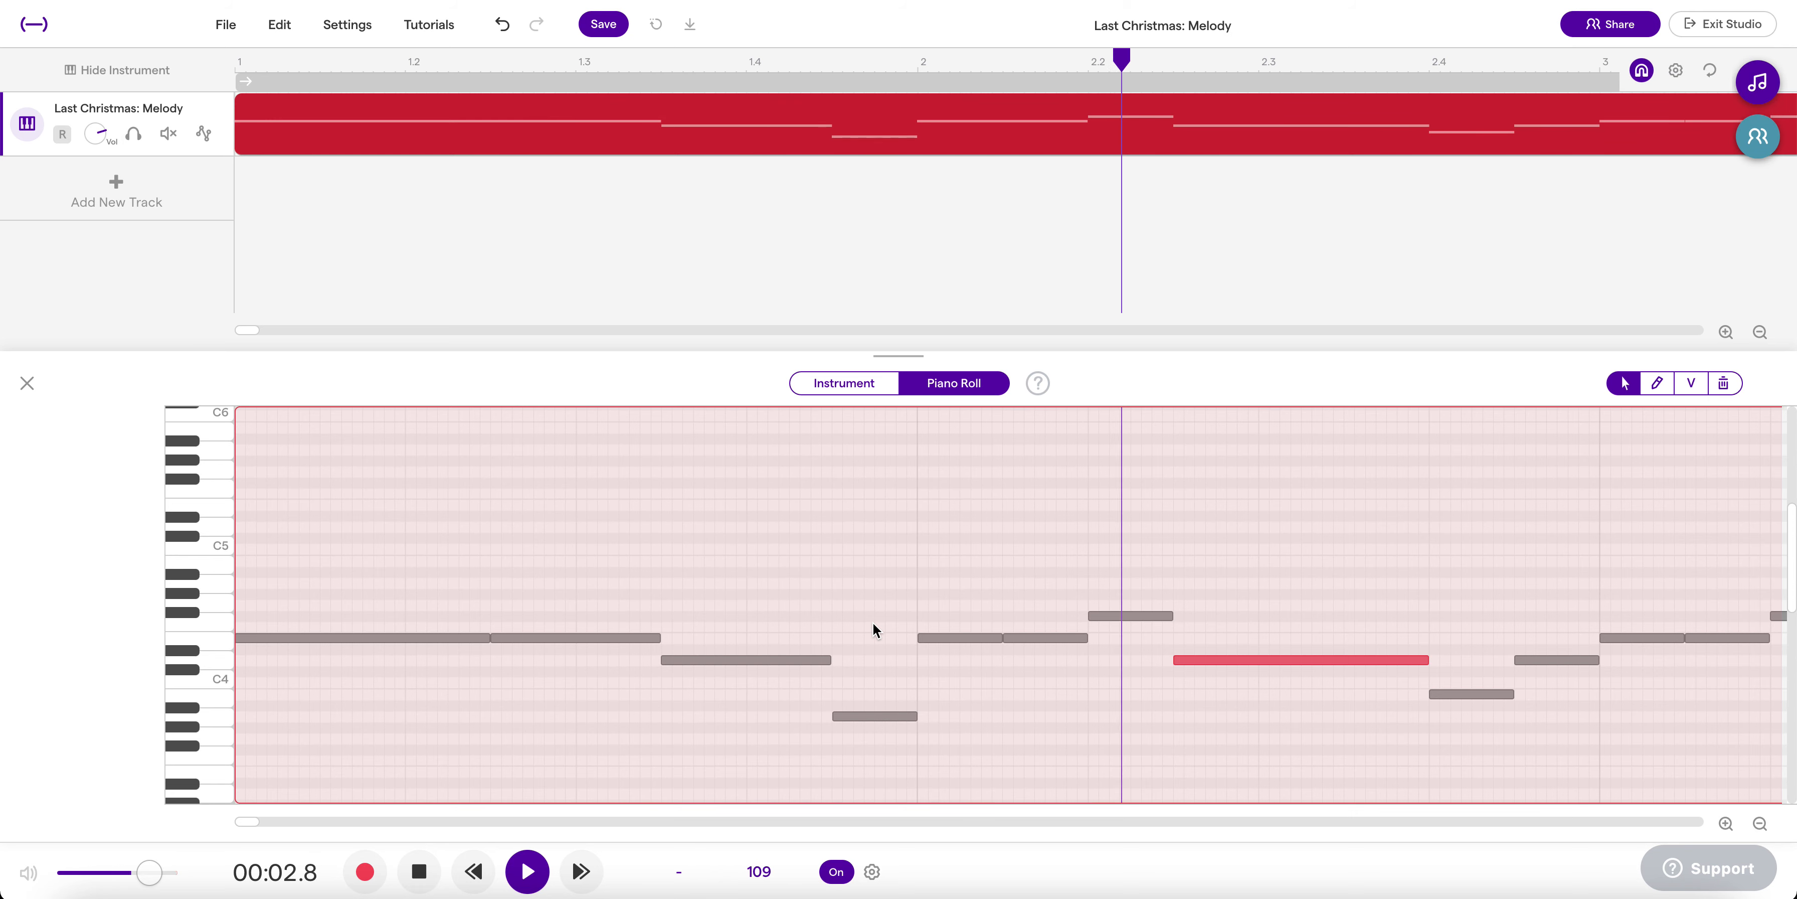
key("space")
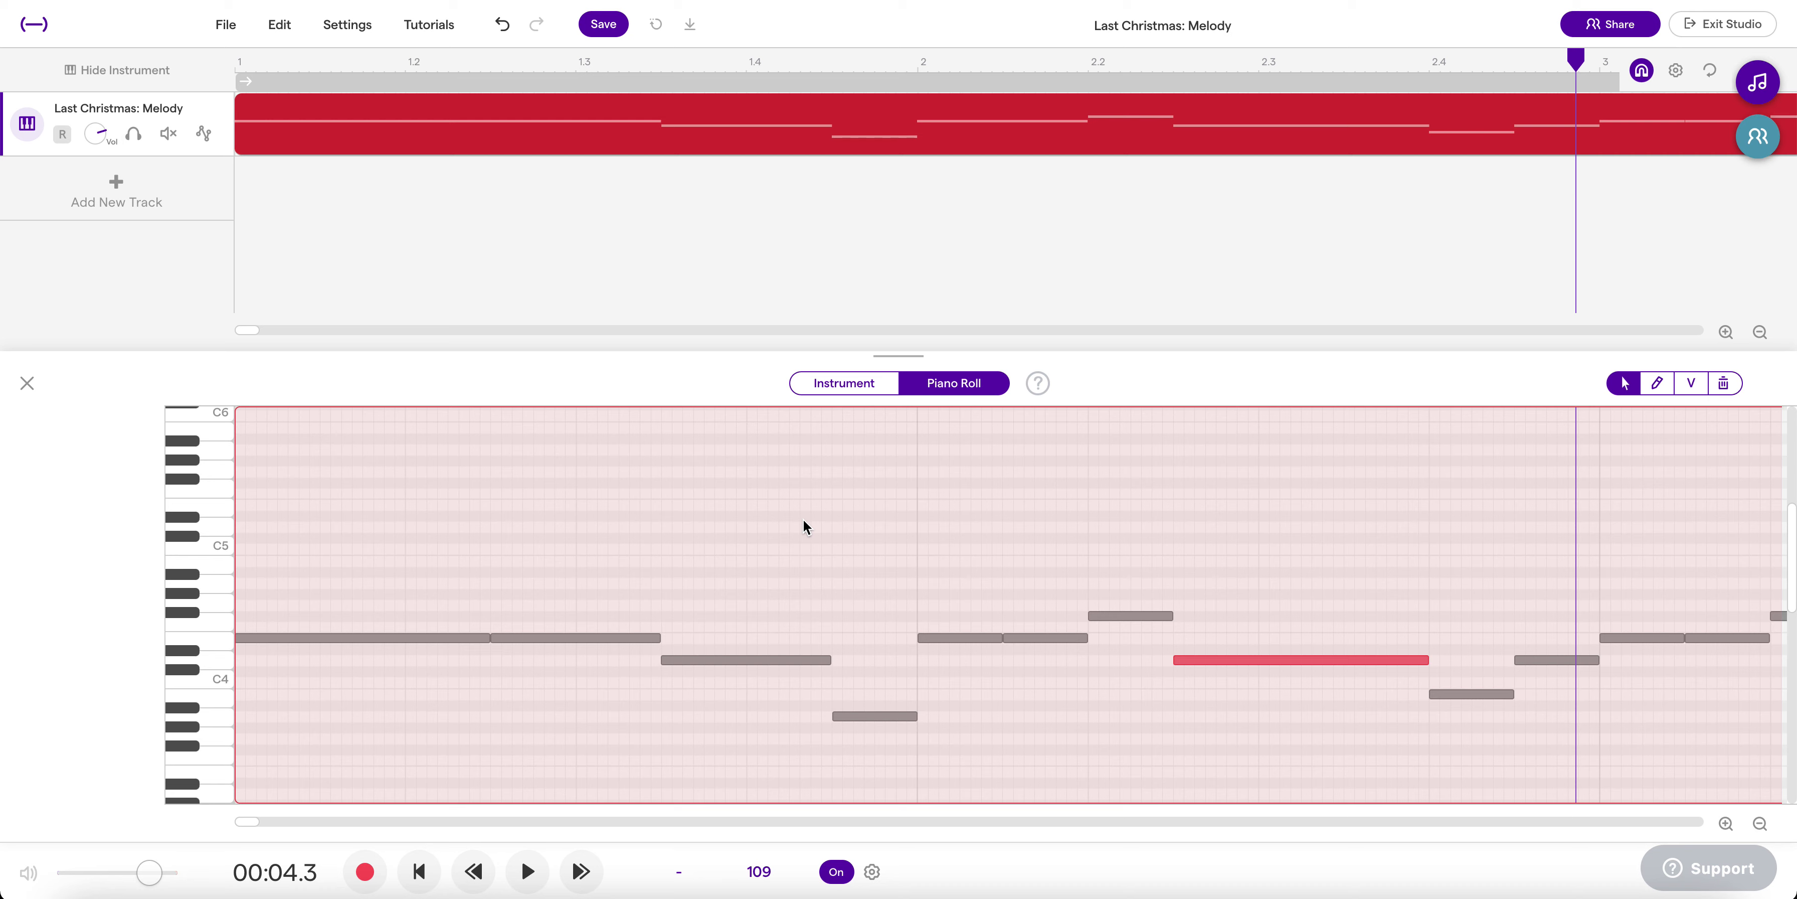
- Save the melody project and close the piano roll
left_click(607, 28)
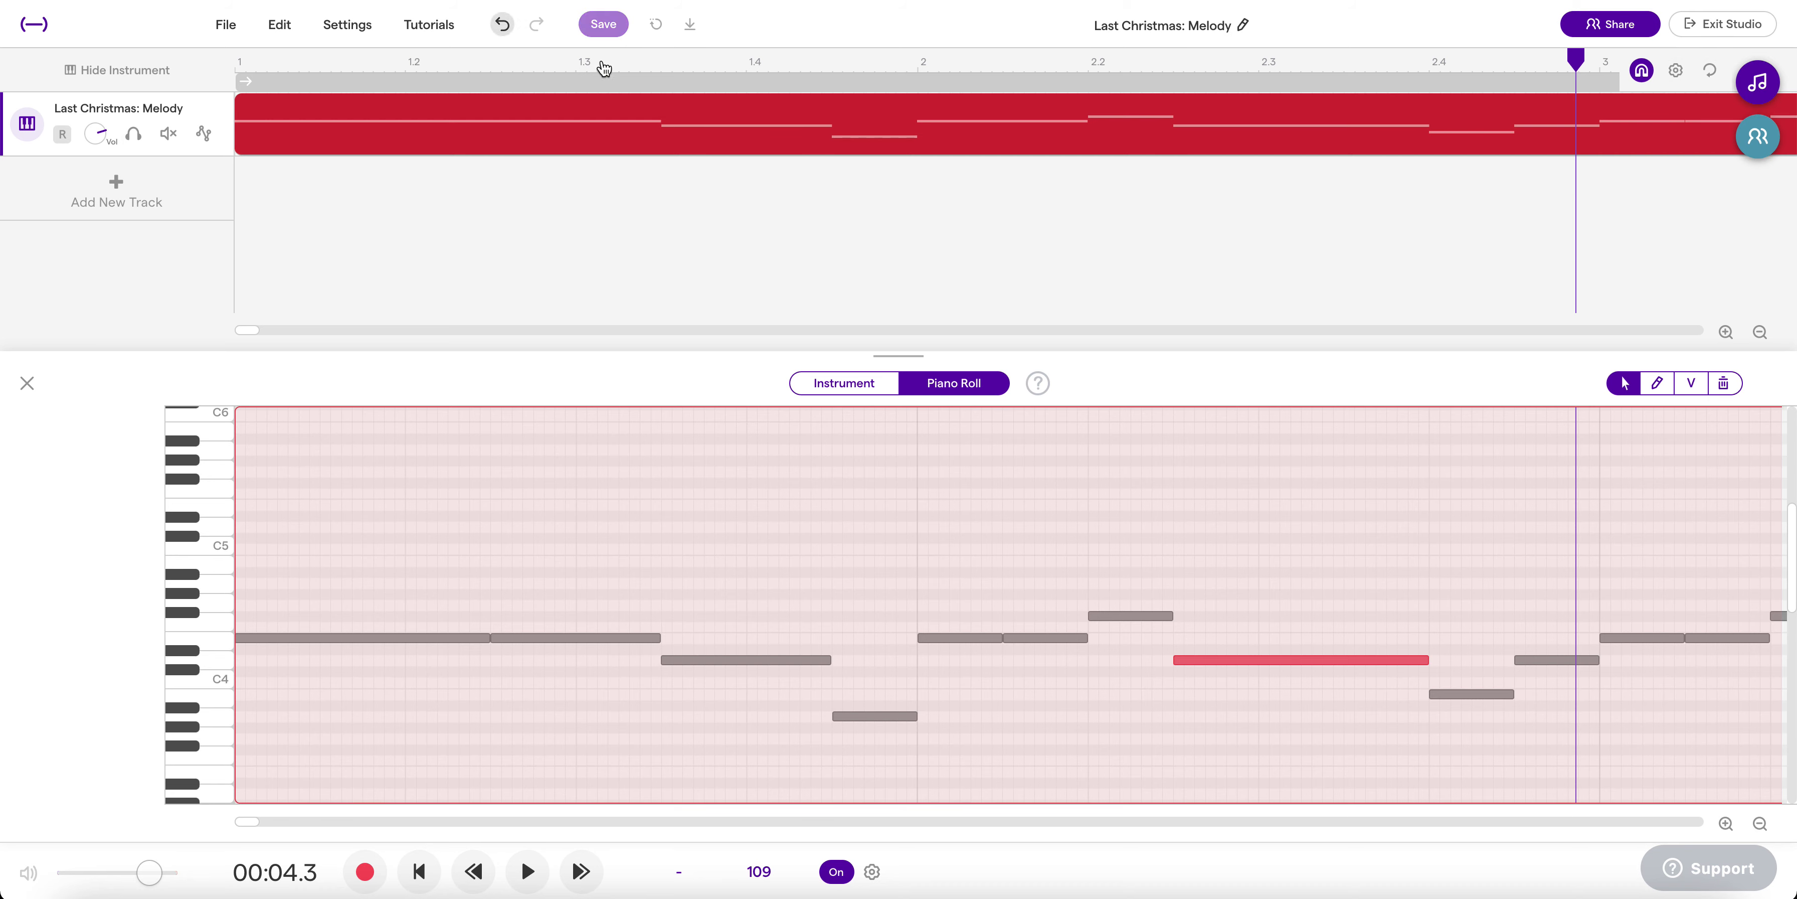
left_click(26, 383)
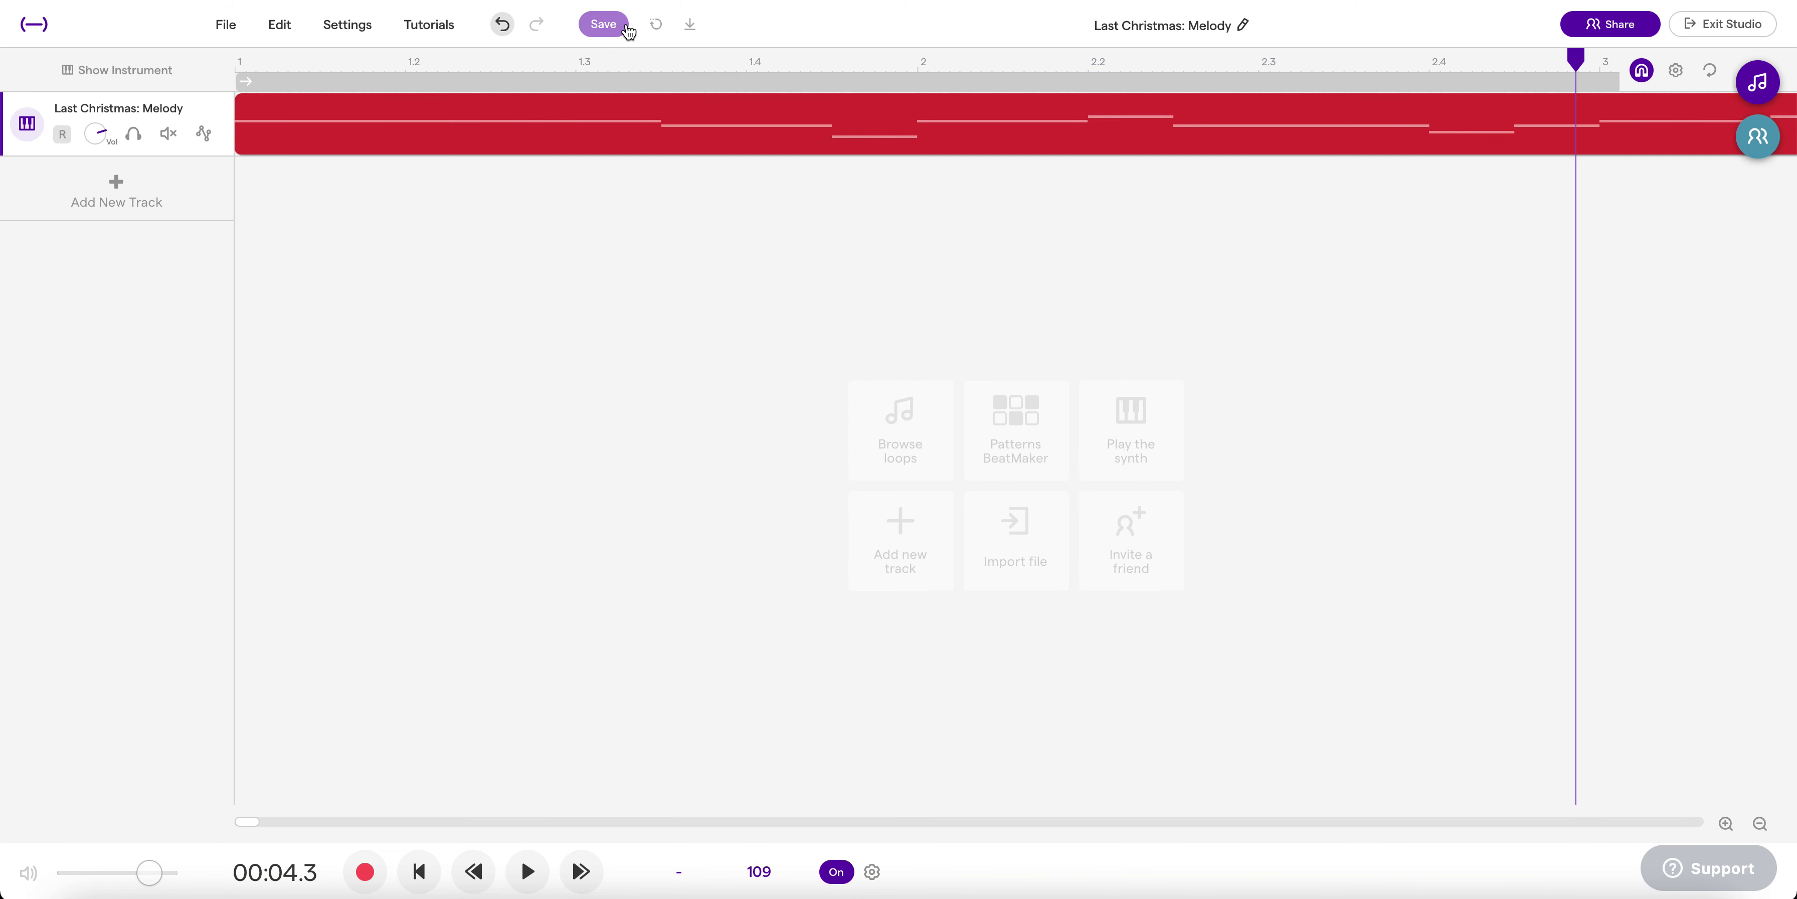
scroll(682, 177, "down", 3)
scroll(683, 177, "down", 2)
mouse_move(590, 113)
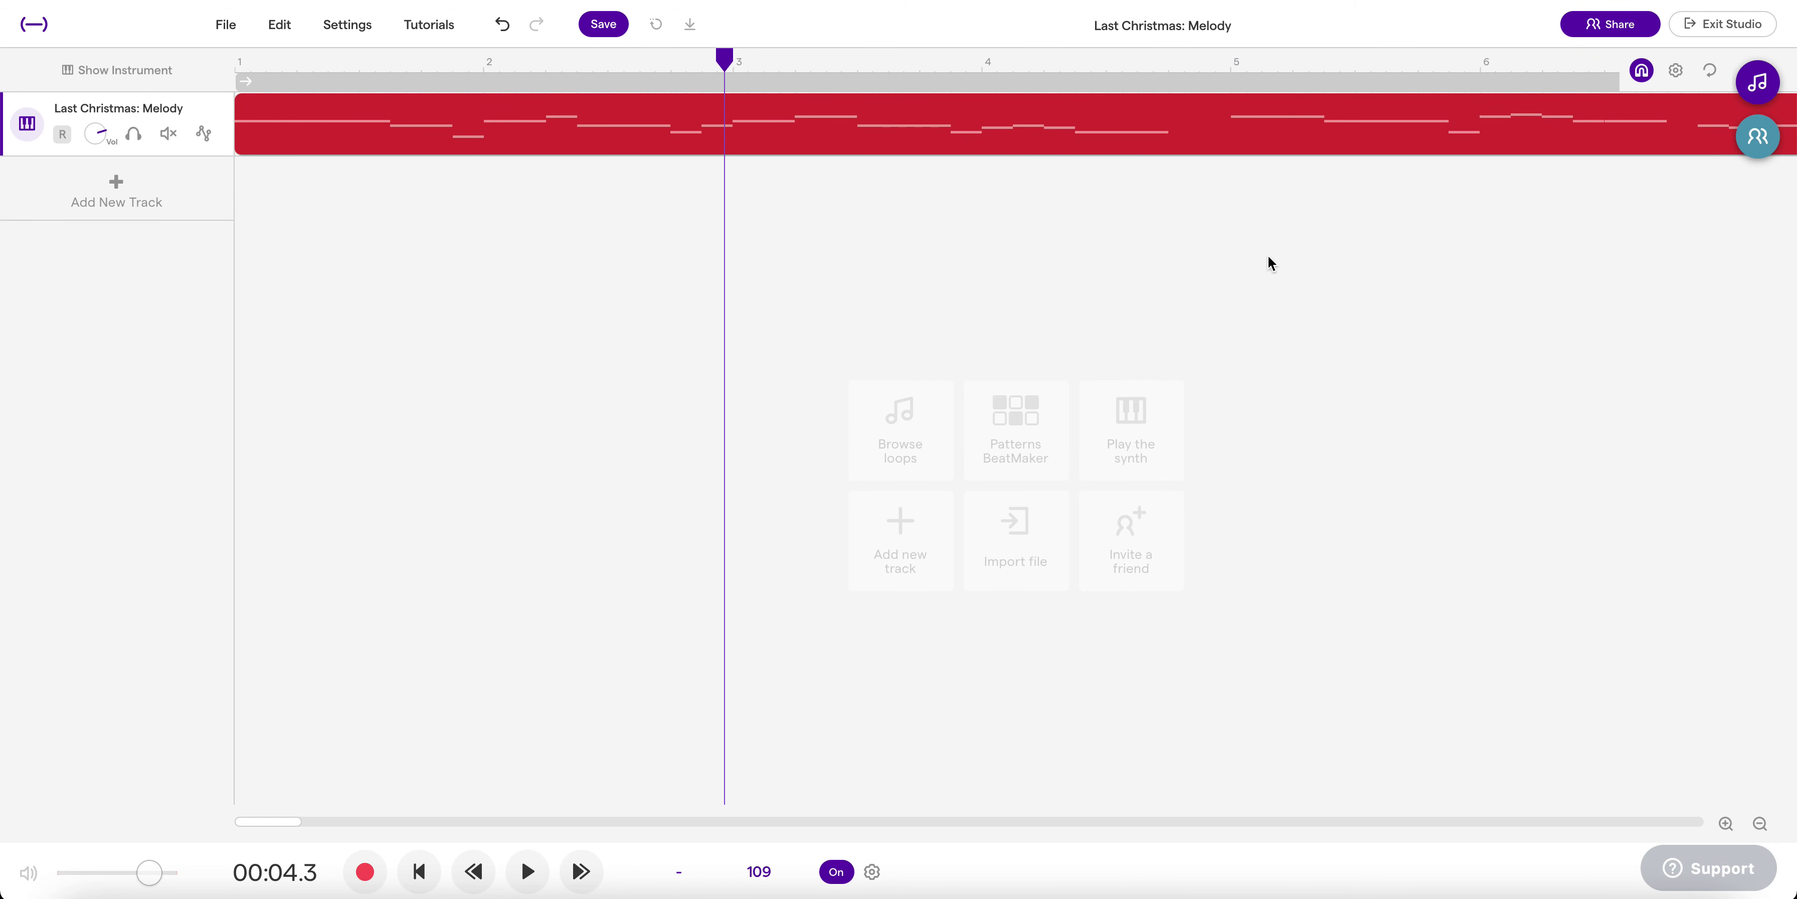
- Add the melody region to the personal loop library as Last Christmas: Melody with the key D major
mouse_move(272, 131)
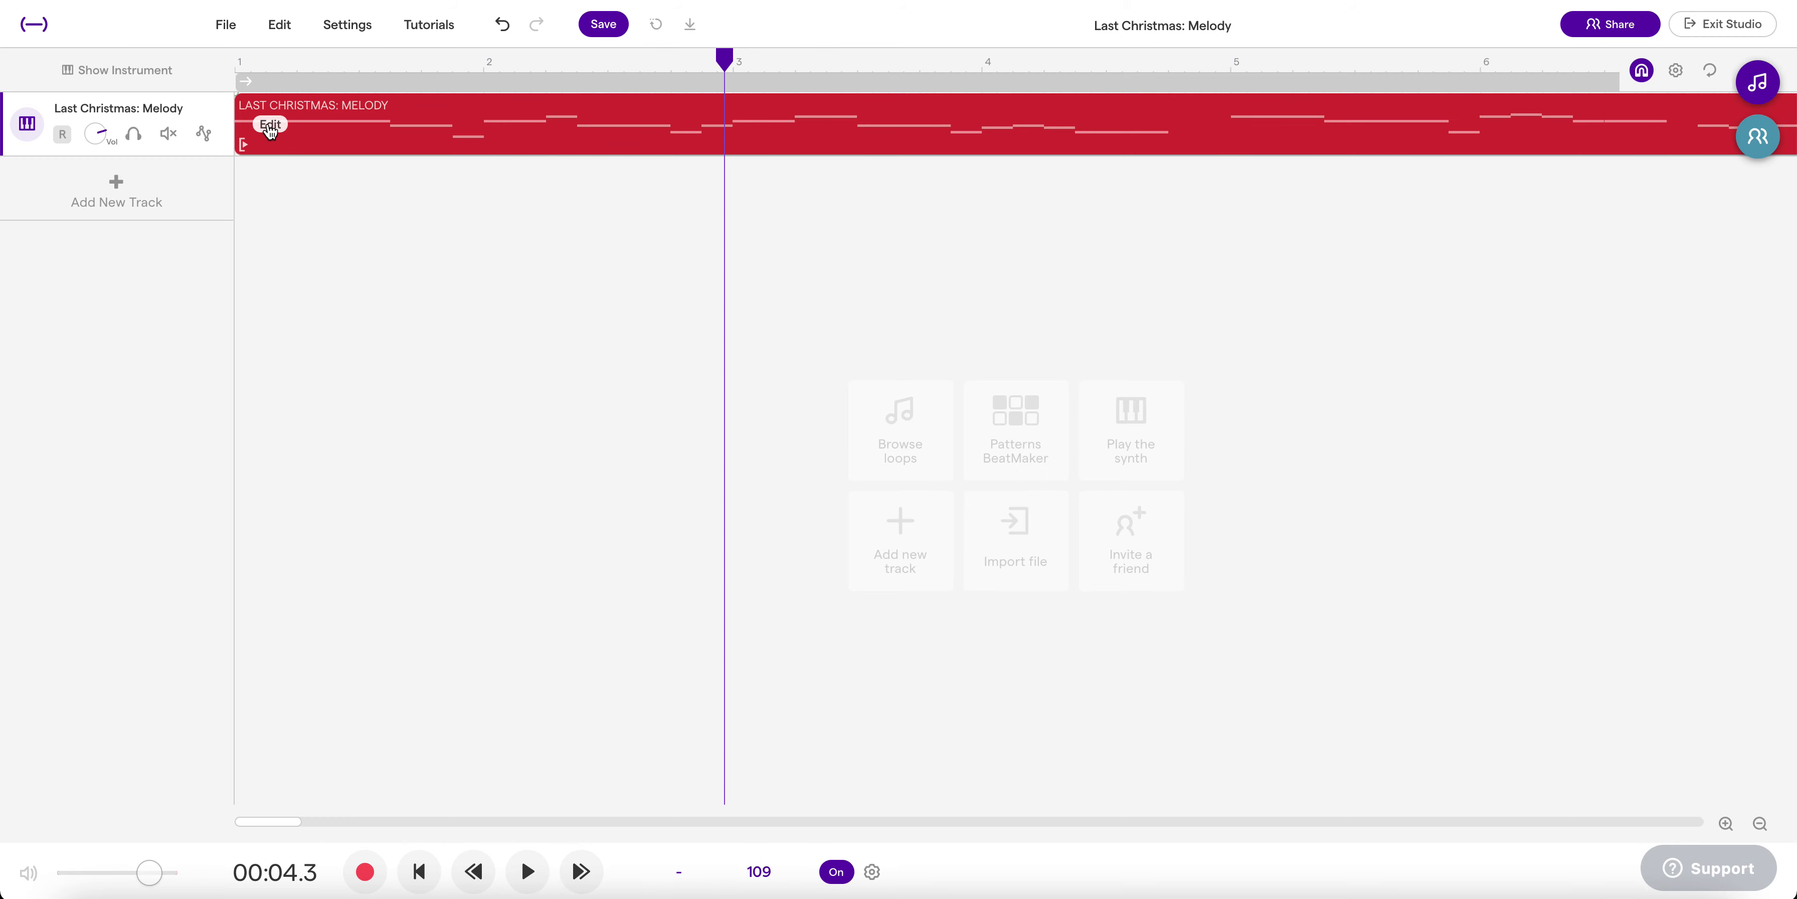
left_click(269, 126)
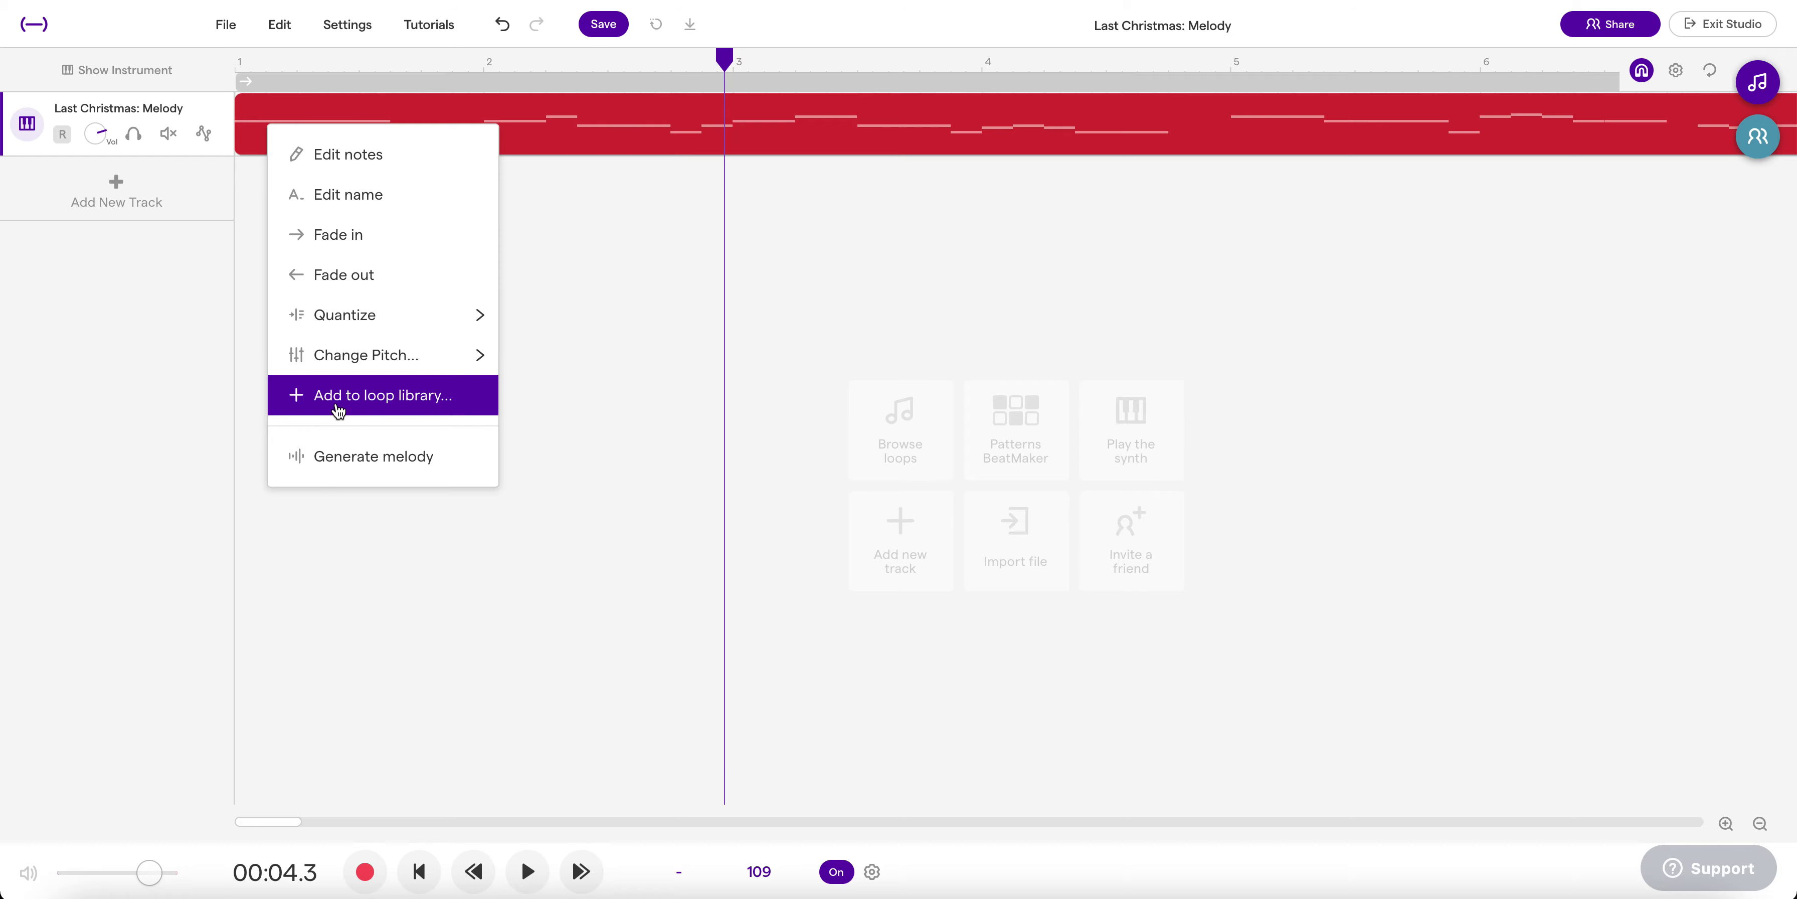
left_click(349, 405)
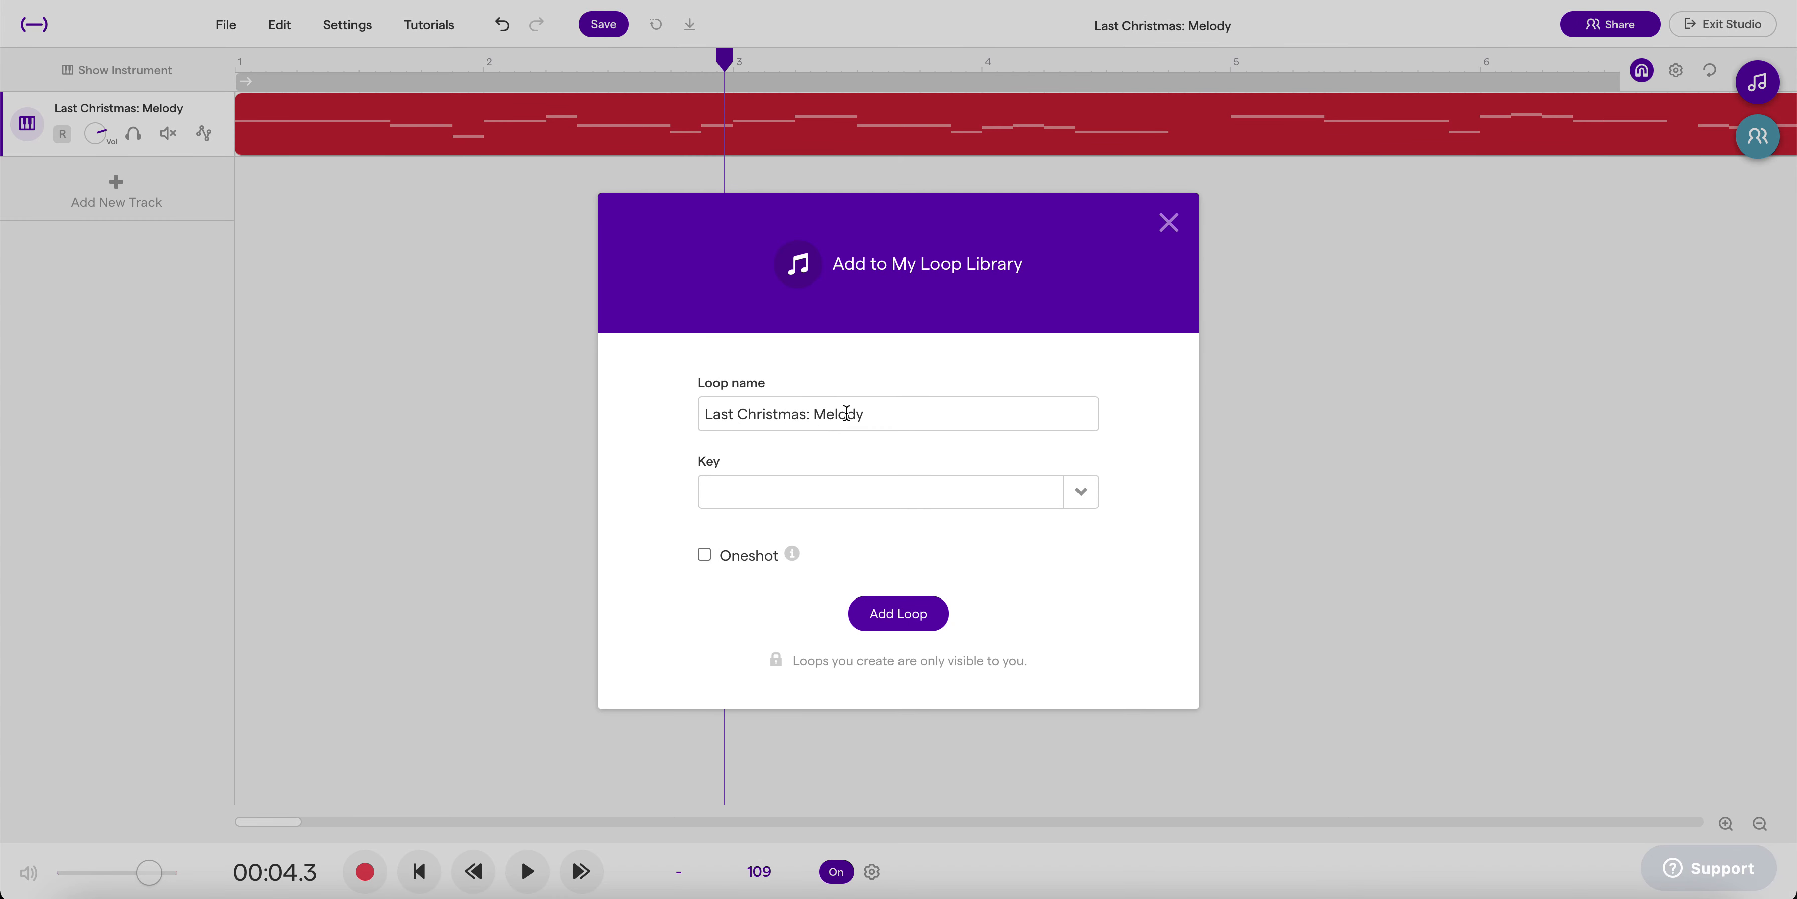
left_click(1081, 491)
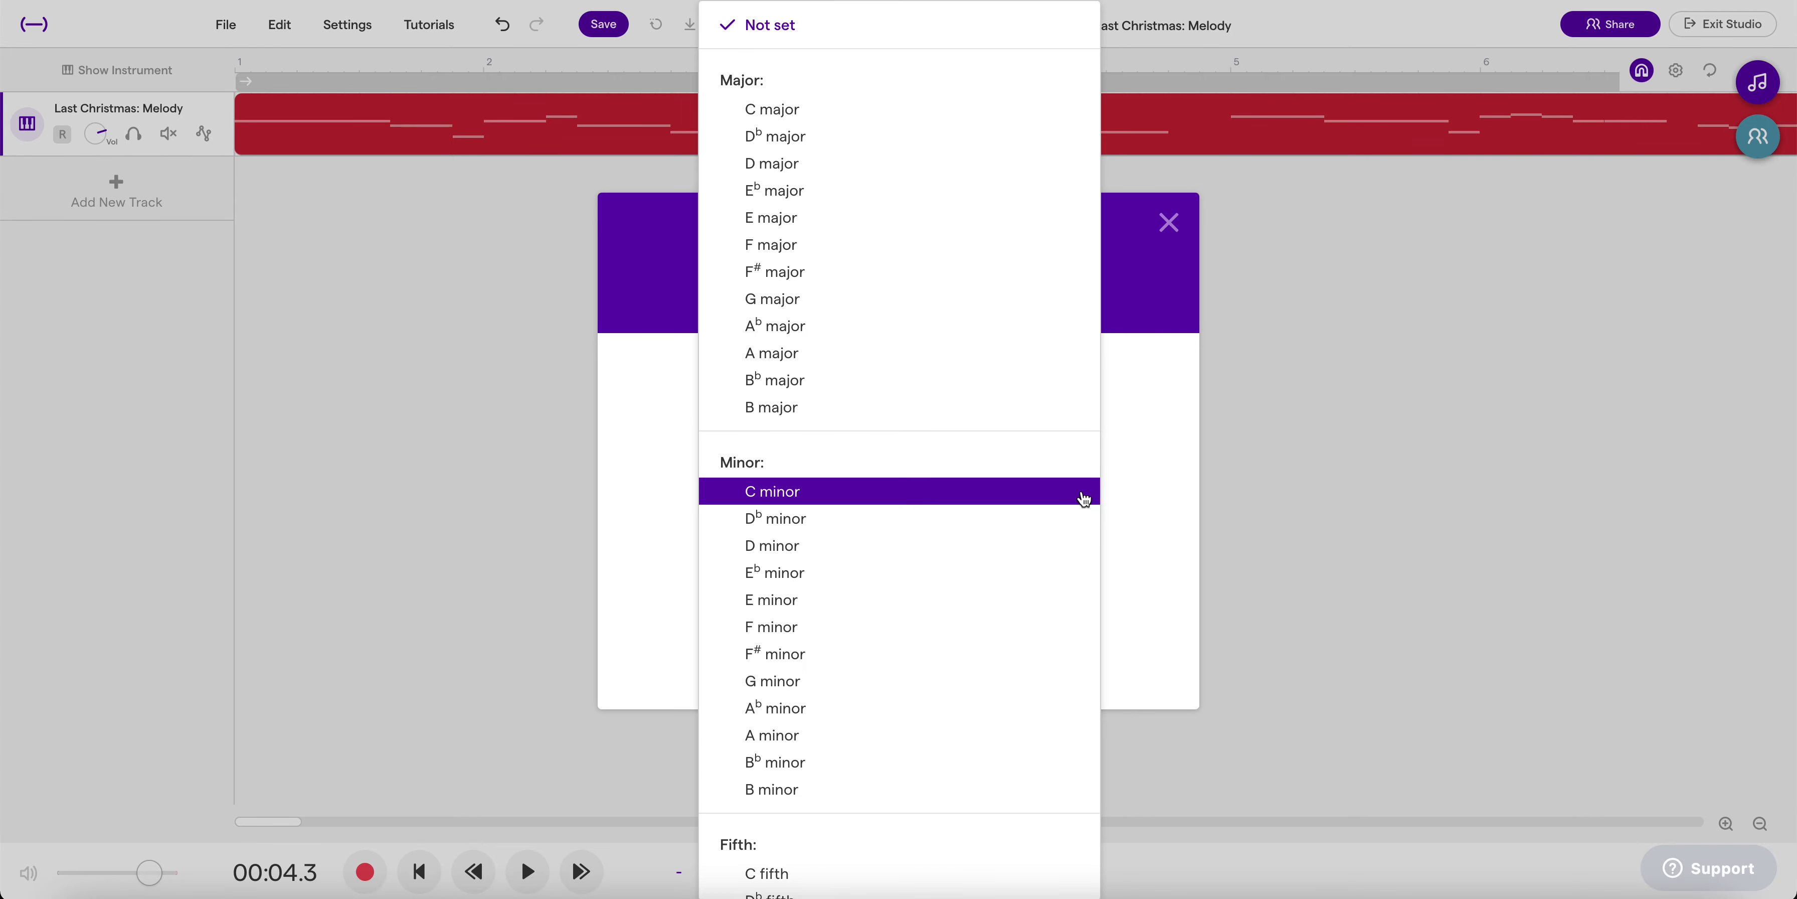
left_click(805, 165)
left_click(884, 612)
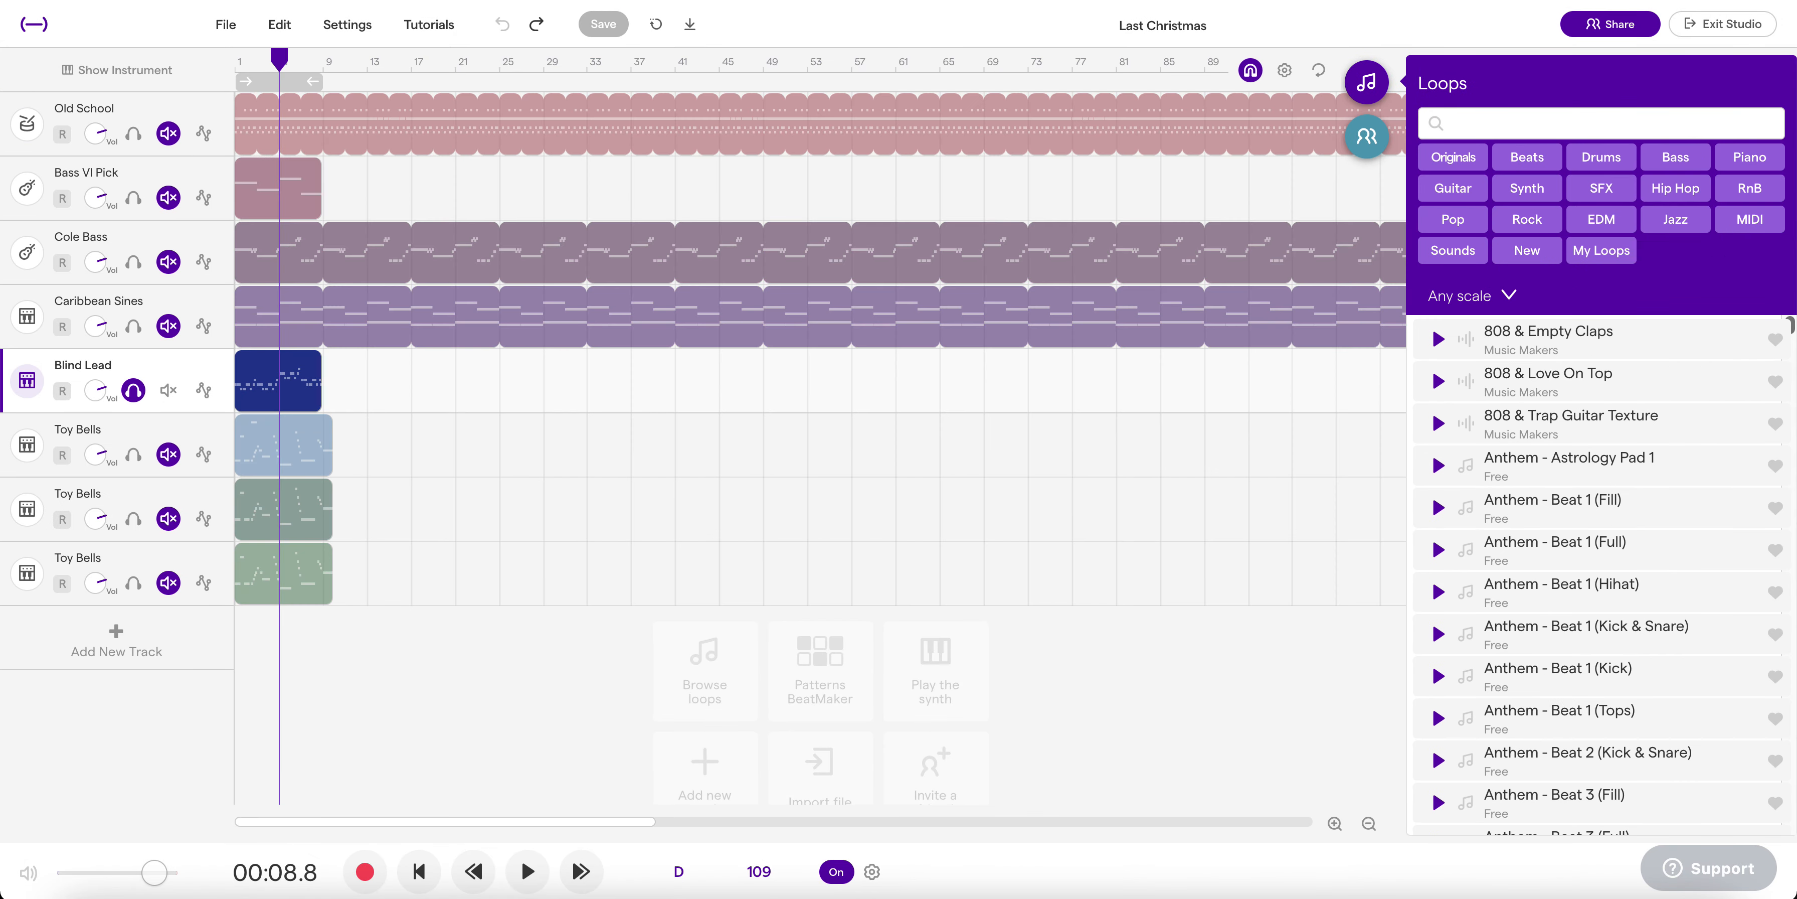
- Return the Last Christmas project to its start and filter the loop browser to My Loops
left_click(228, 59)
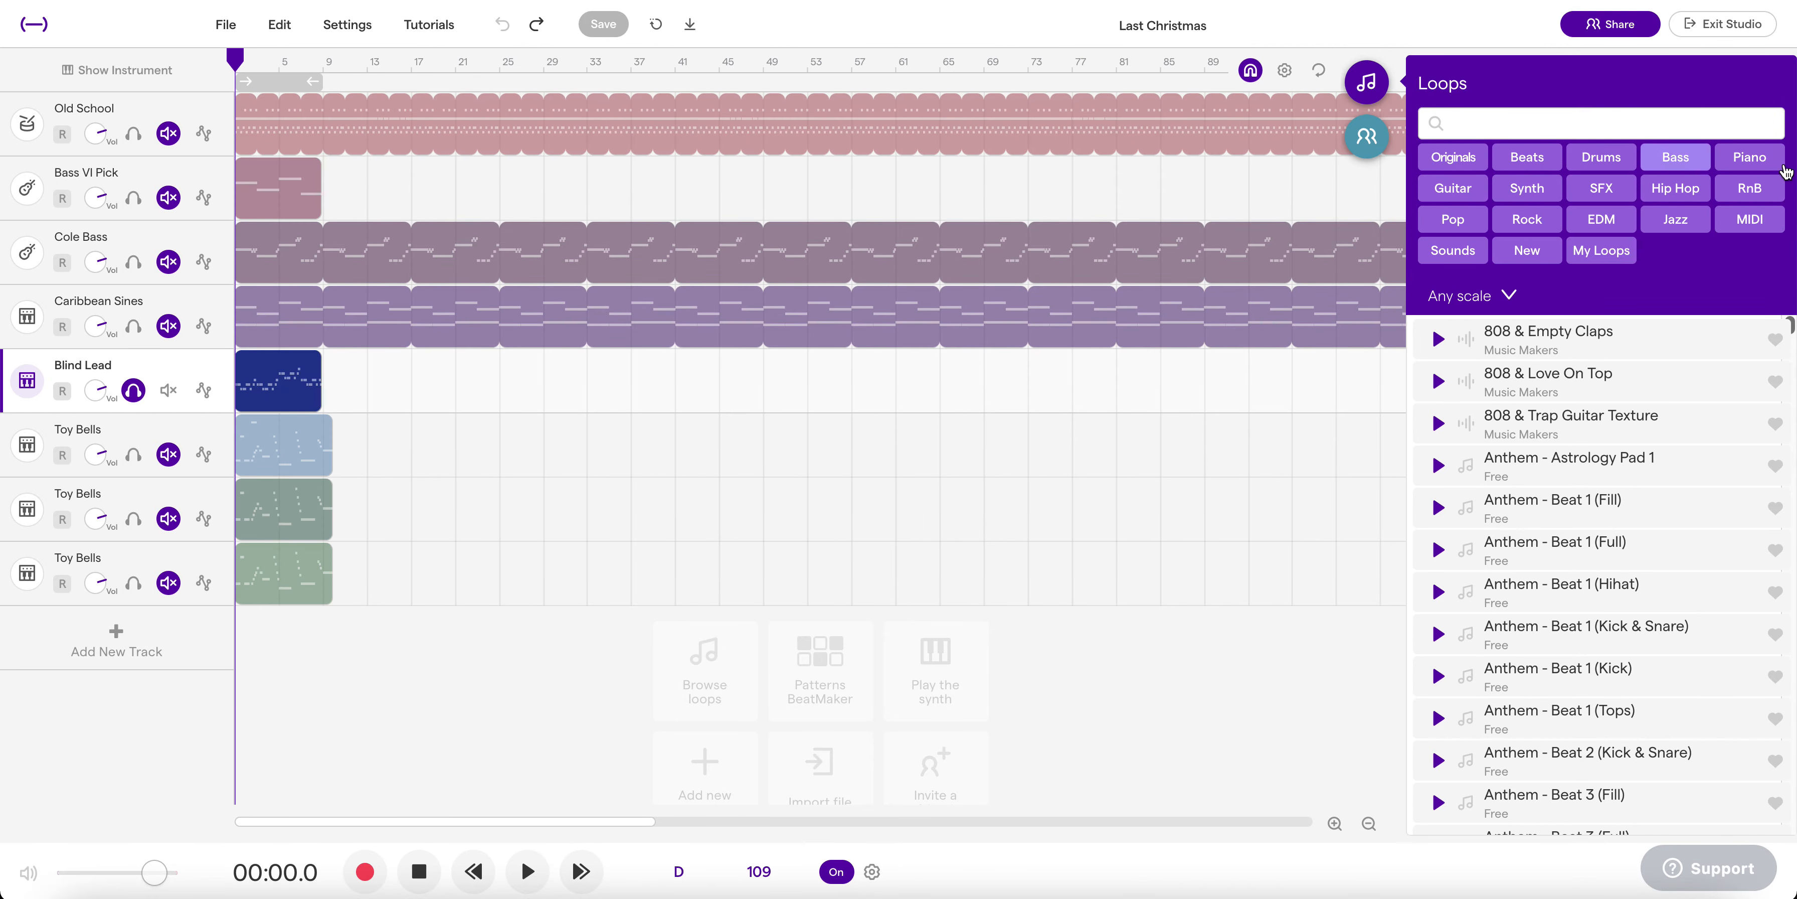
left_click(1378, 84)
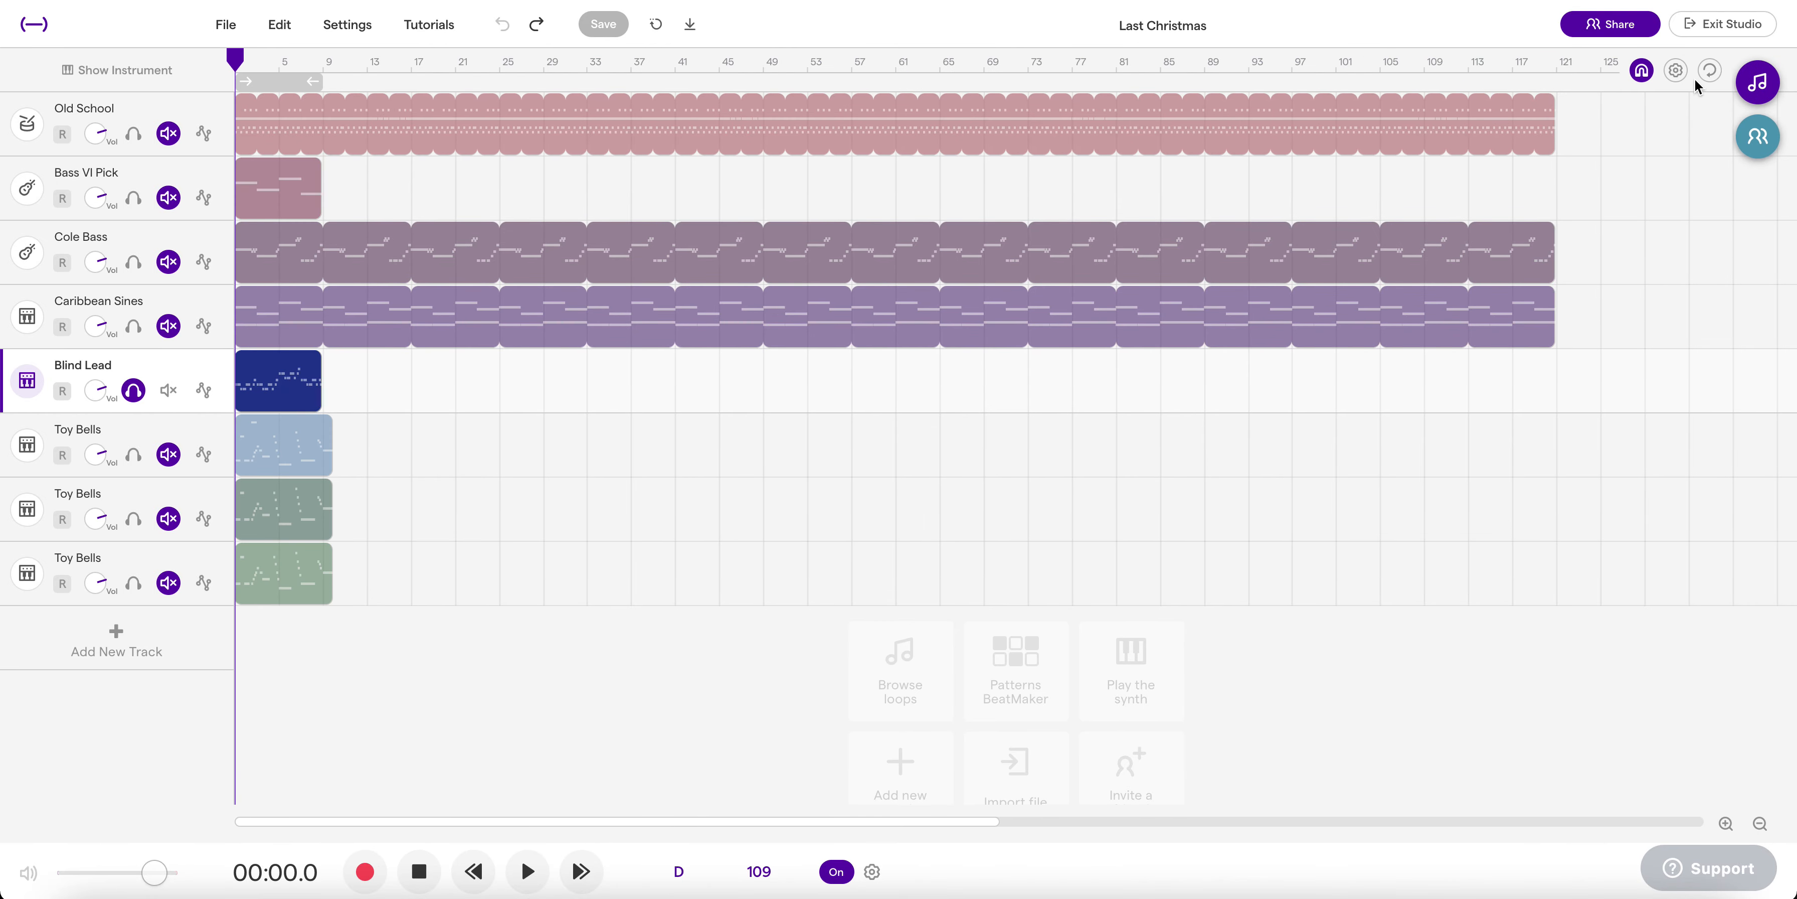
left_click(1757, 82)
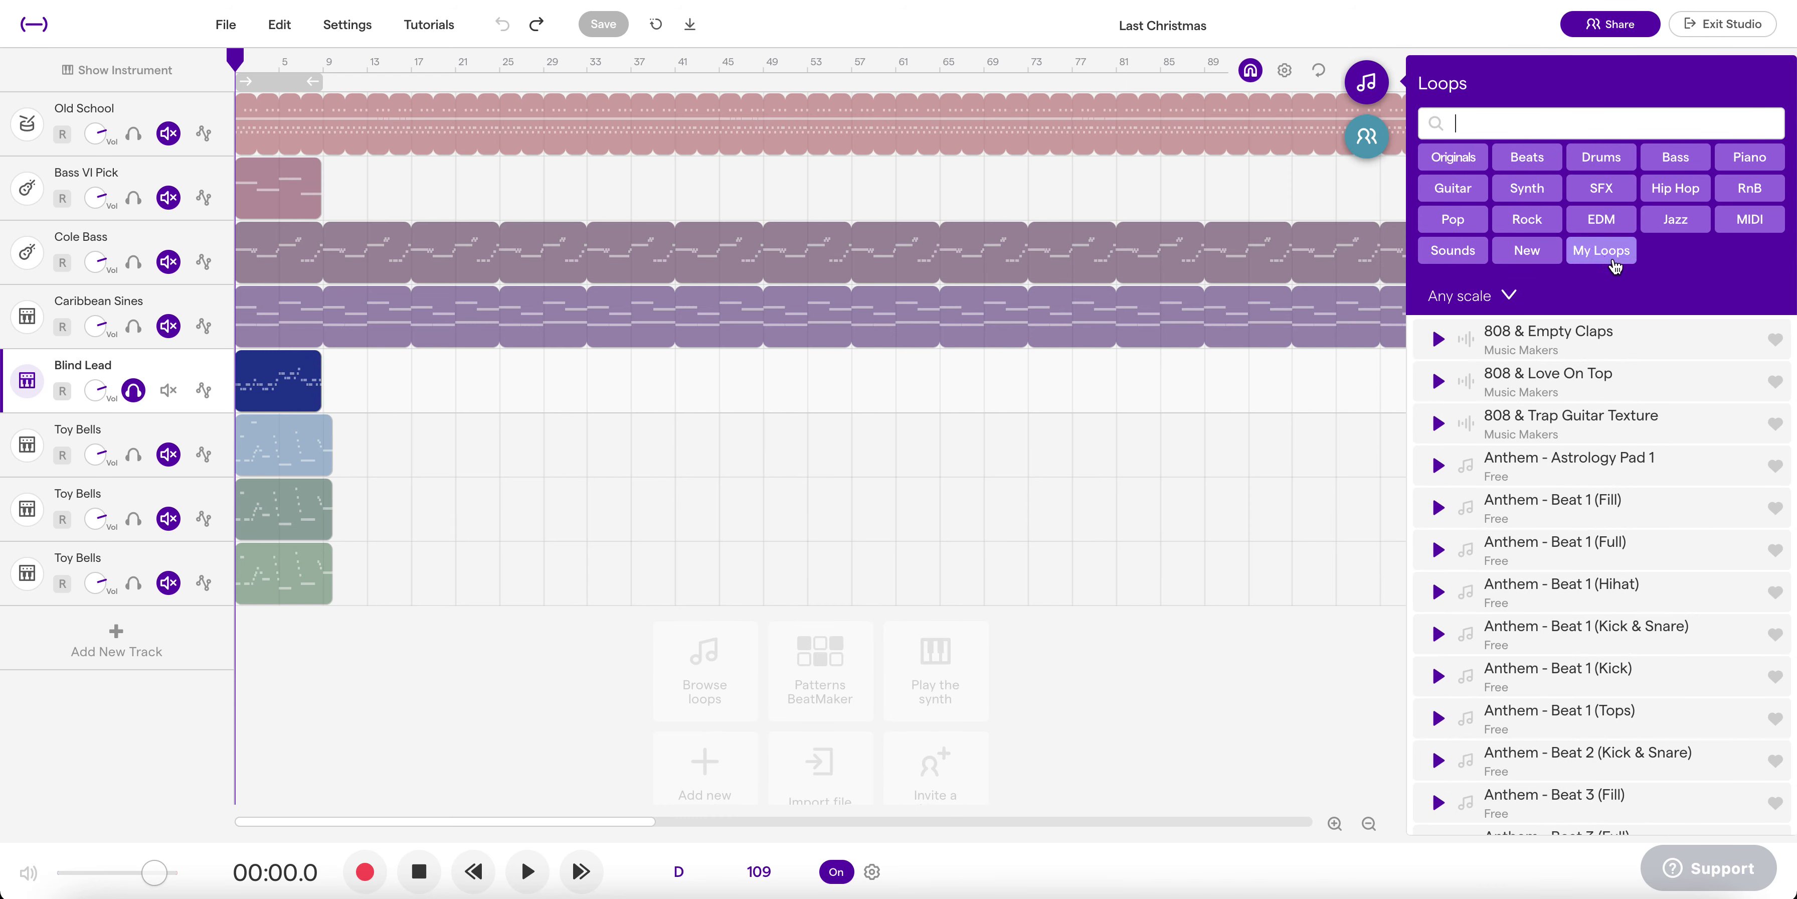
left_click(1465, 162)
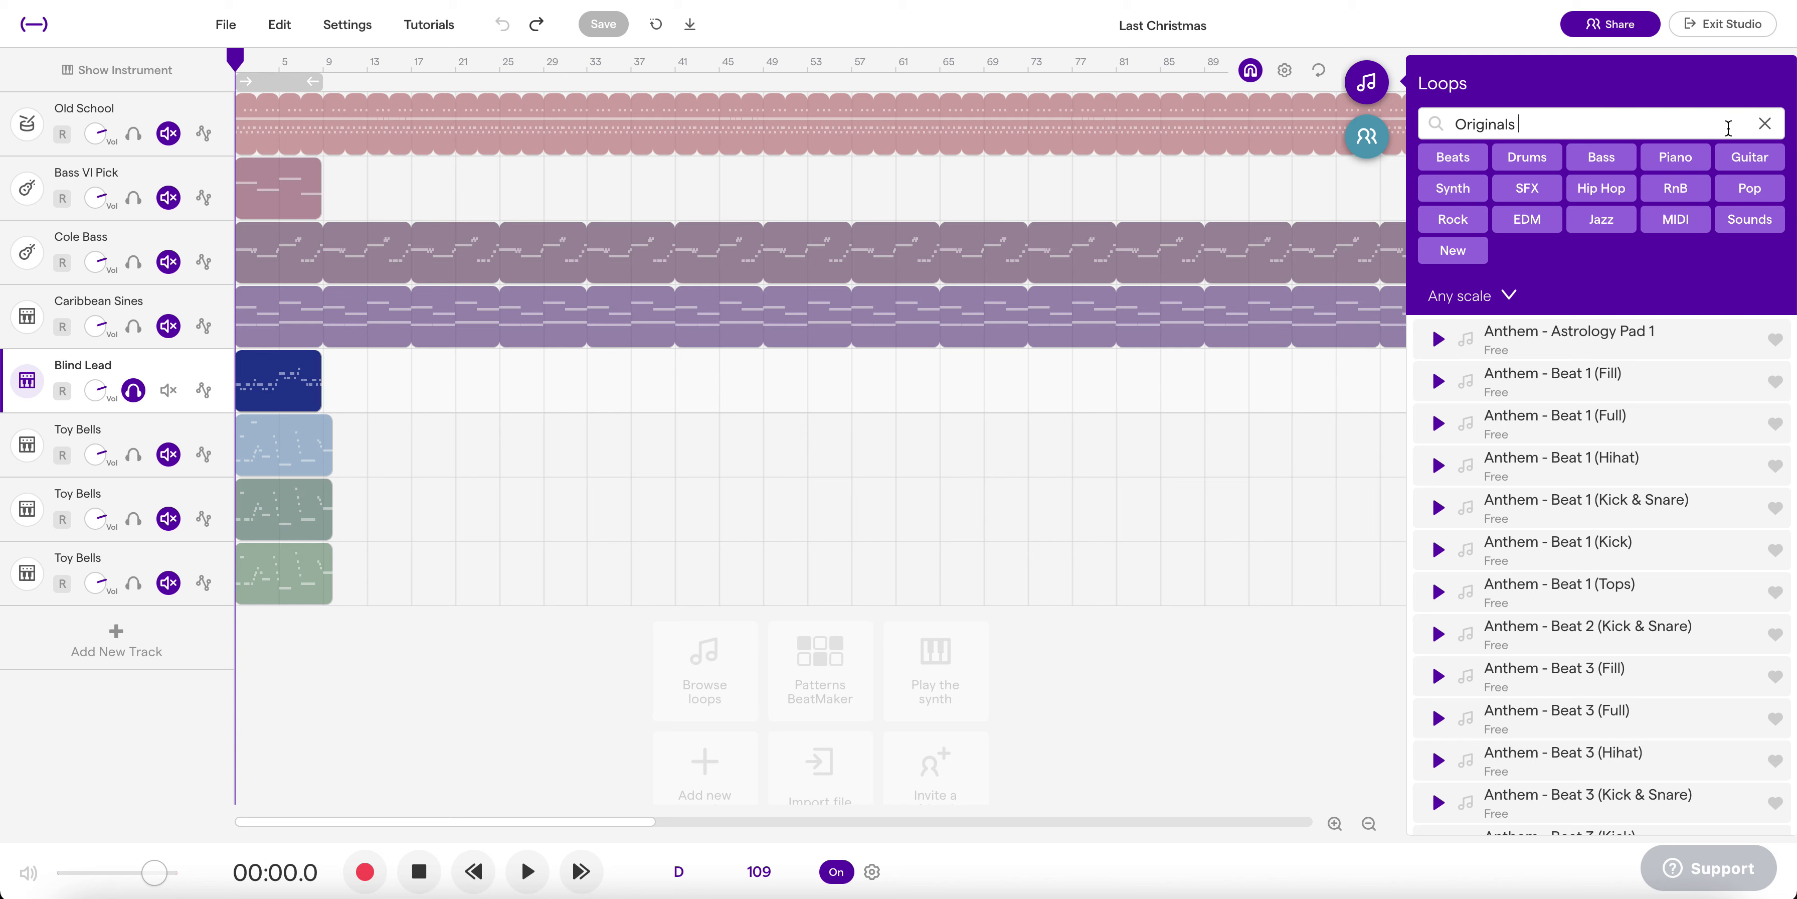
left_click(1765, 124)
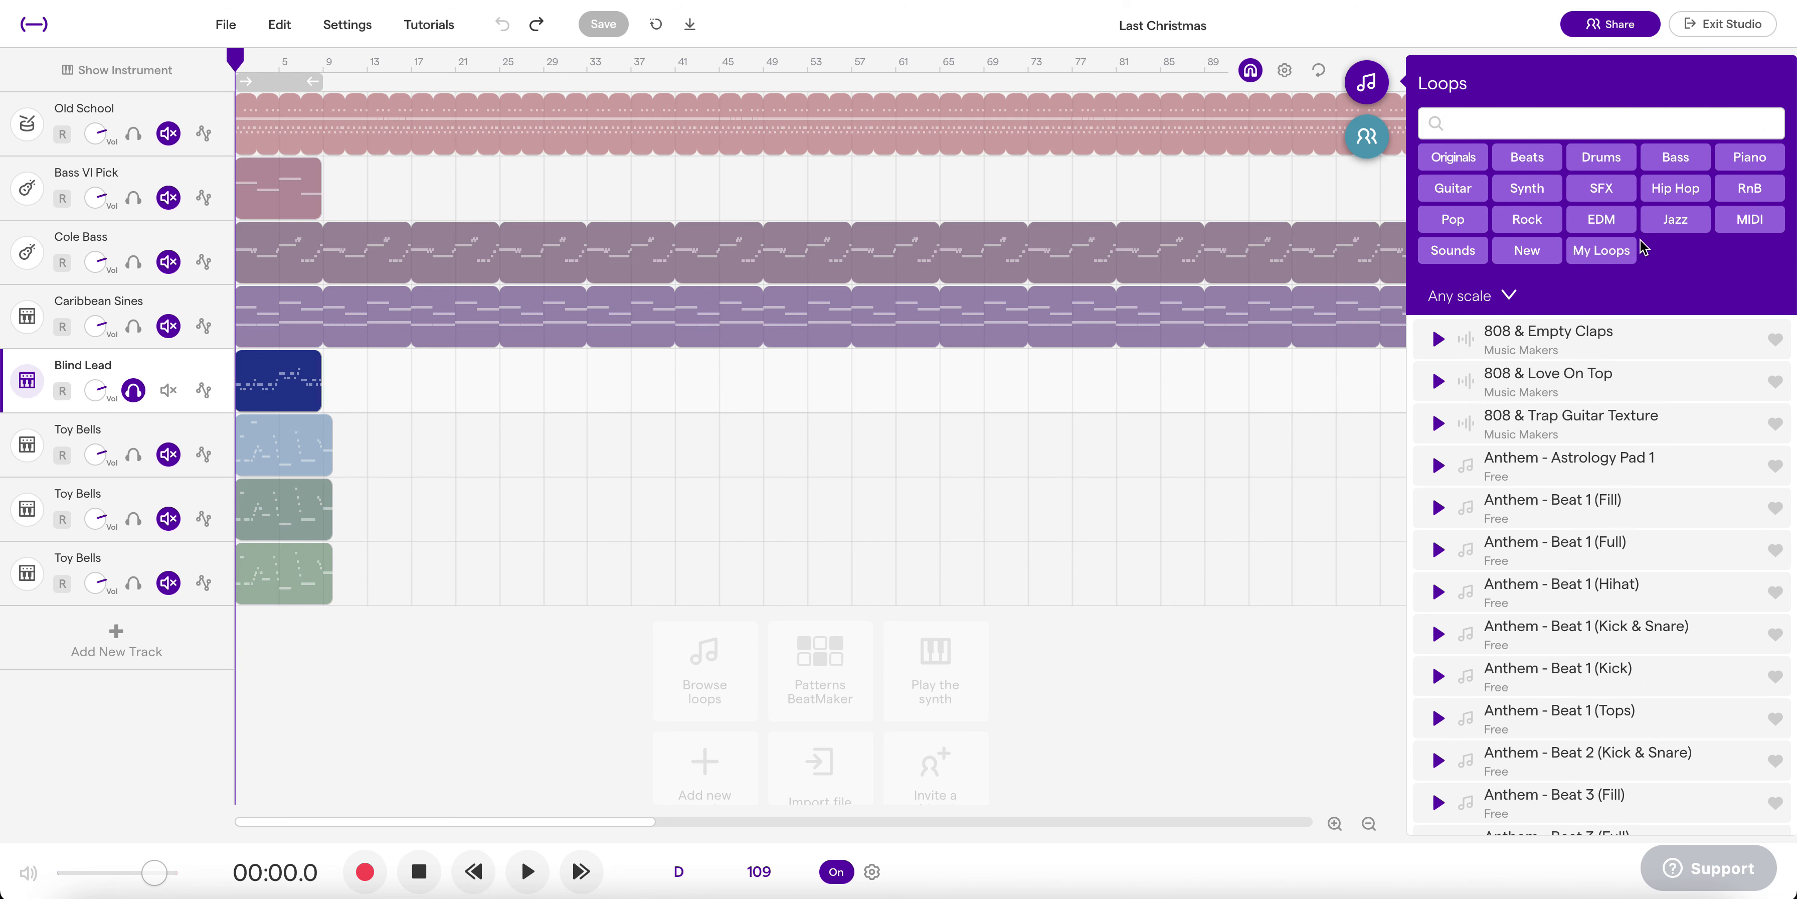
left_click(1601, 253)
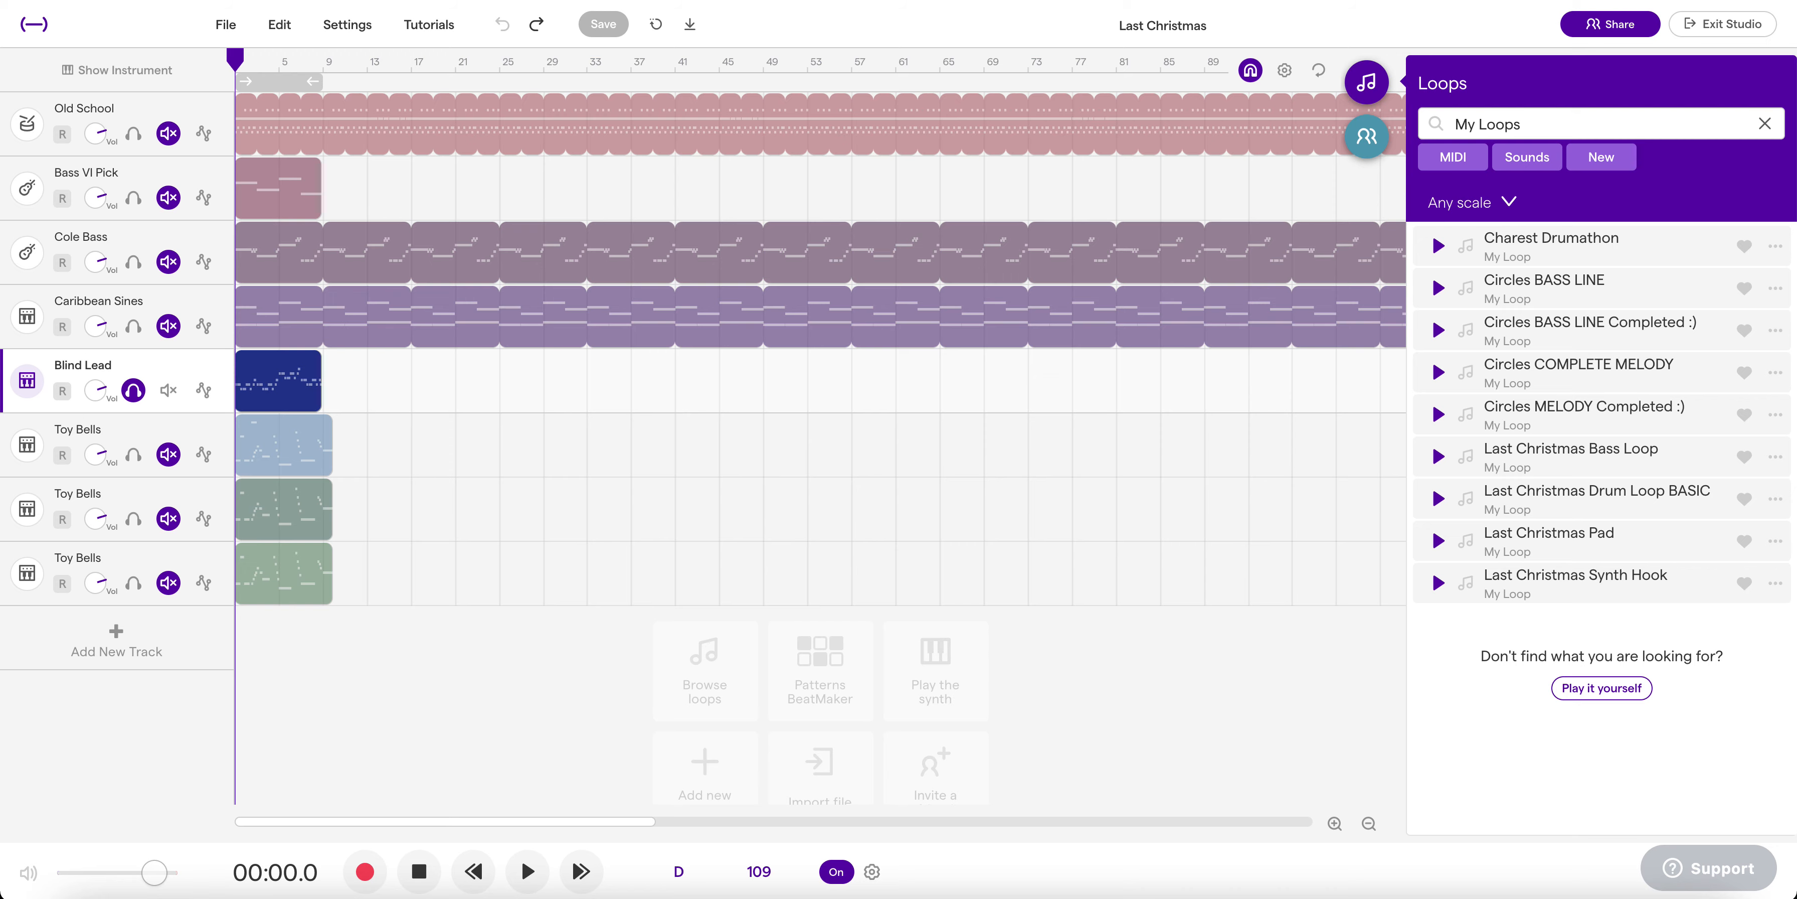
- Reload the Last Christmas project and show My Loops in the loop browser
key("super+r")
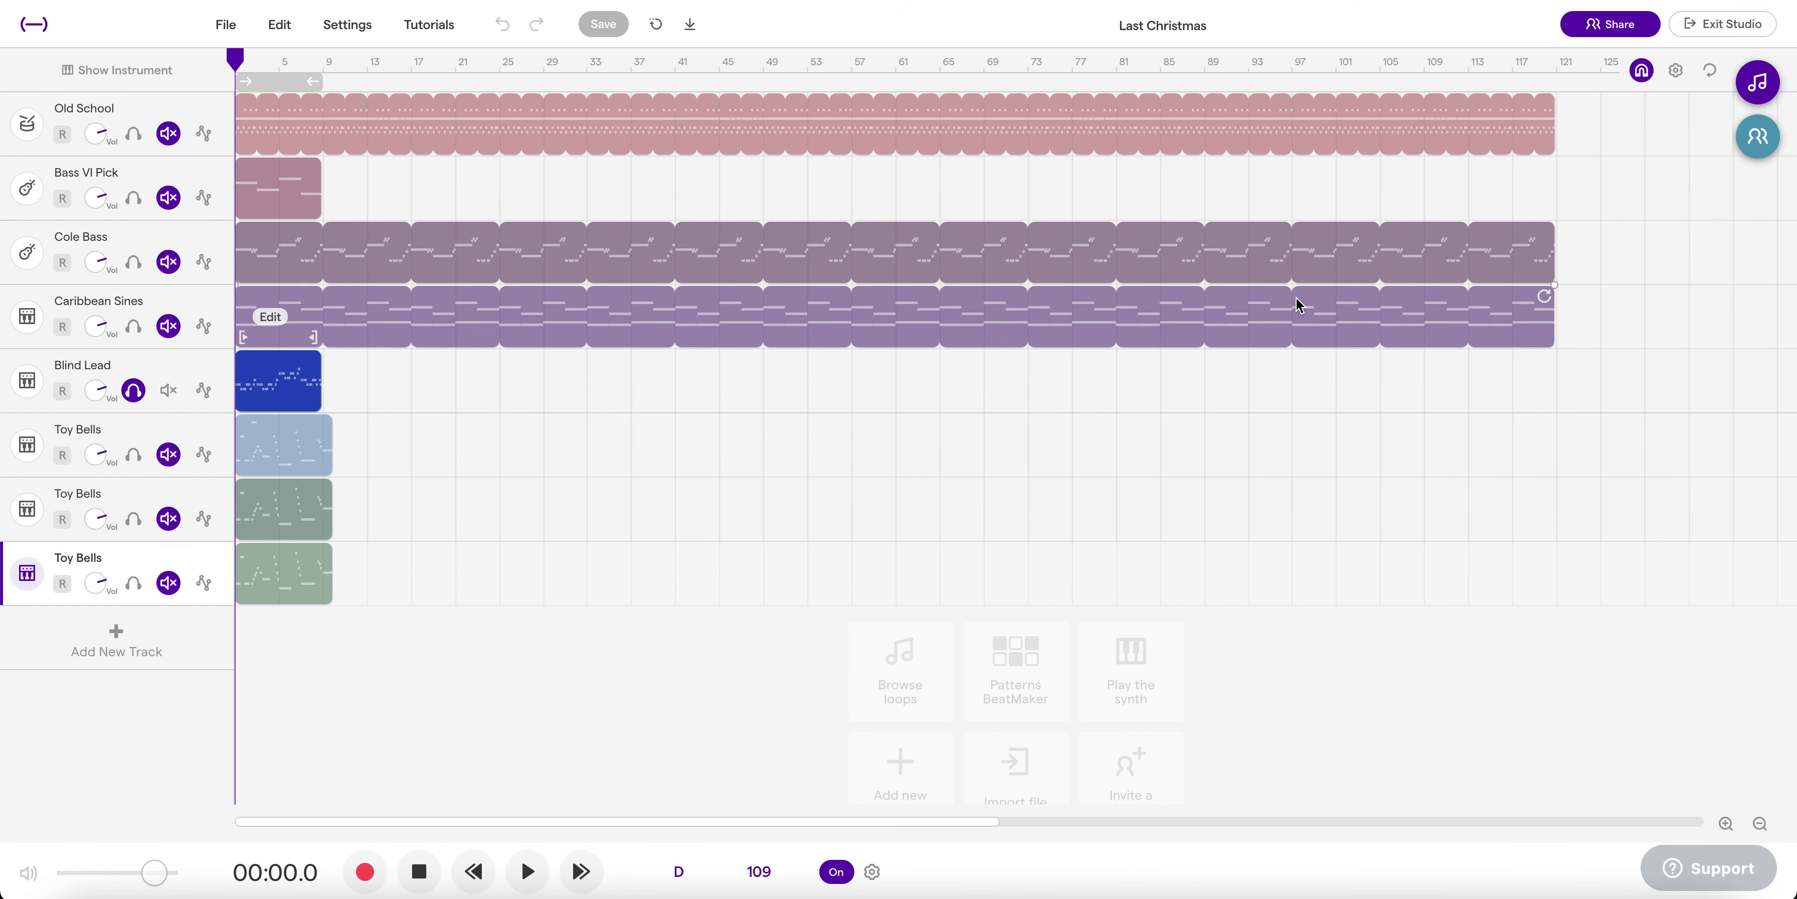
left_click(1758, 84)
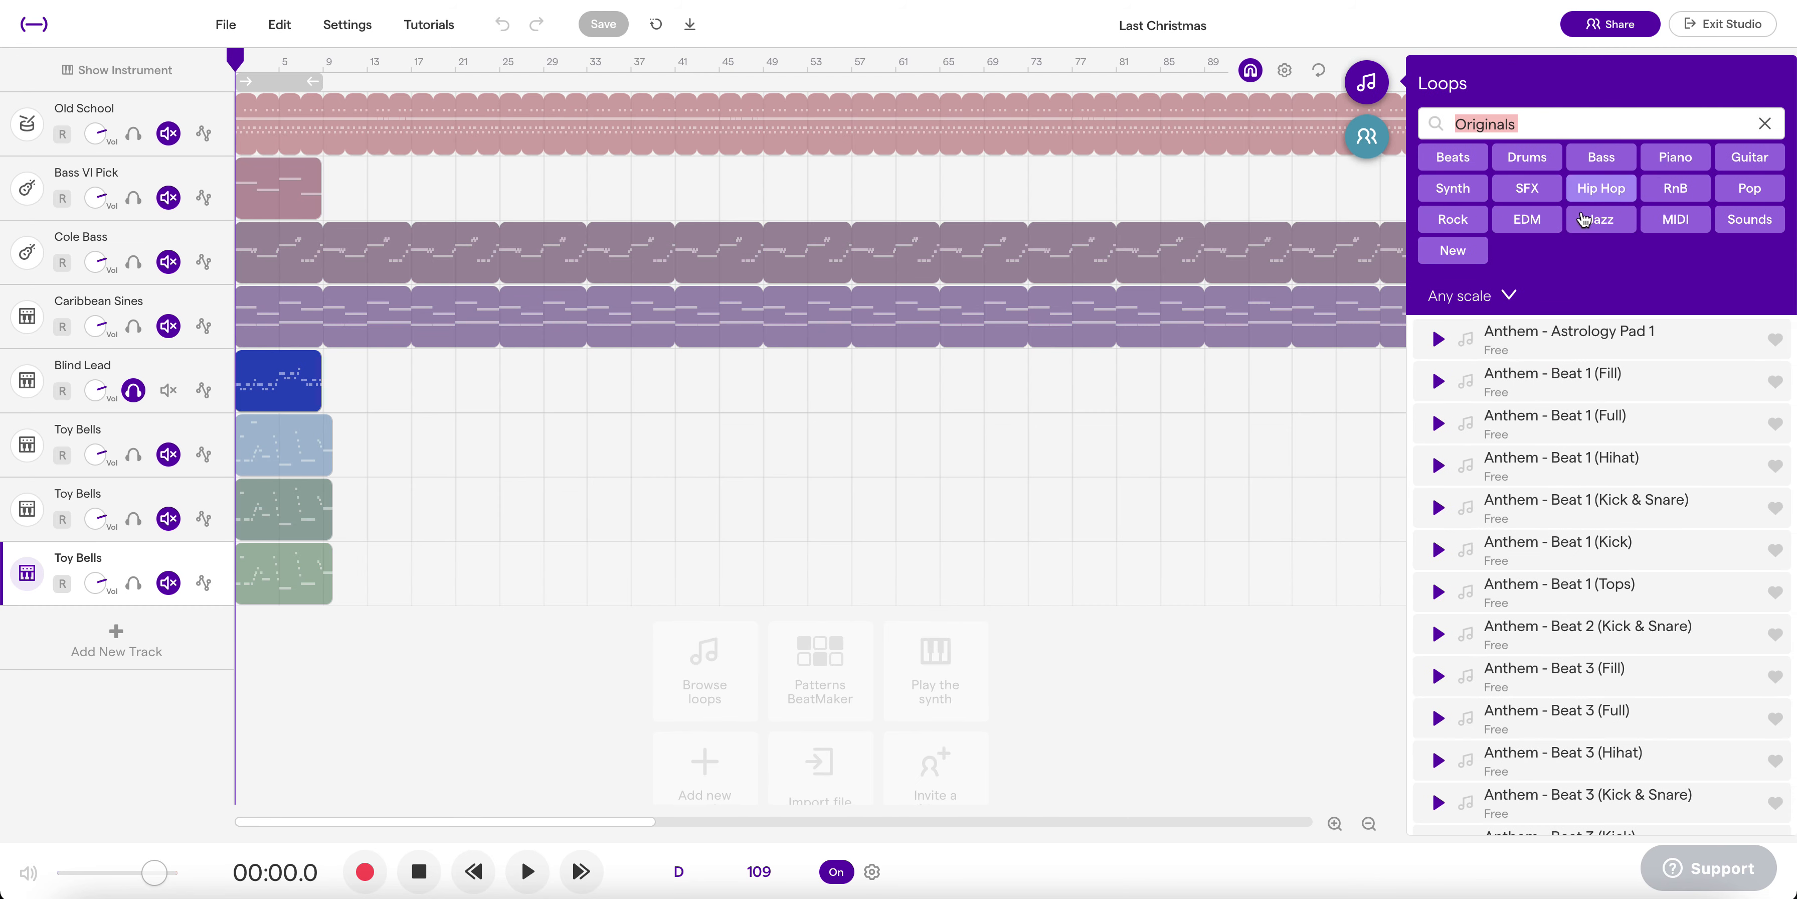
left_click(1765, 124)
left_click(1601, 253)
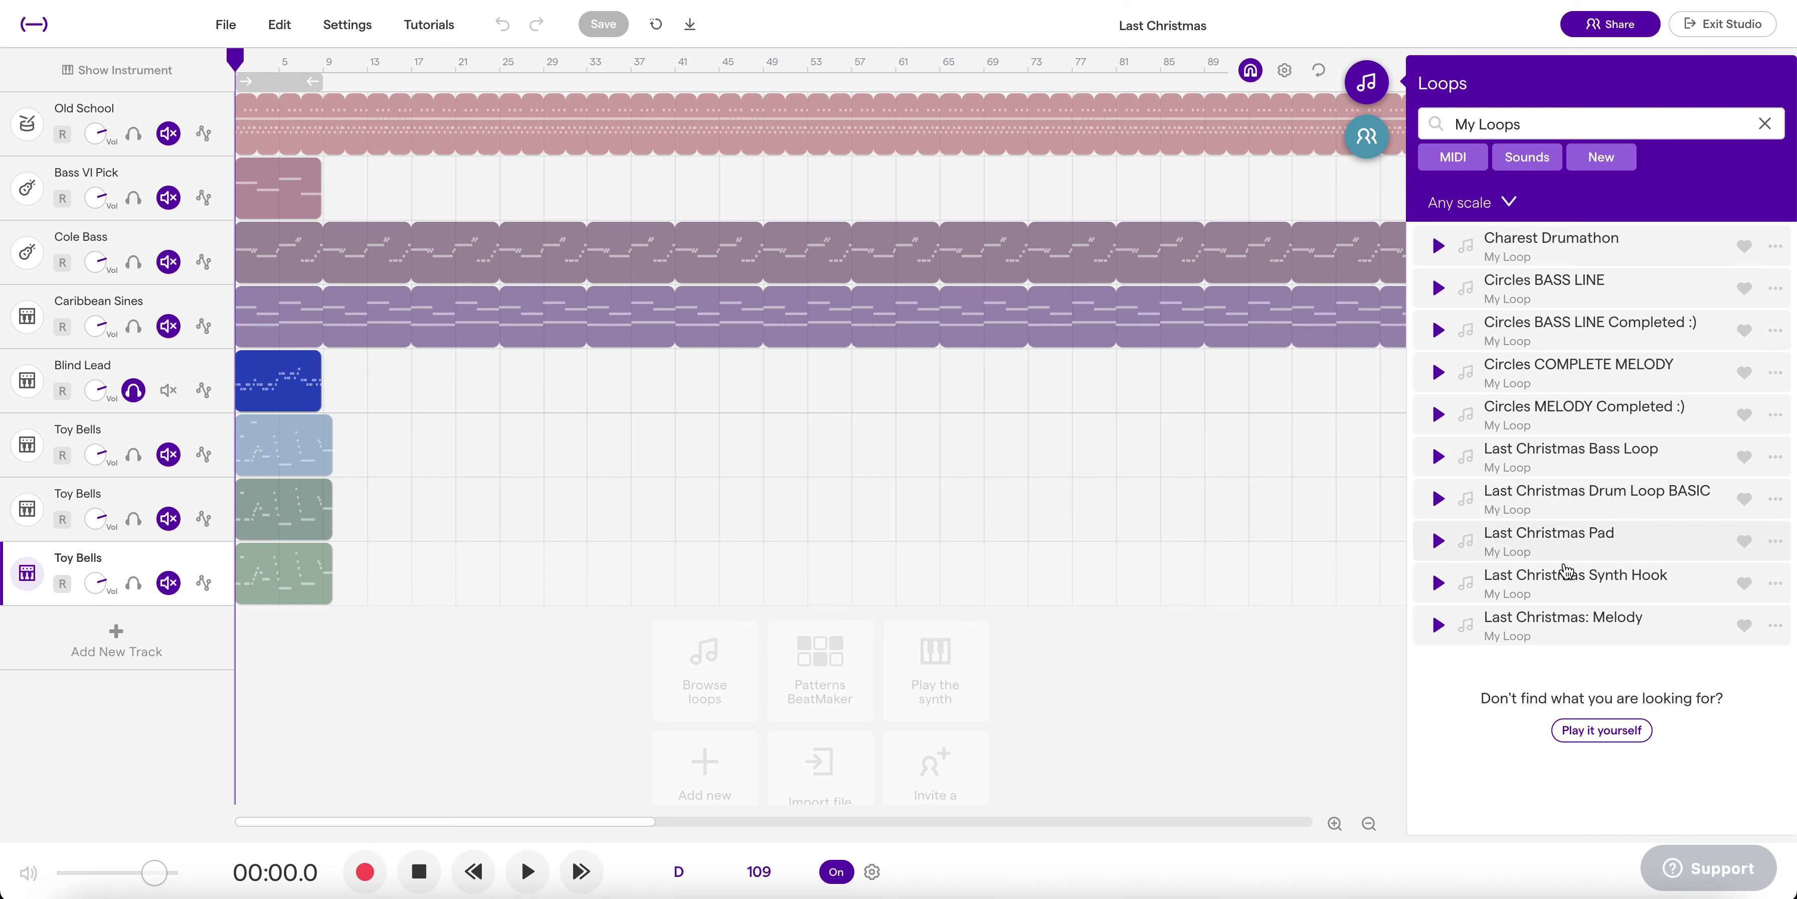
- Place the Last Christmas: Melody loop on a new track so that it starts at bar 9
left_click_drag(1562, 623, 308, 690)
mouse_move(412, 641)
left_mouse_down()
mouse_move(392, 645)
mouse_move(441, 635)
mouse_move(364, 631)
mouse_move(407, 626)
left_mouse_up()
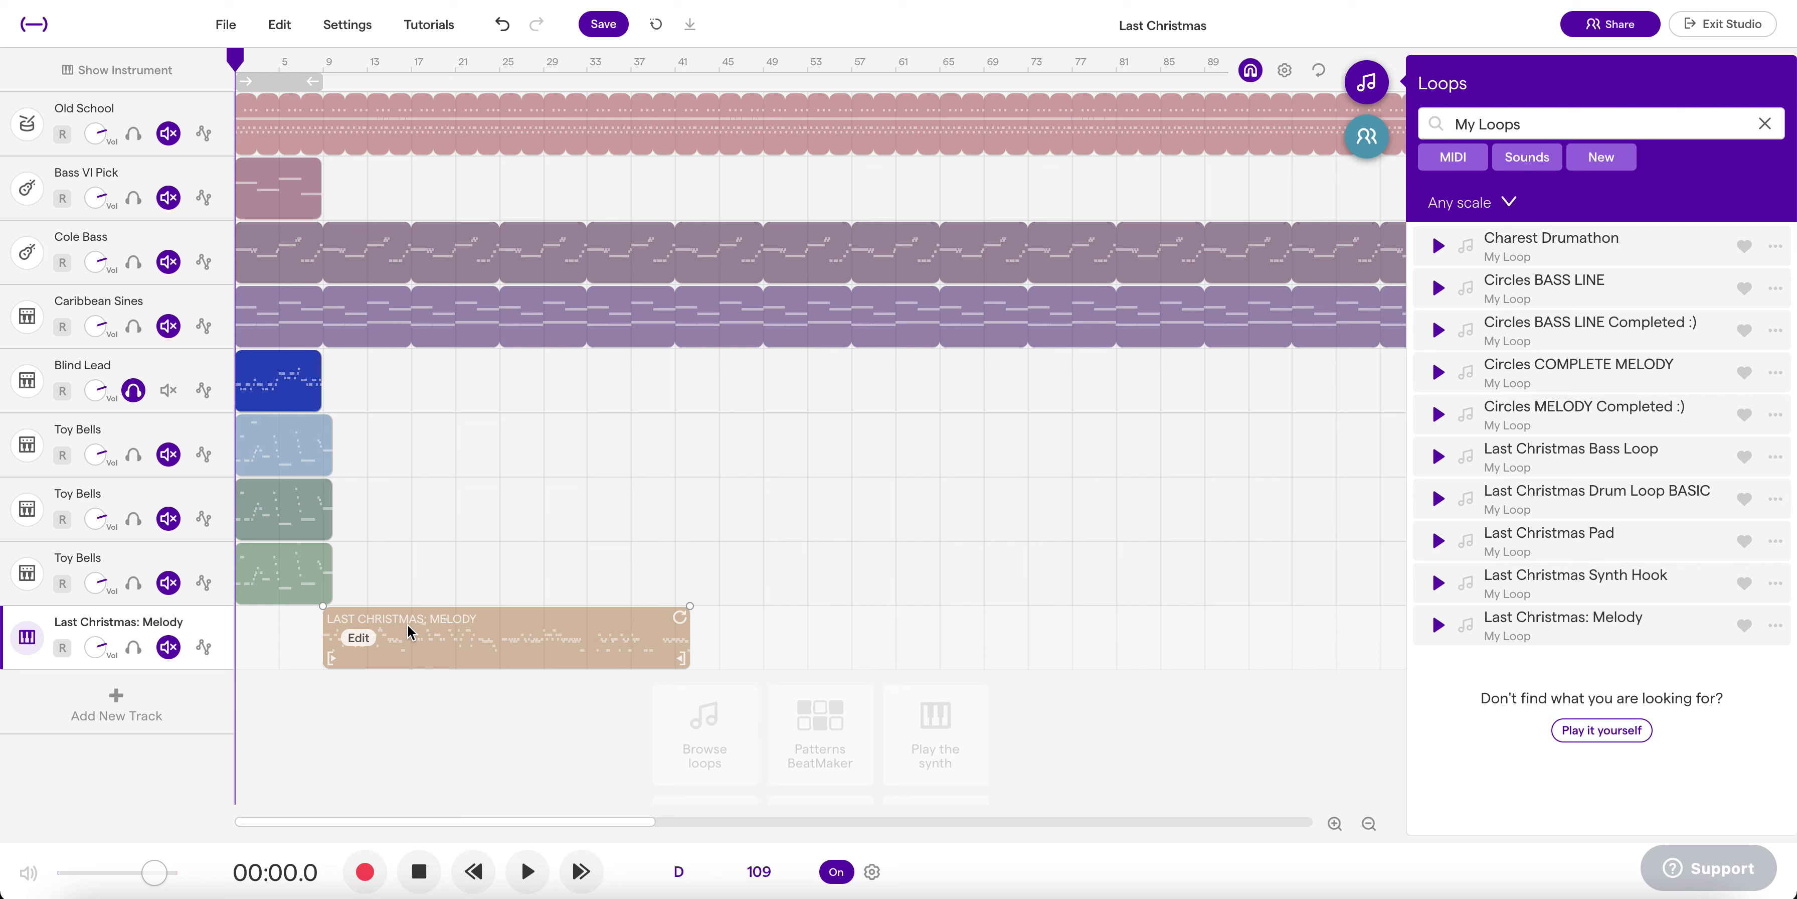
scroll(330, 474, "up", 3)
scroll(329, 475, "up", 1)
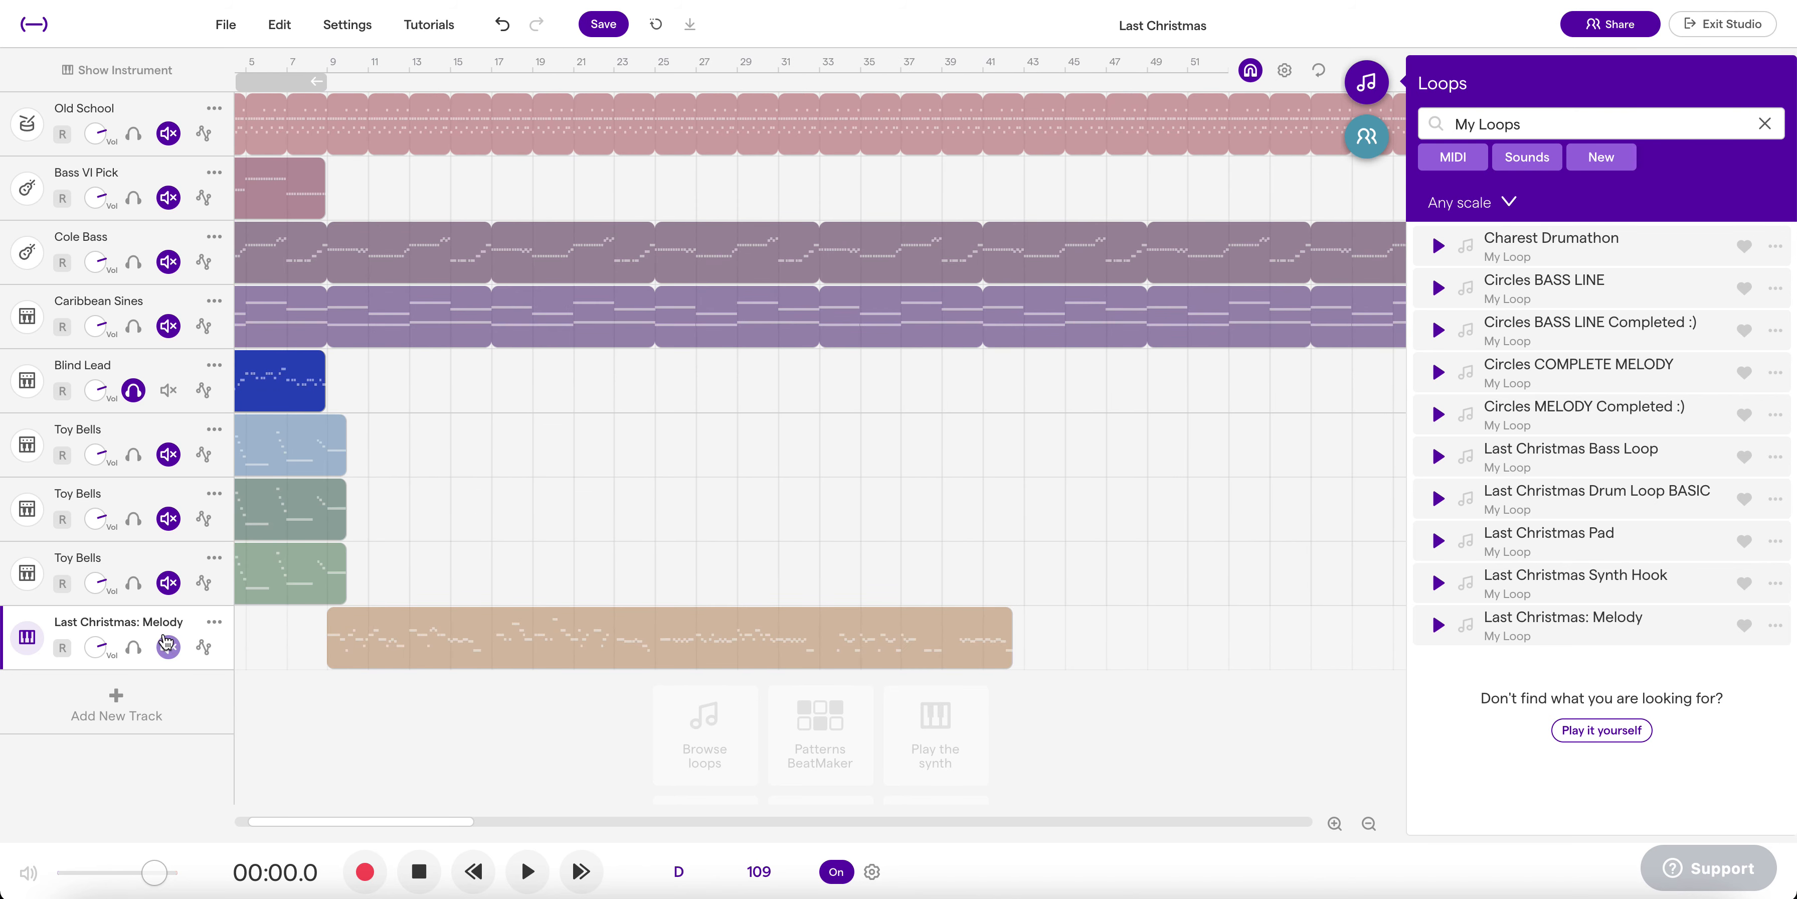
- Turn off solo on the Blind Lead track
left_click(134, 390)
mouse_move(380, 627)
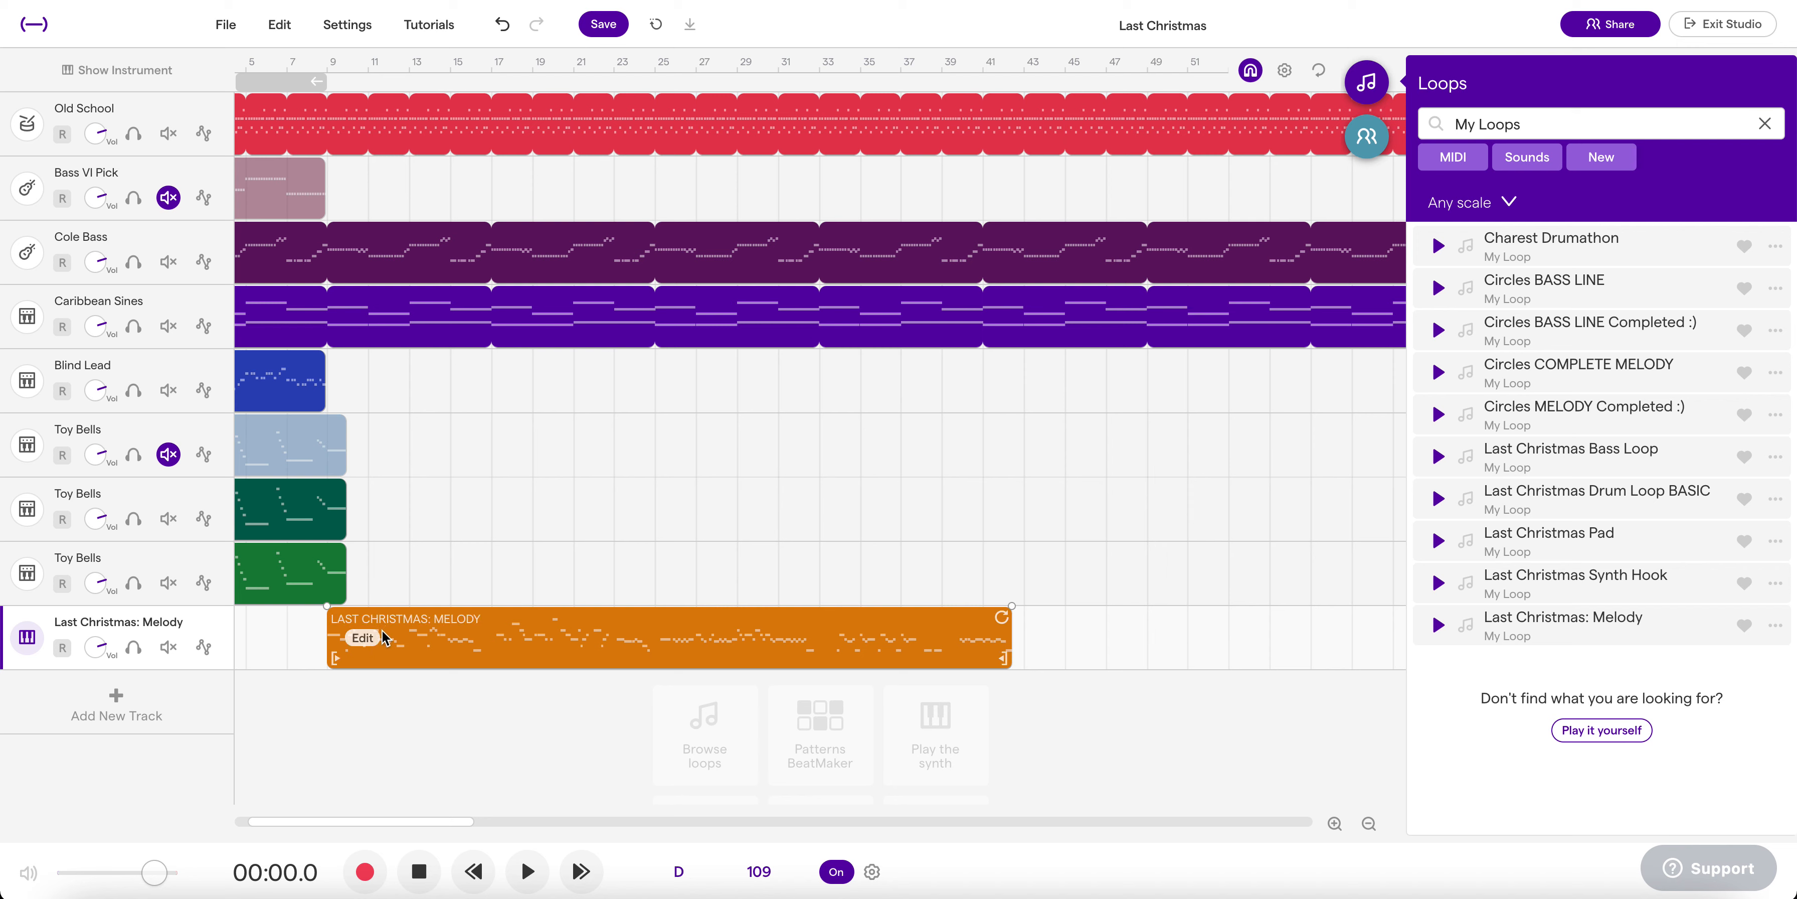
- Play the song from its start and again from bar 9 to hear where the melody comes in
left_click(327, 69)
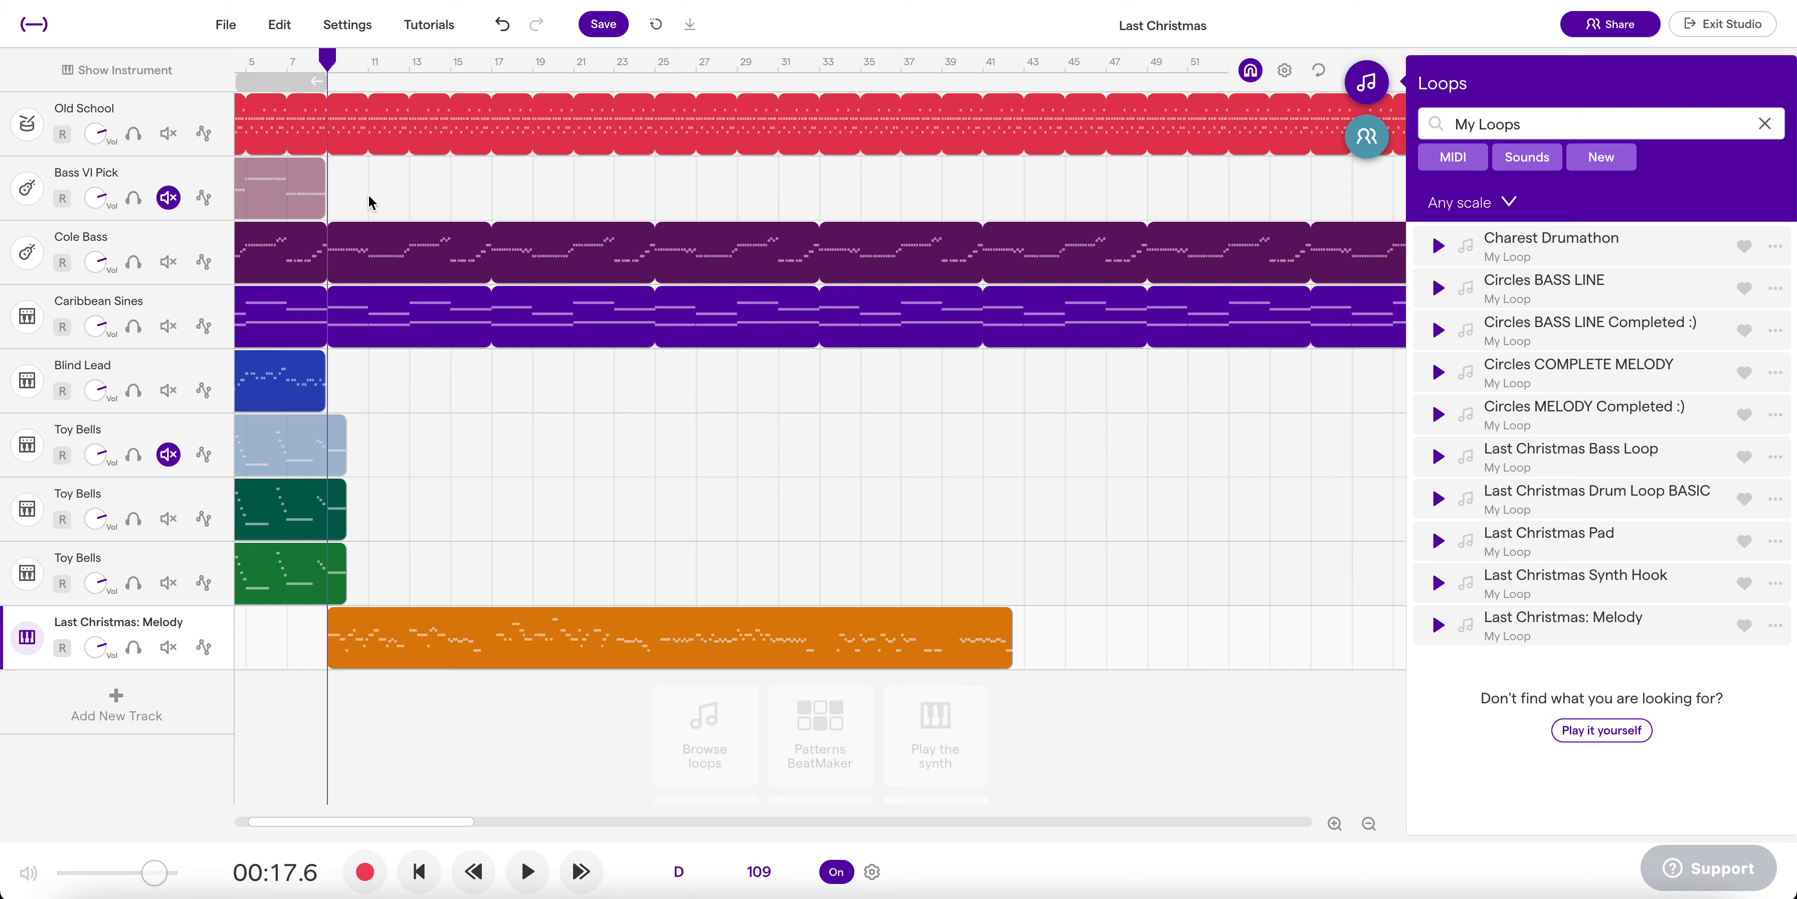
key("Return")
key("space")
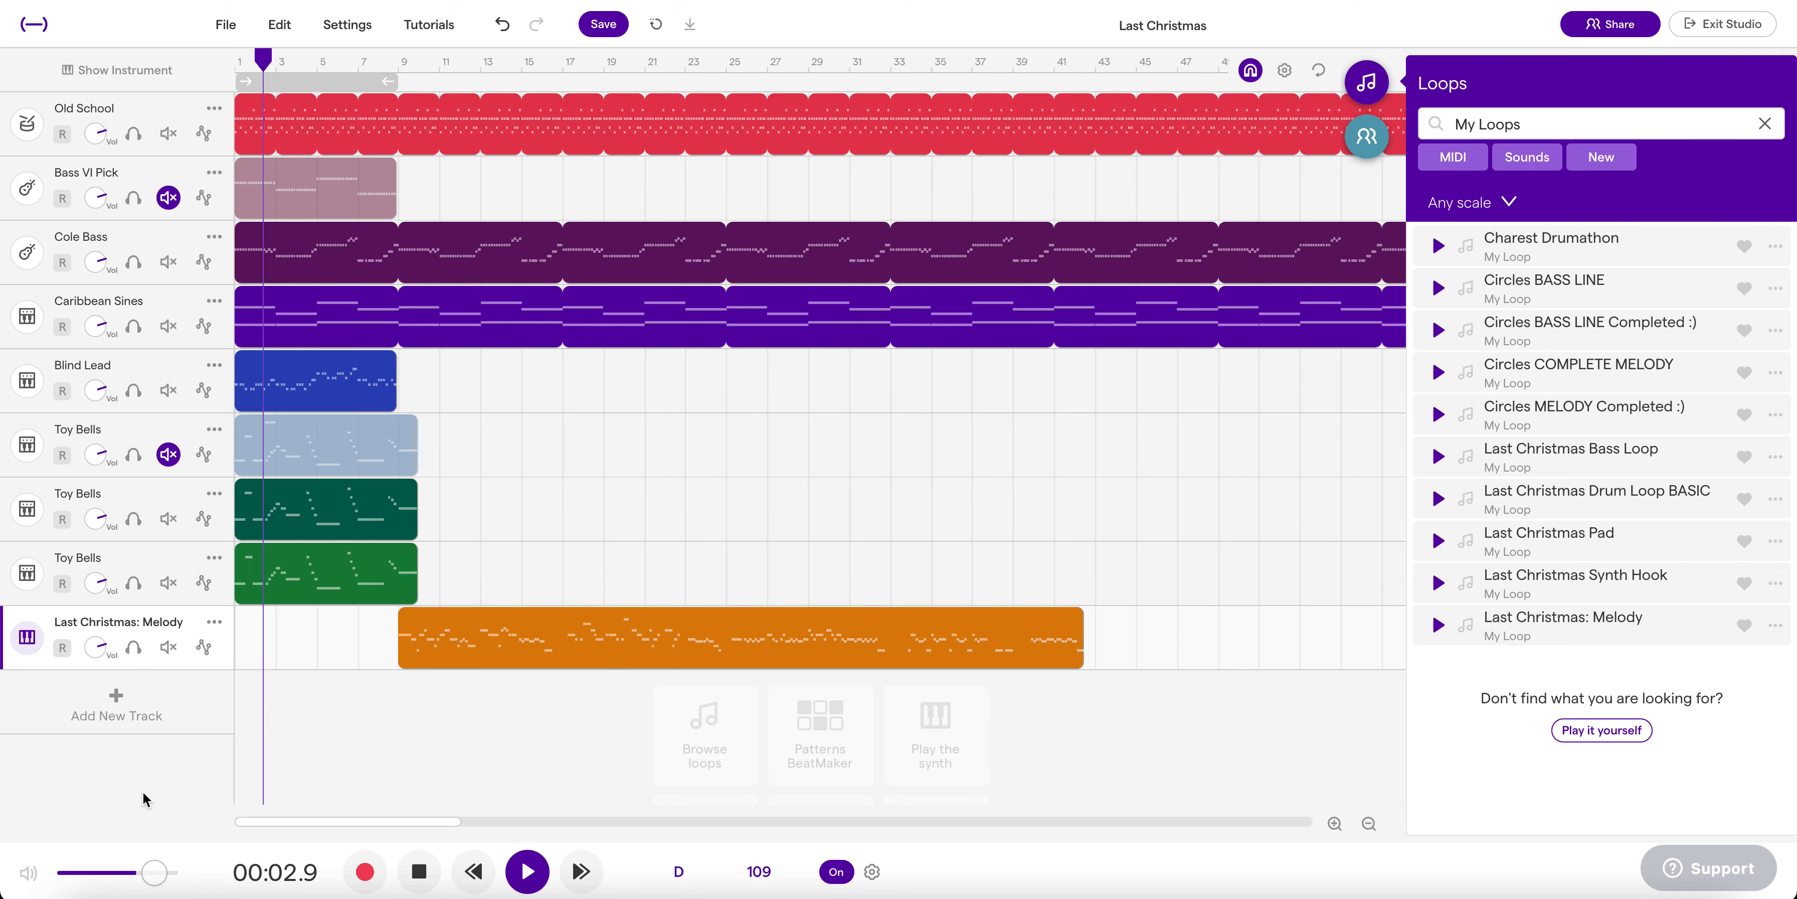
key("space")
left_click(382, 65)
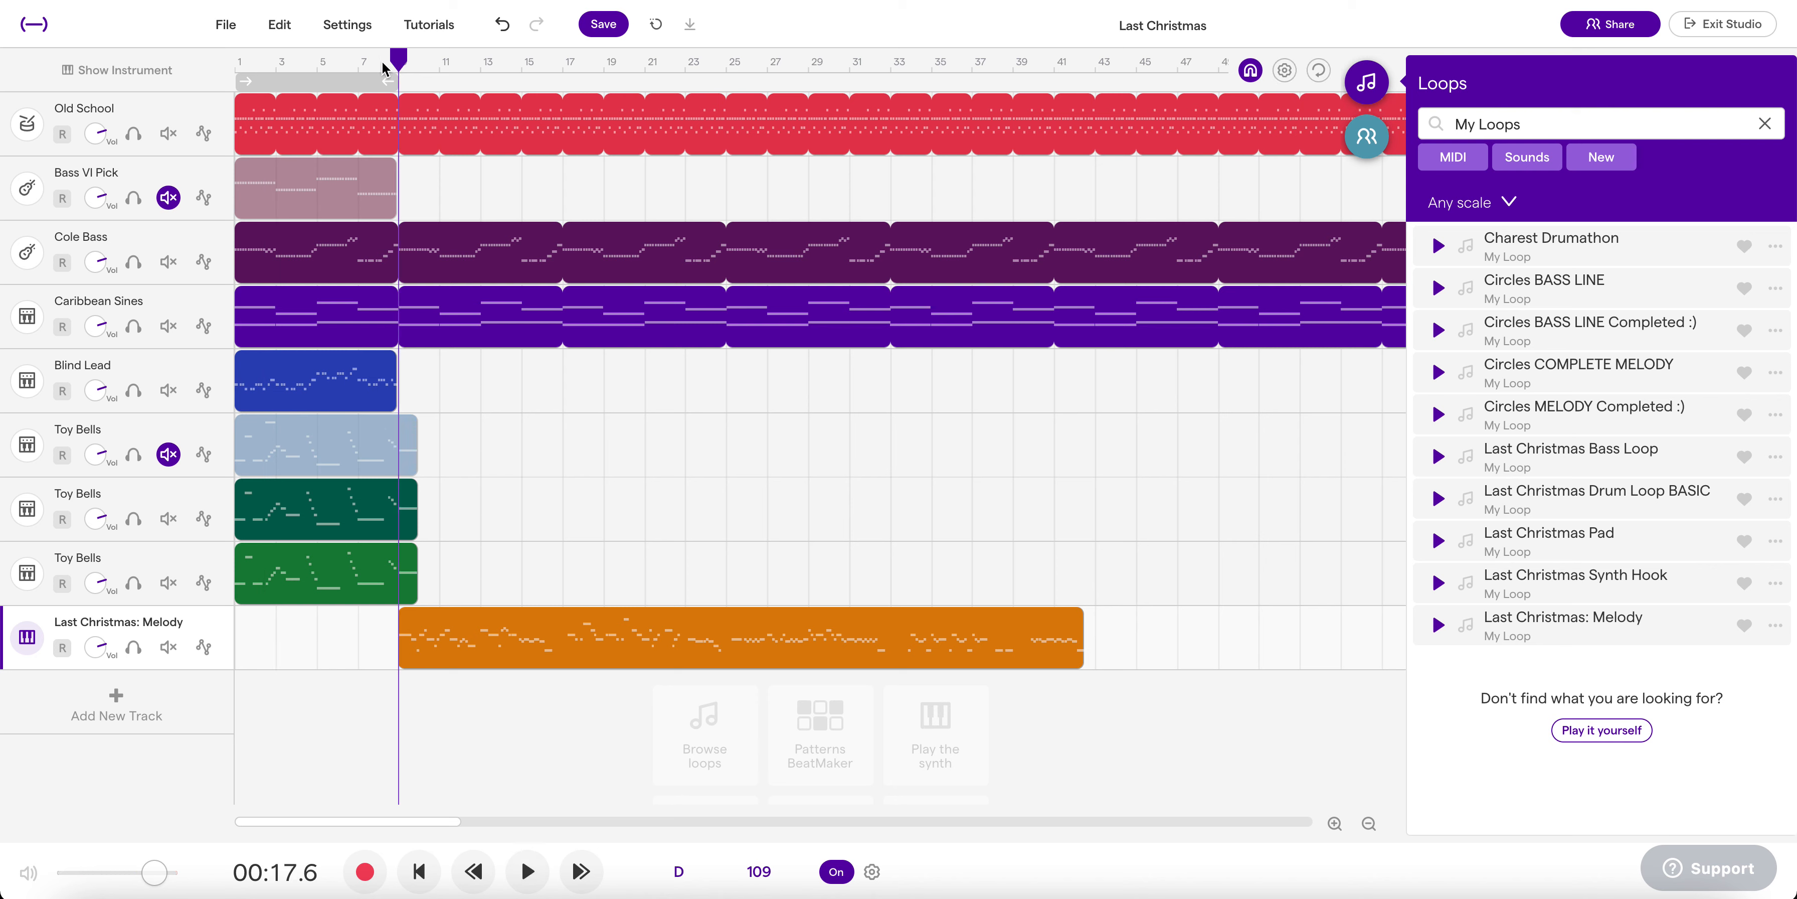
key("space")
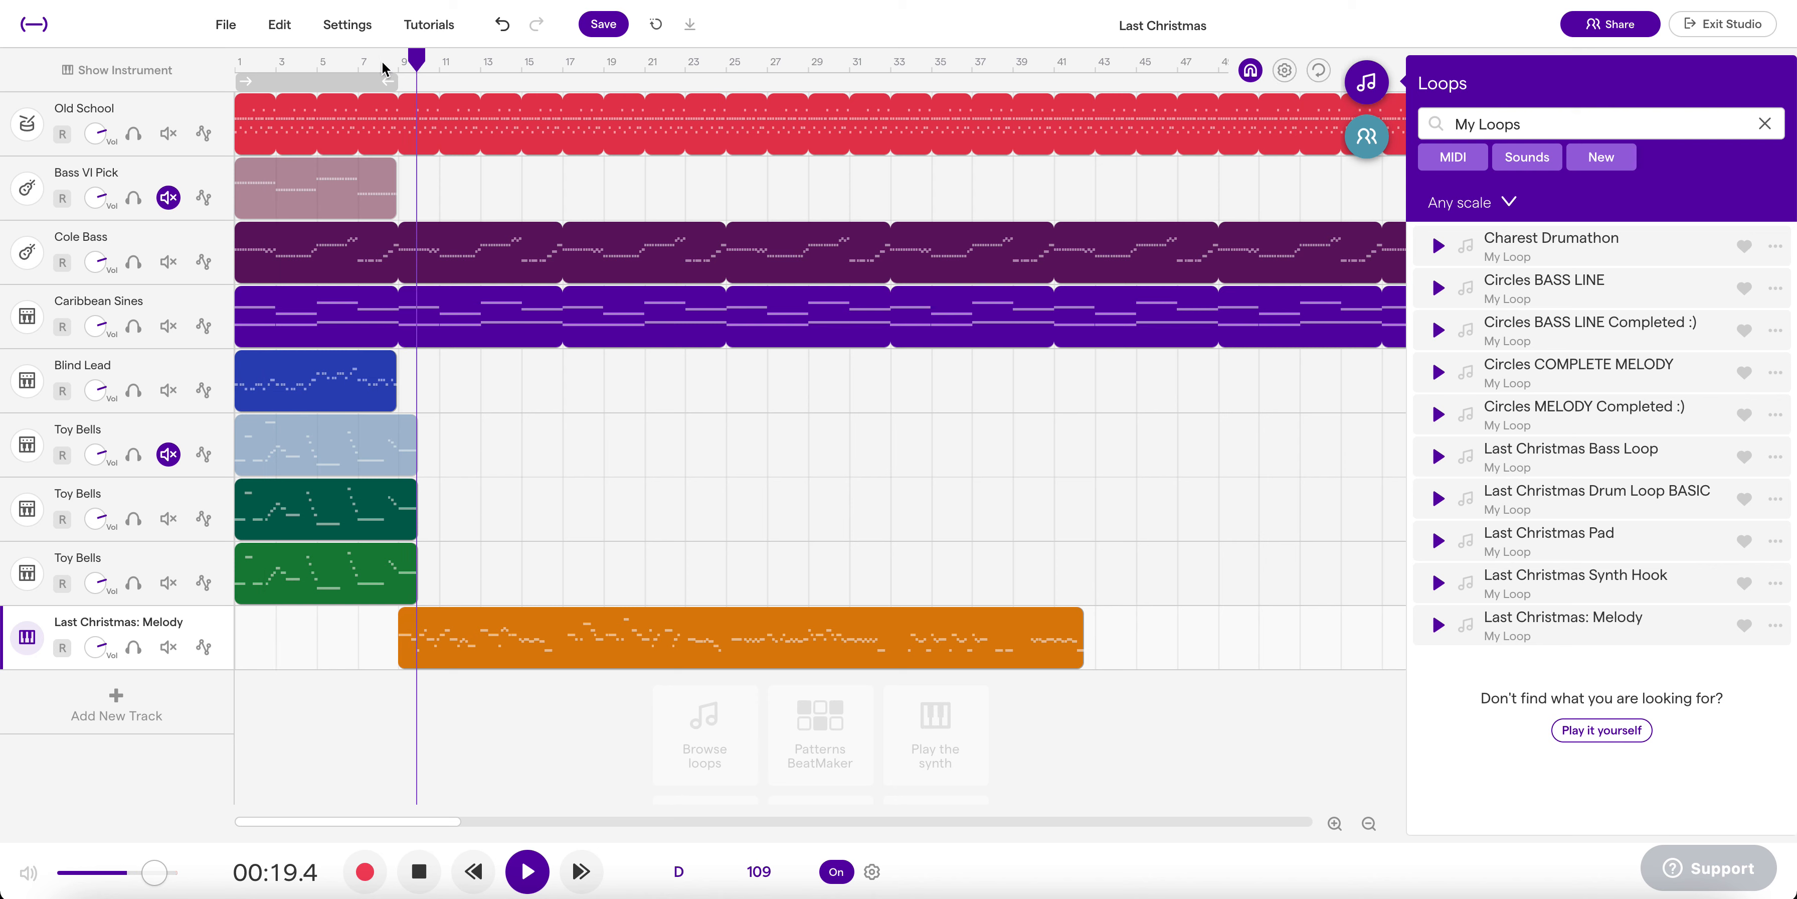
key("space")
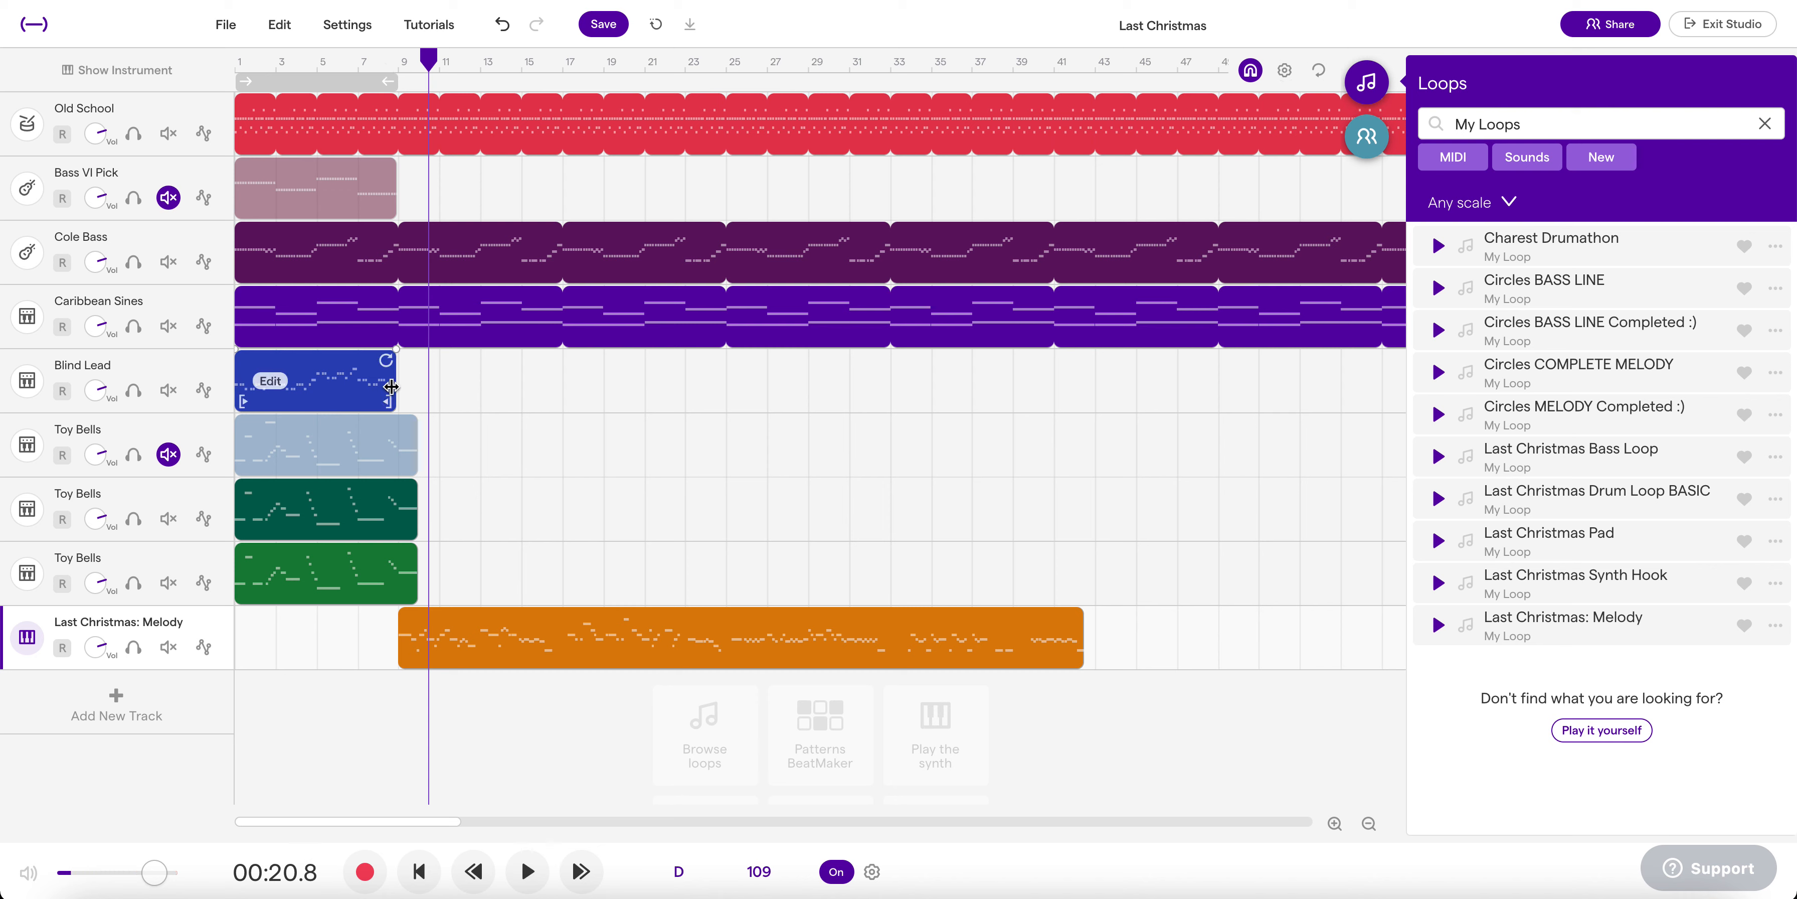
- Play the project from about bar 17 to check the start of the melody's second section
left_click(431, 66)
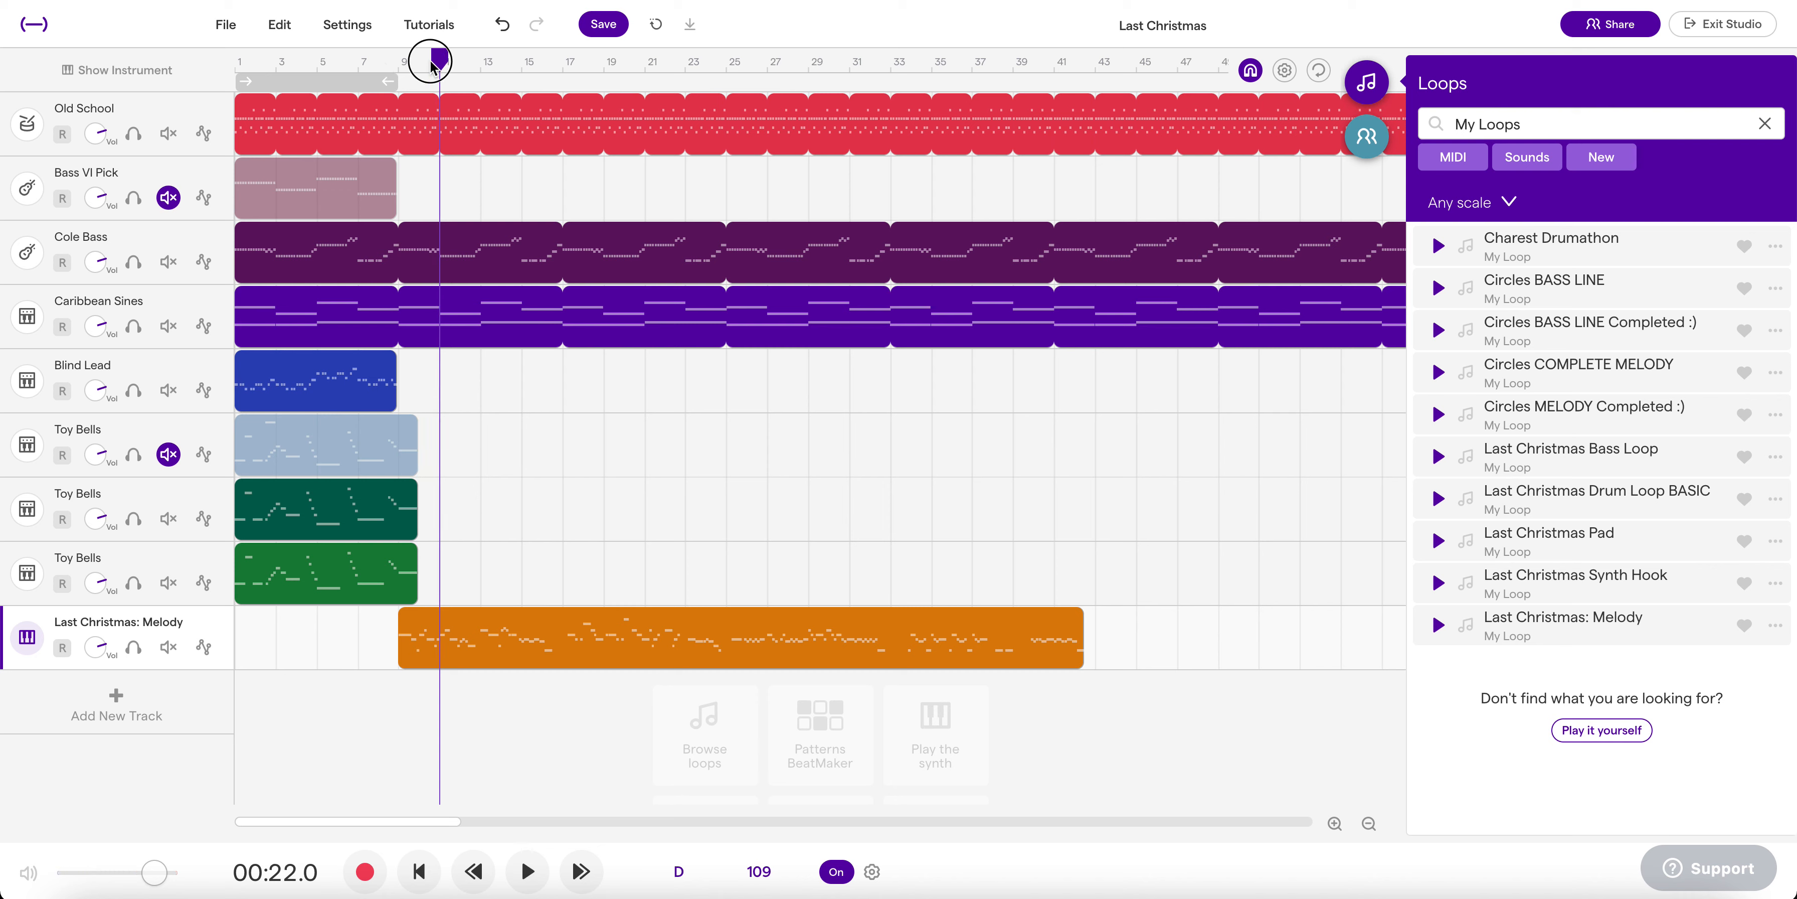
left_click_drag(421, 66, 556, 76)
key("space")
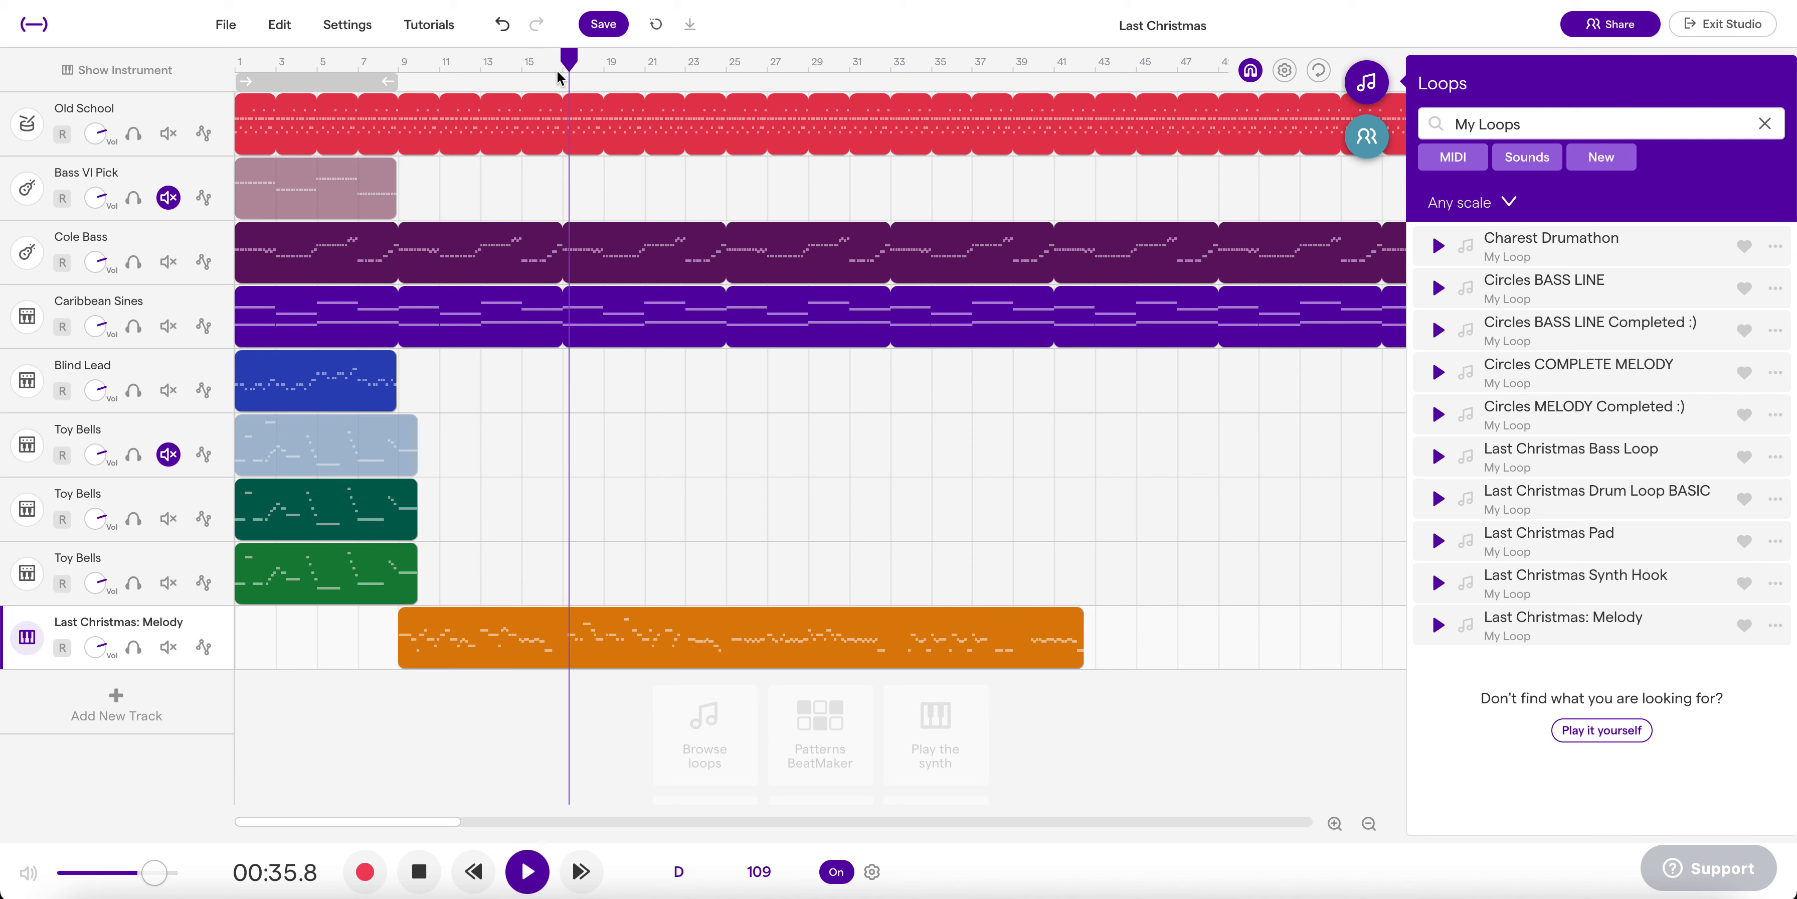
key("space")
- Split the Last Christmas: Melody region at bar 17
left_click(575, 63)
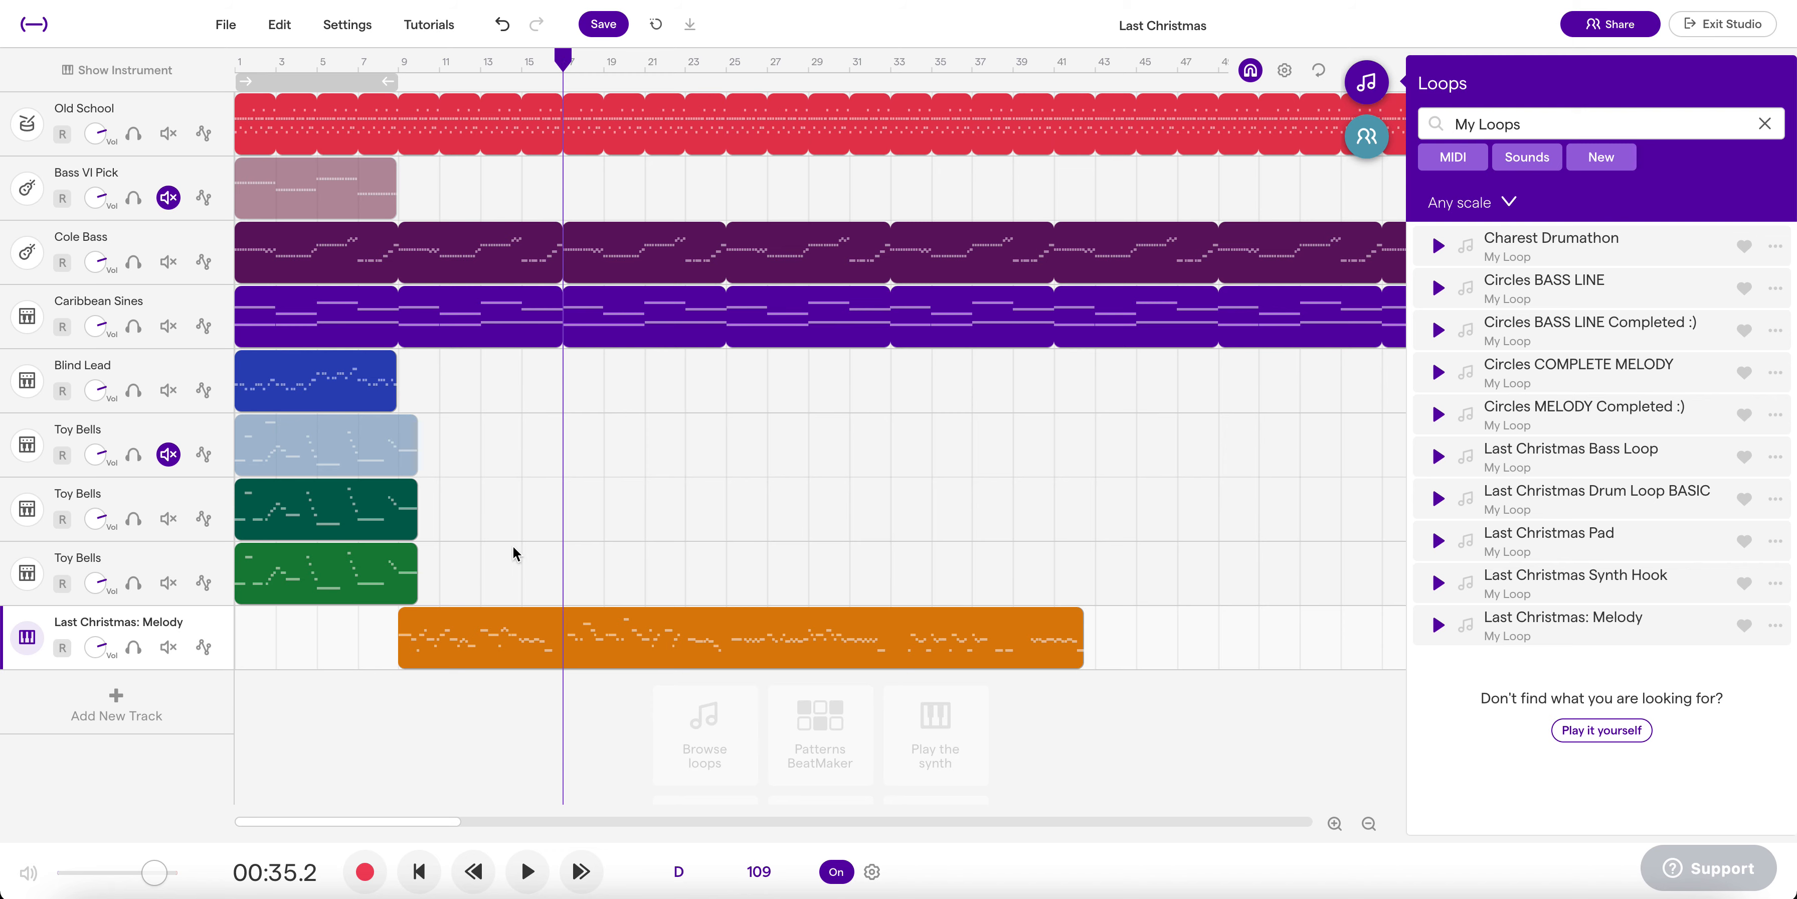
scroll(503, 614, "up", 3)
scroll(613, 631, "left", 1)
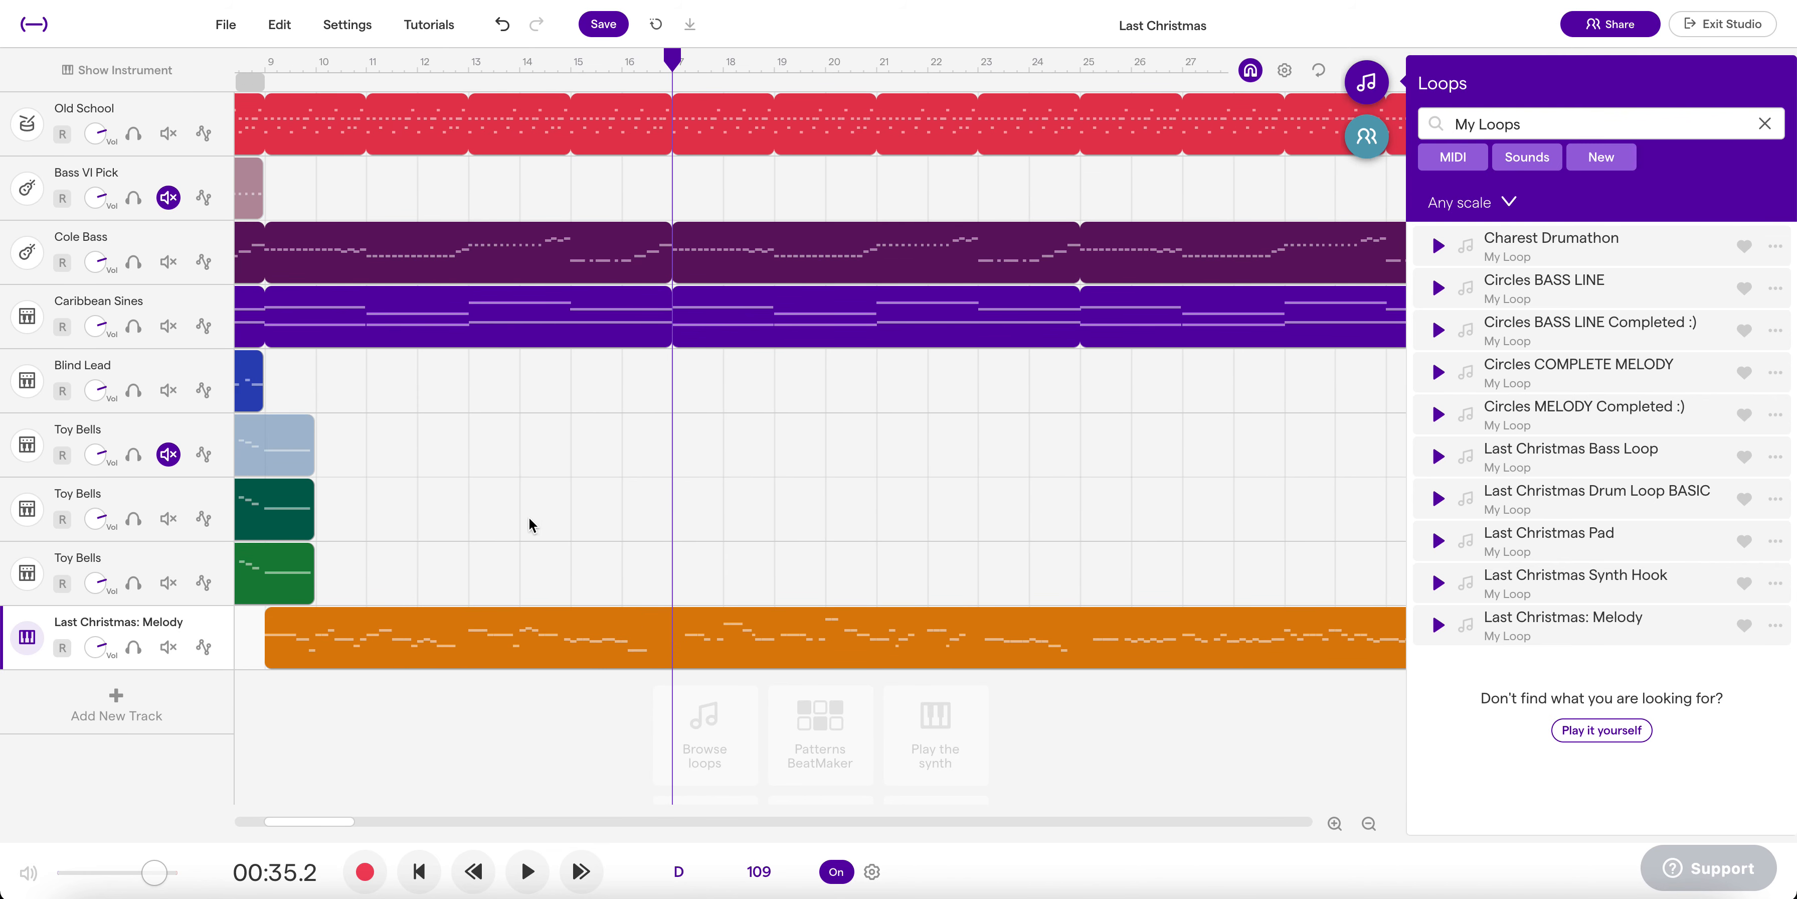
right_click(635, 635)
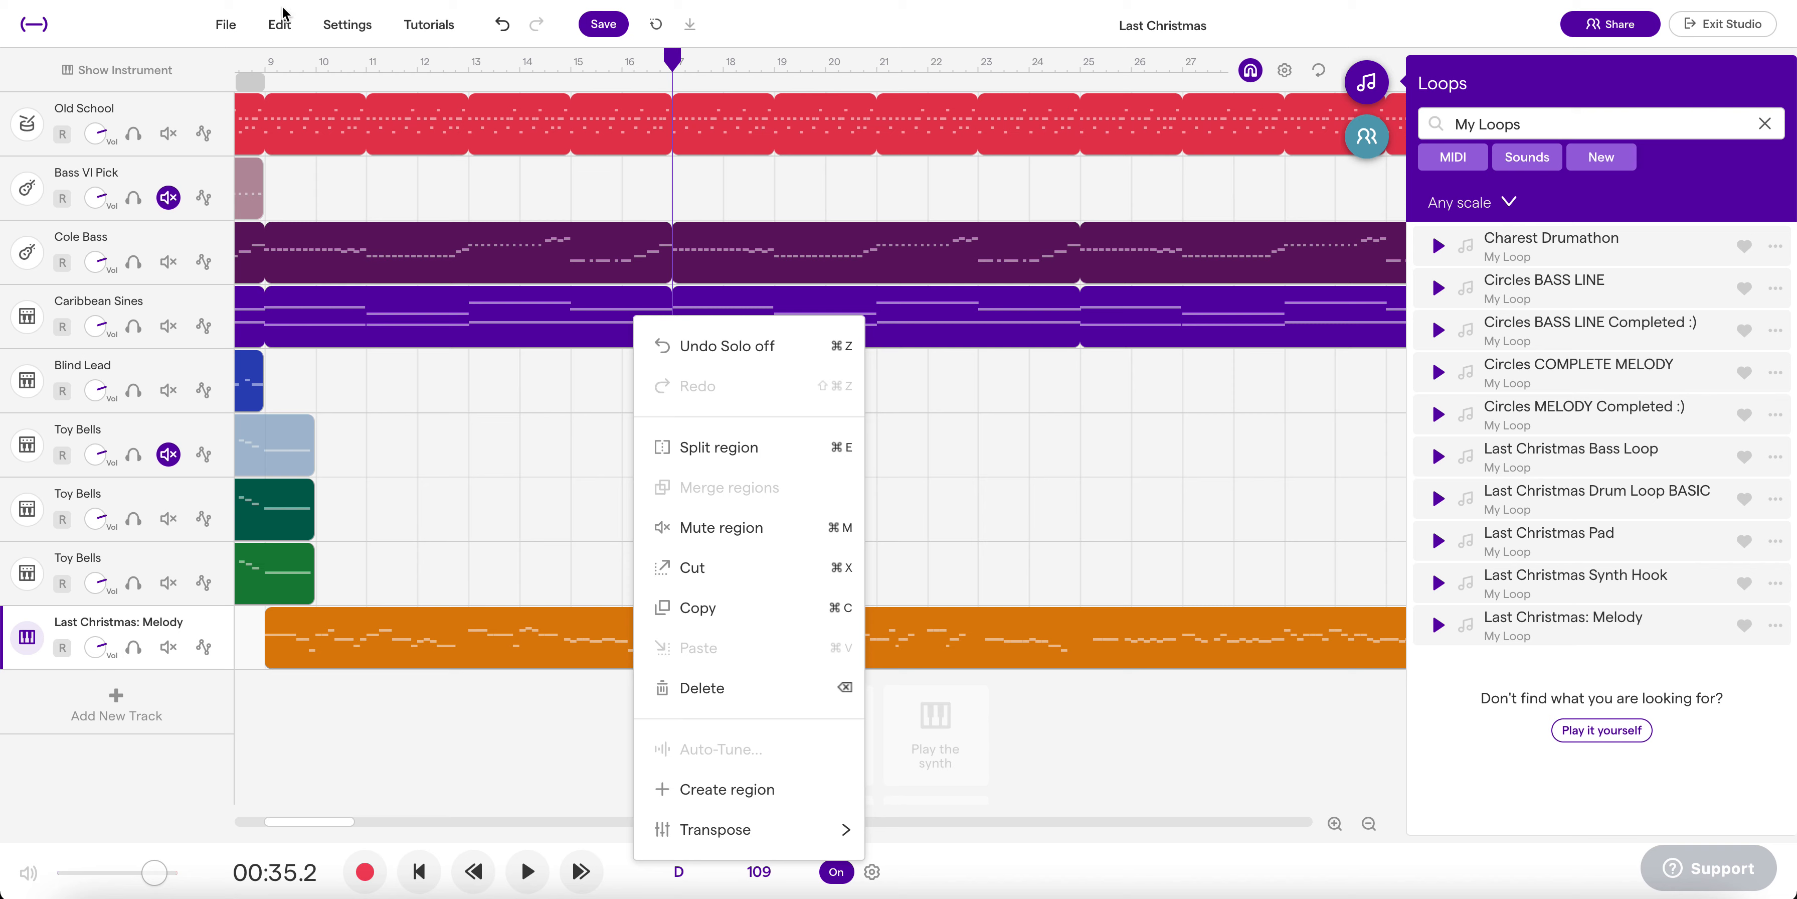
left_click(282, 32)
left_click(282, 32)
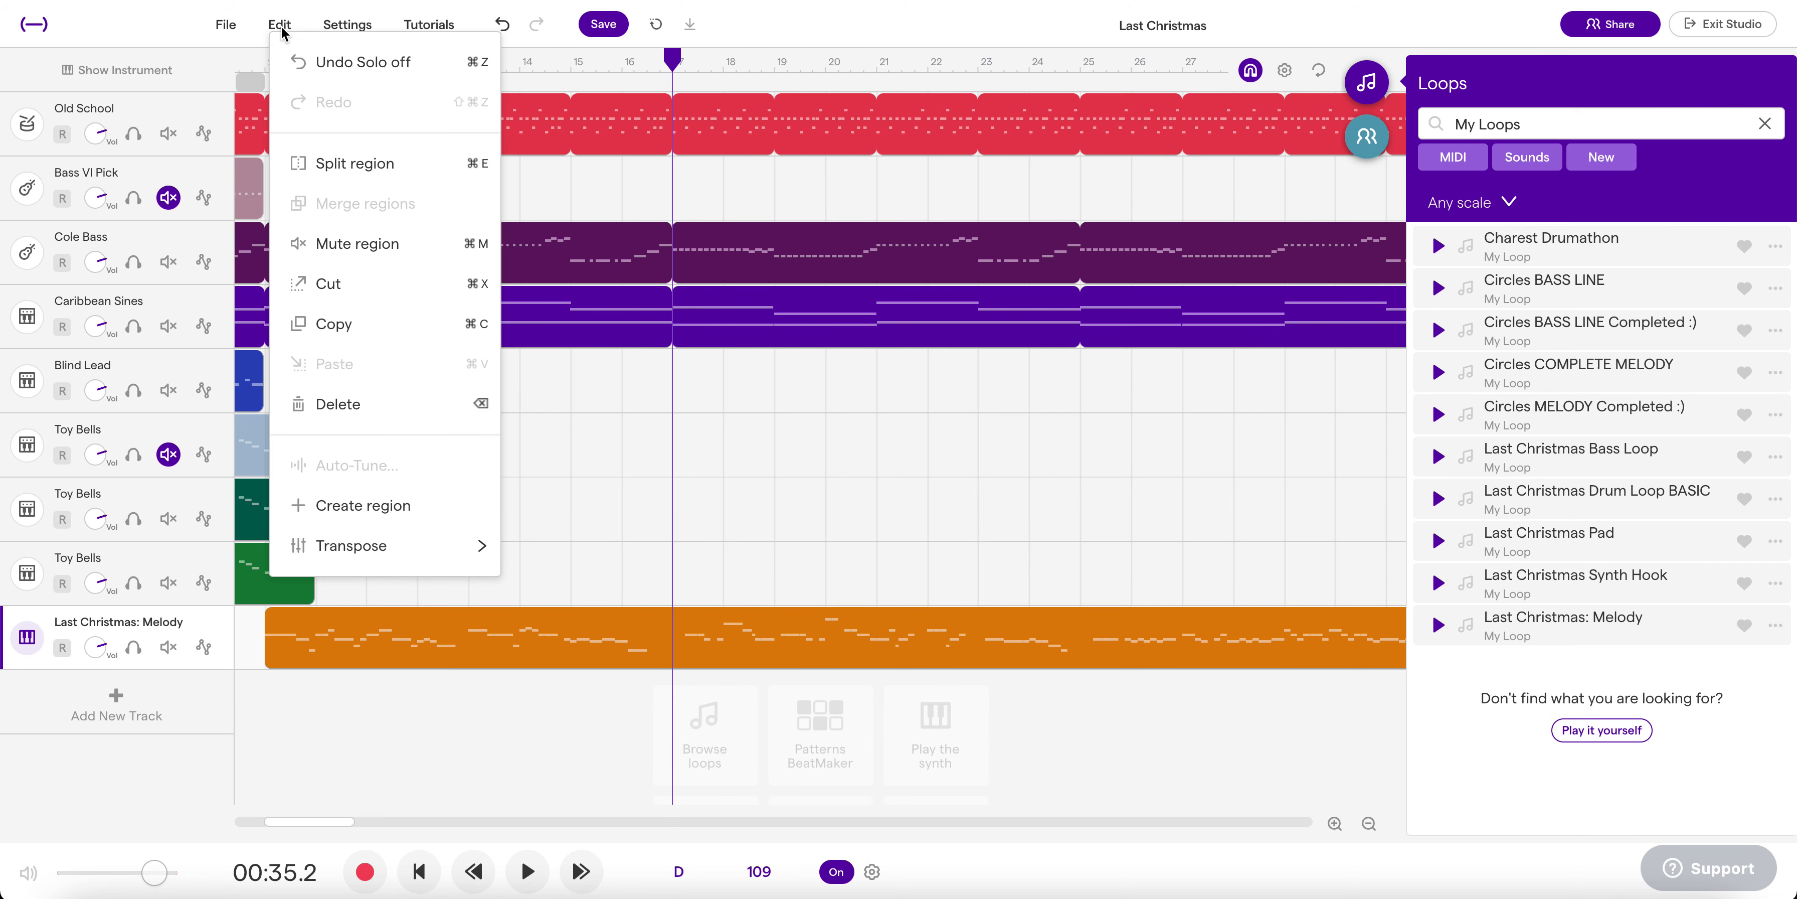
left_click(335, 164)
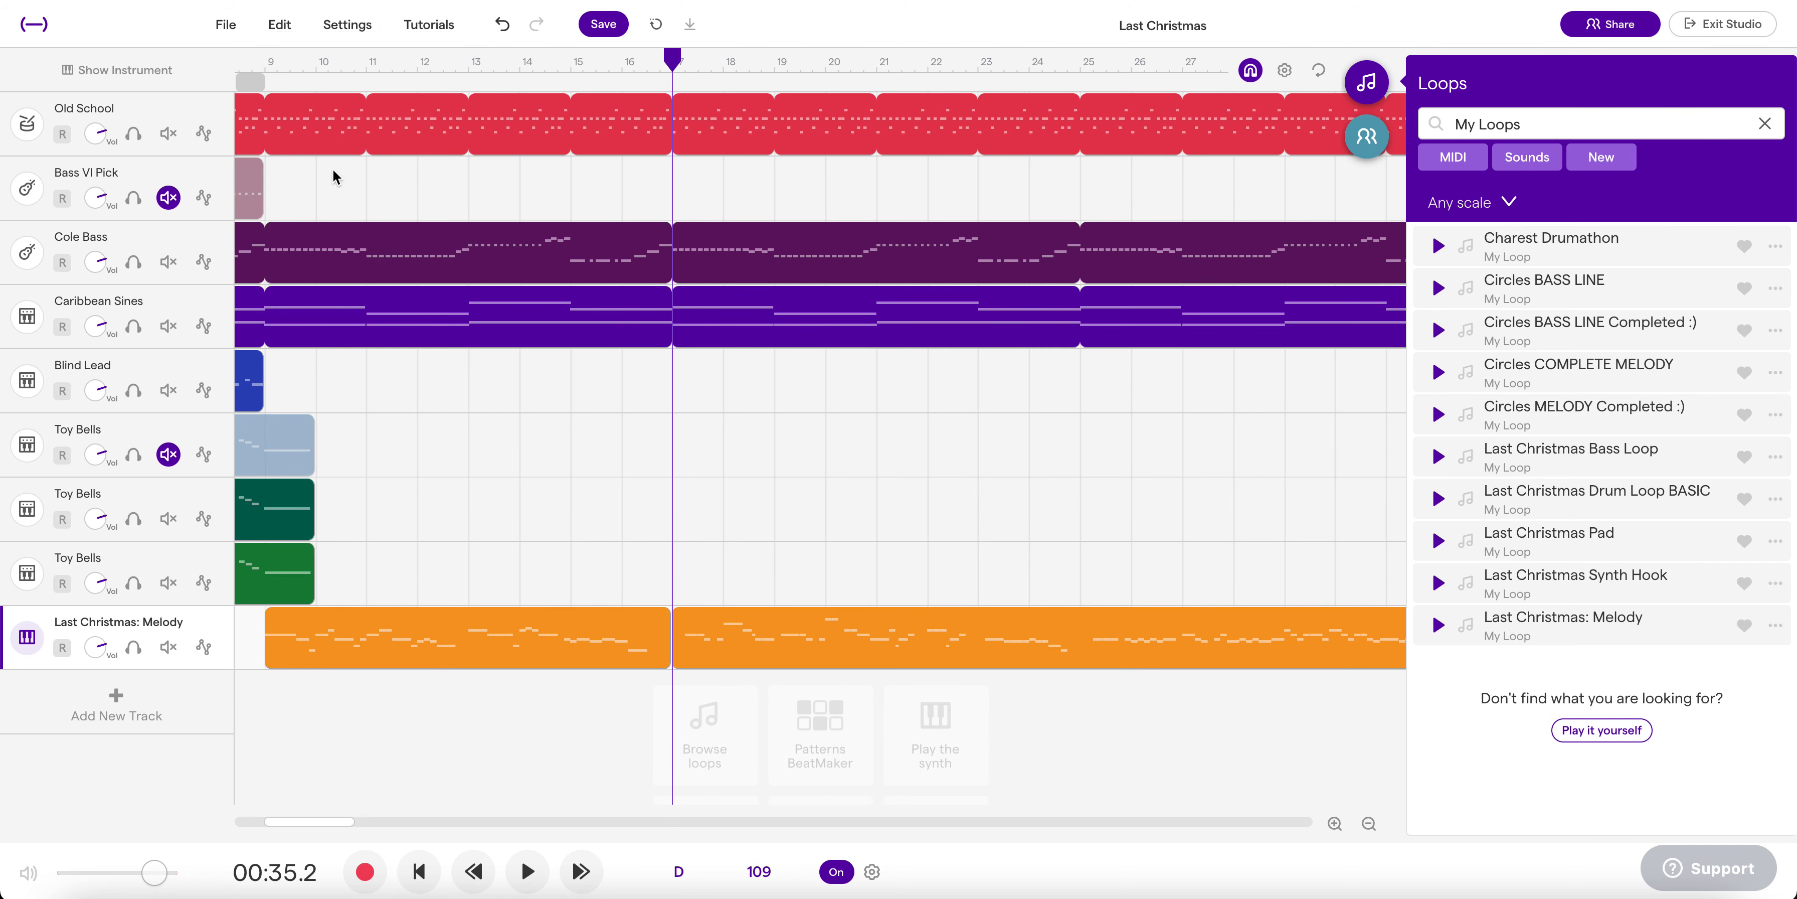
- Move the second melody region to about bar 29 and loop the first region once more up to bar 25
left_click_drag(668, 64, 670, 114)
mouse_move(740, 620)
left_click_drag(726, 619, 1308, 654)
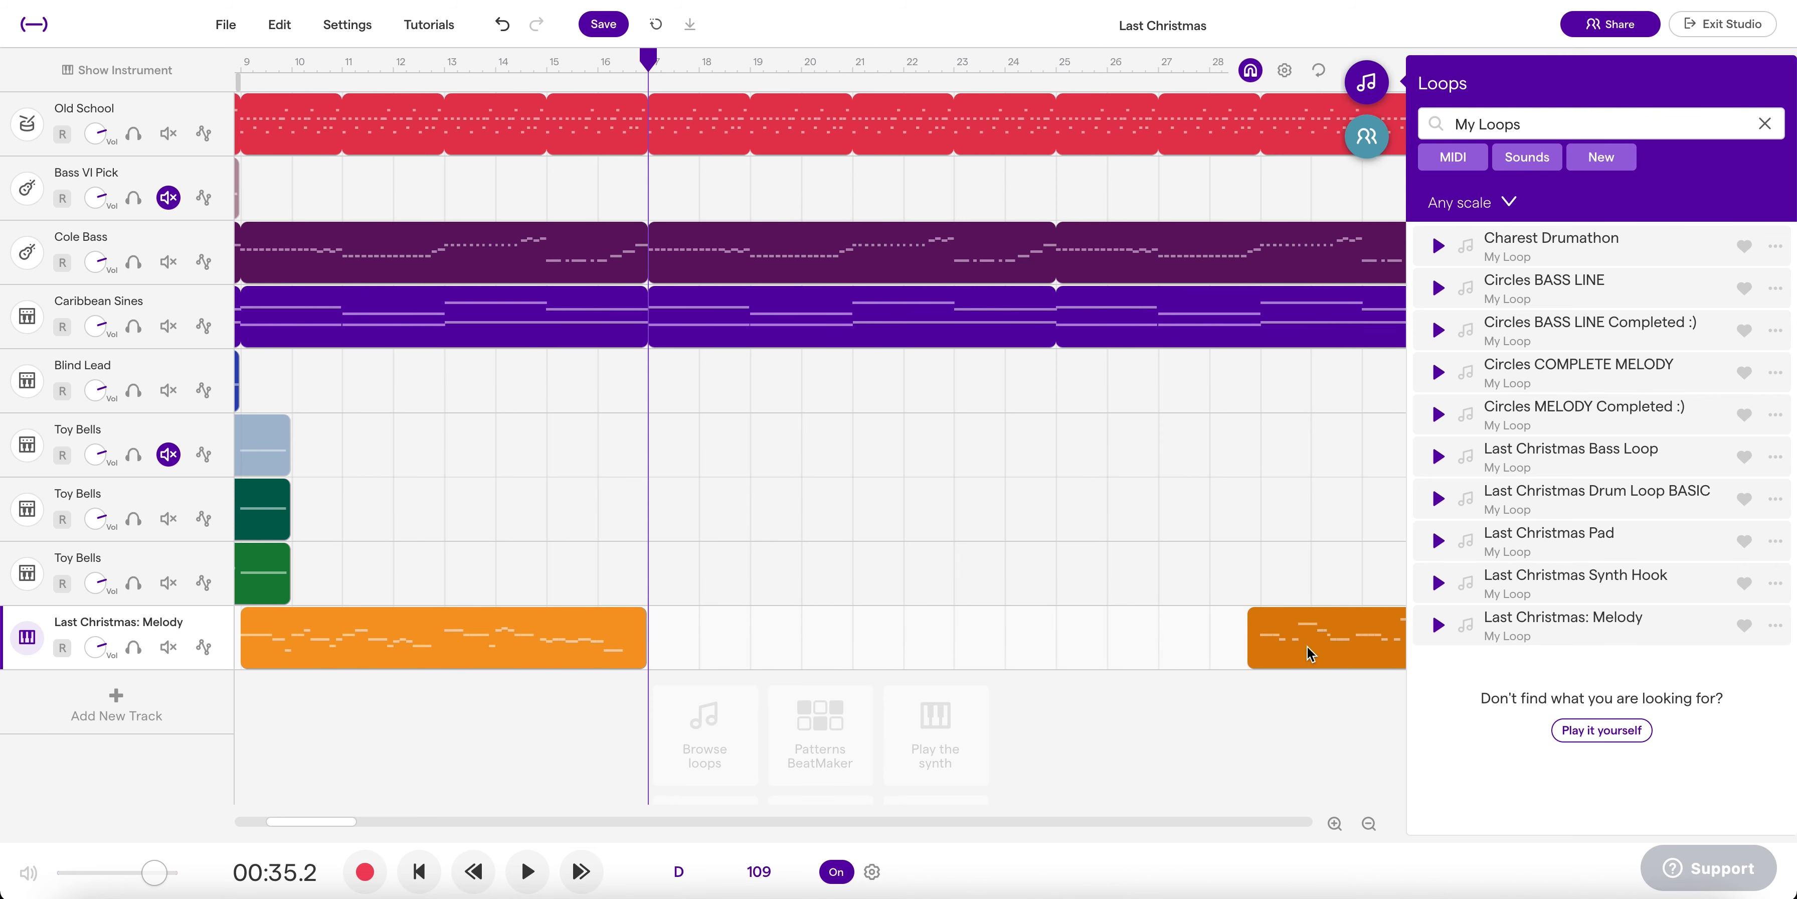
mouse_move(639, 619)
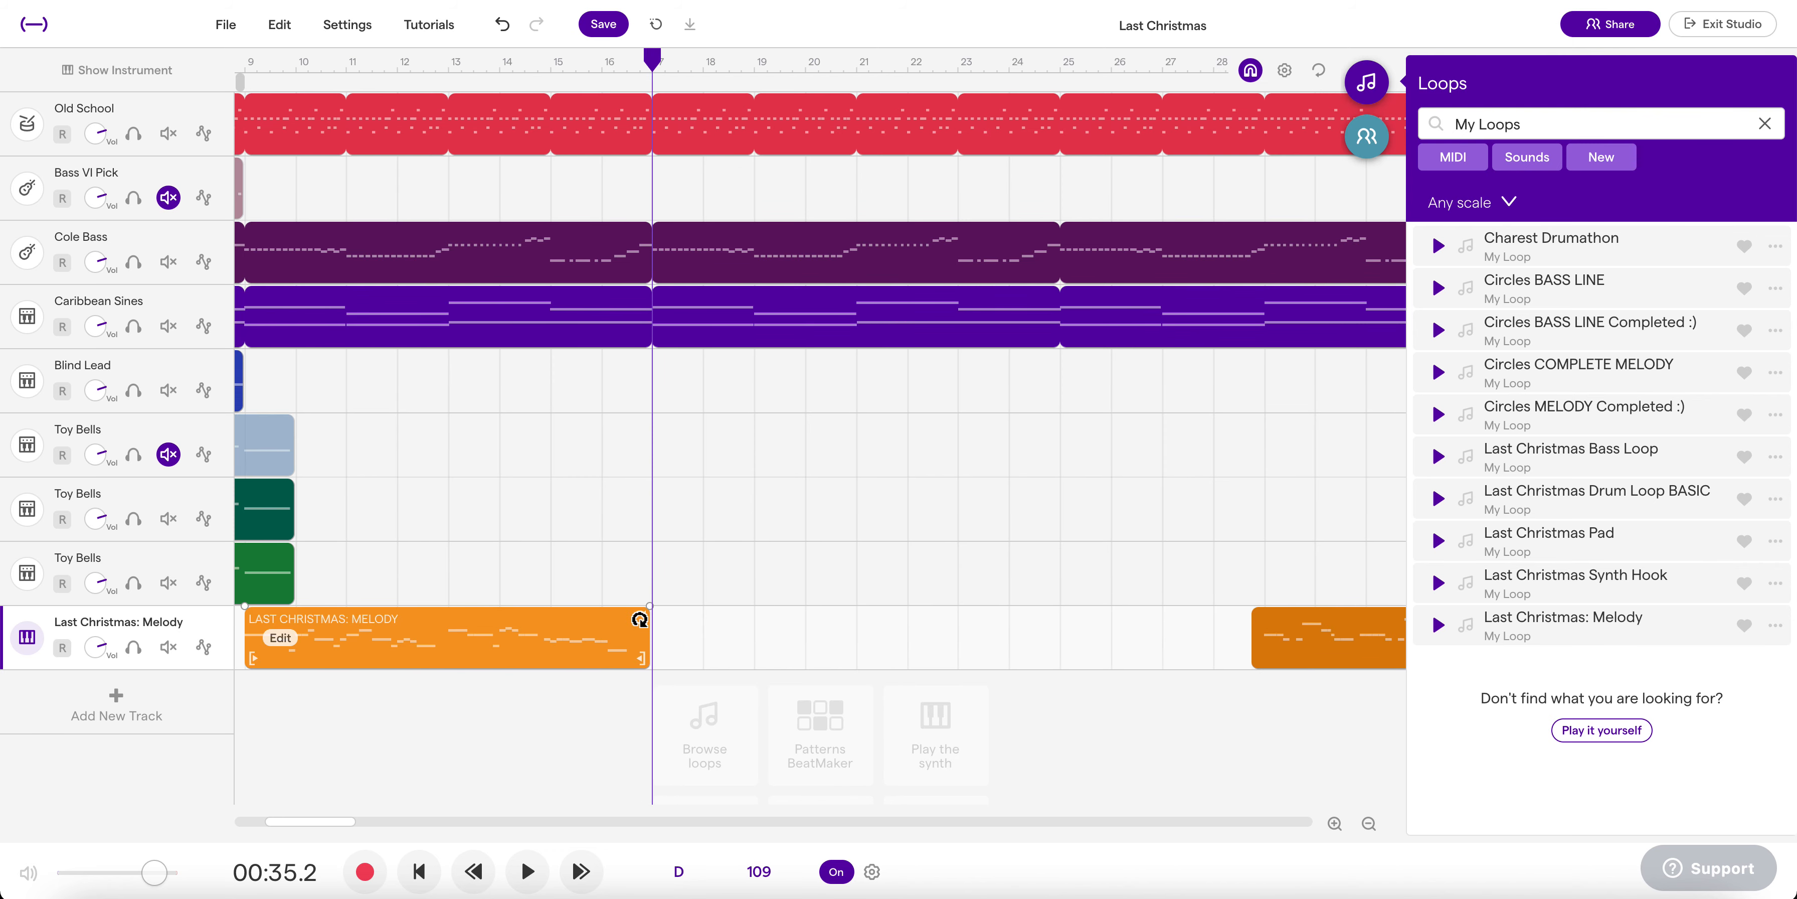
left_click_drag(639, 619, 1050, 645)
key("Return")
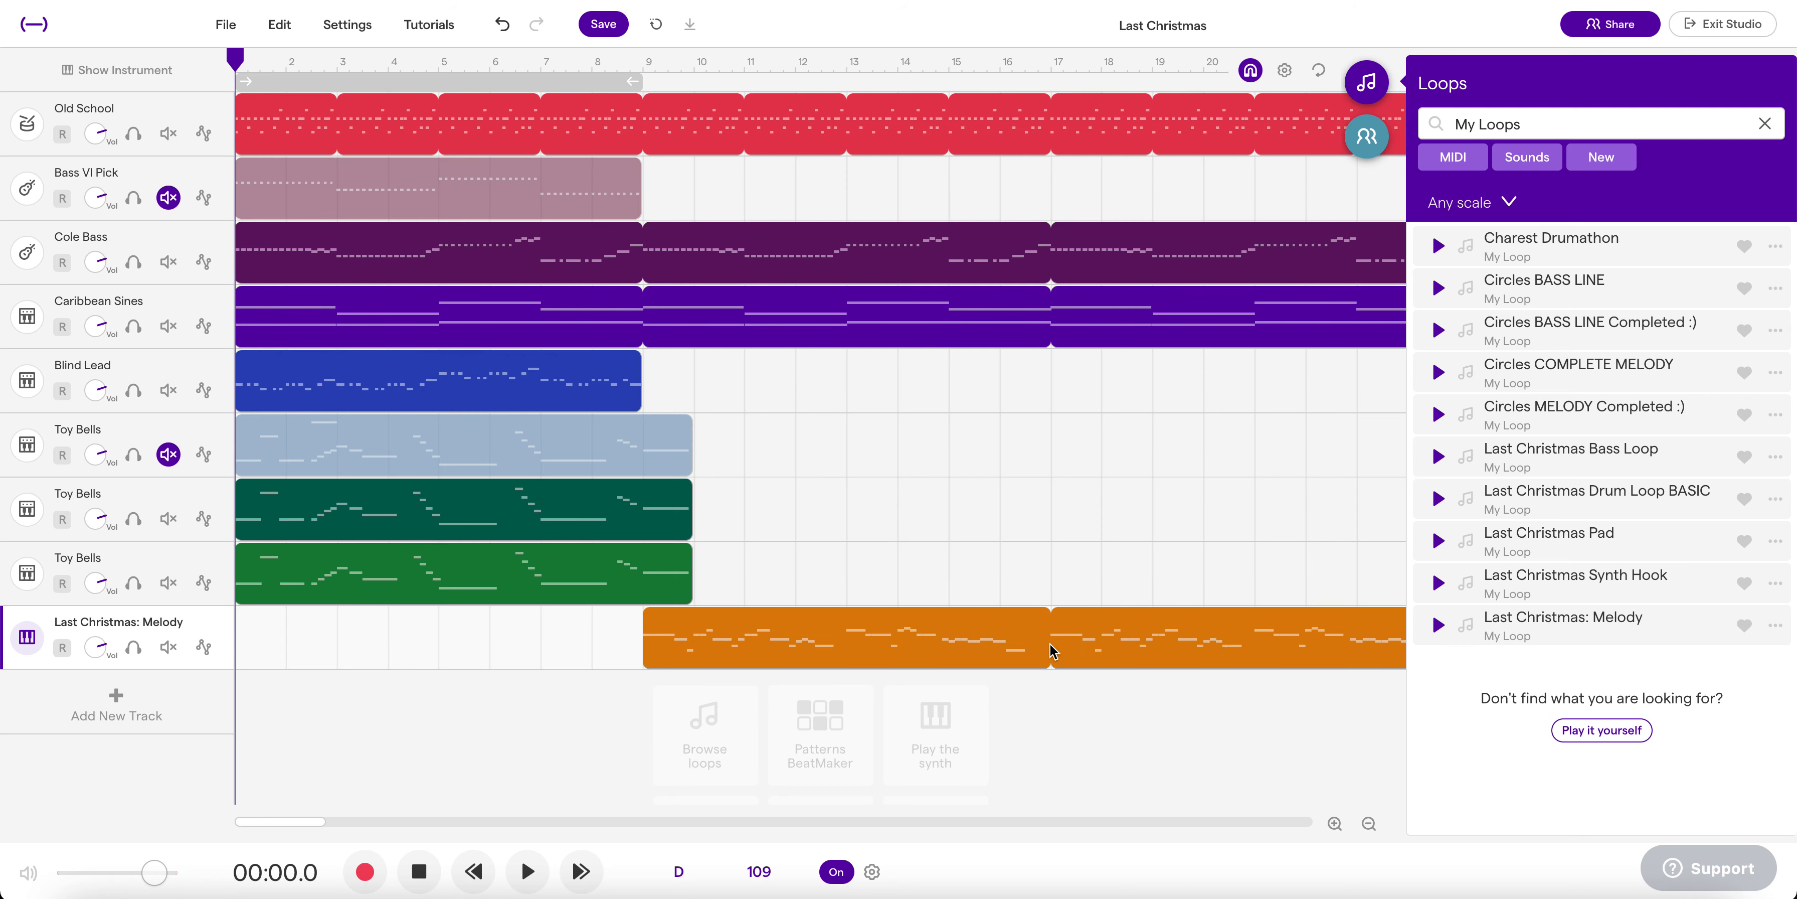
- Play the looped melody region from bar 9 and from its repeat at bar 17
left_click(645, 67)
key("space")
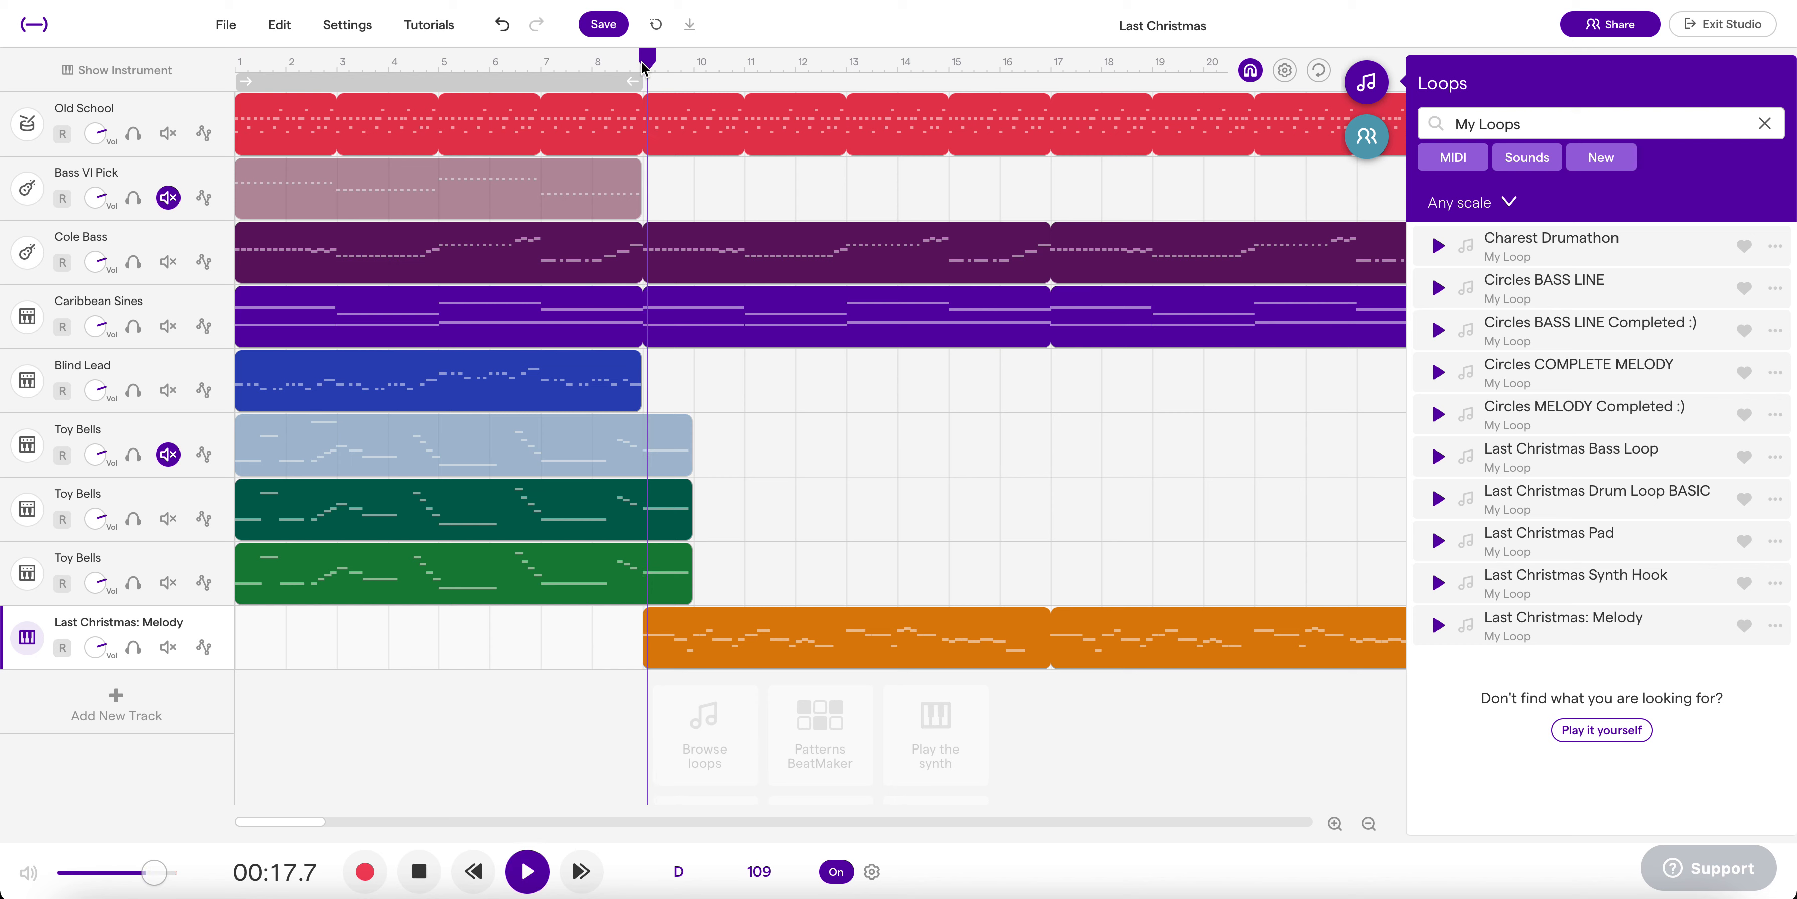
key("space")
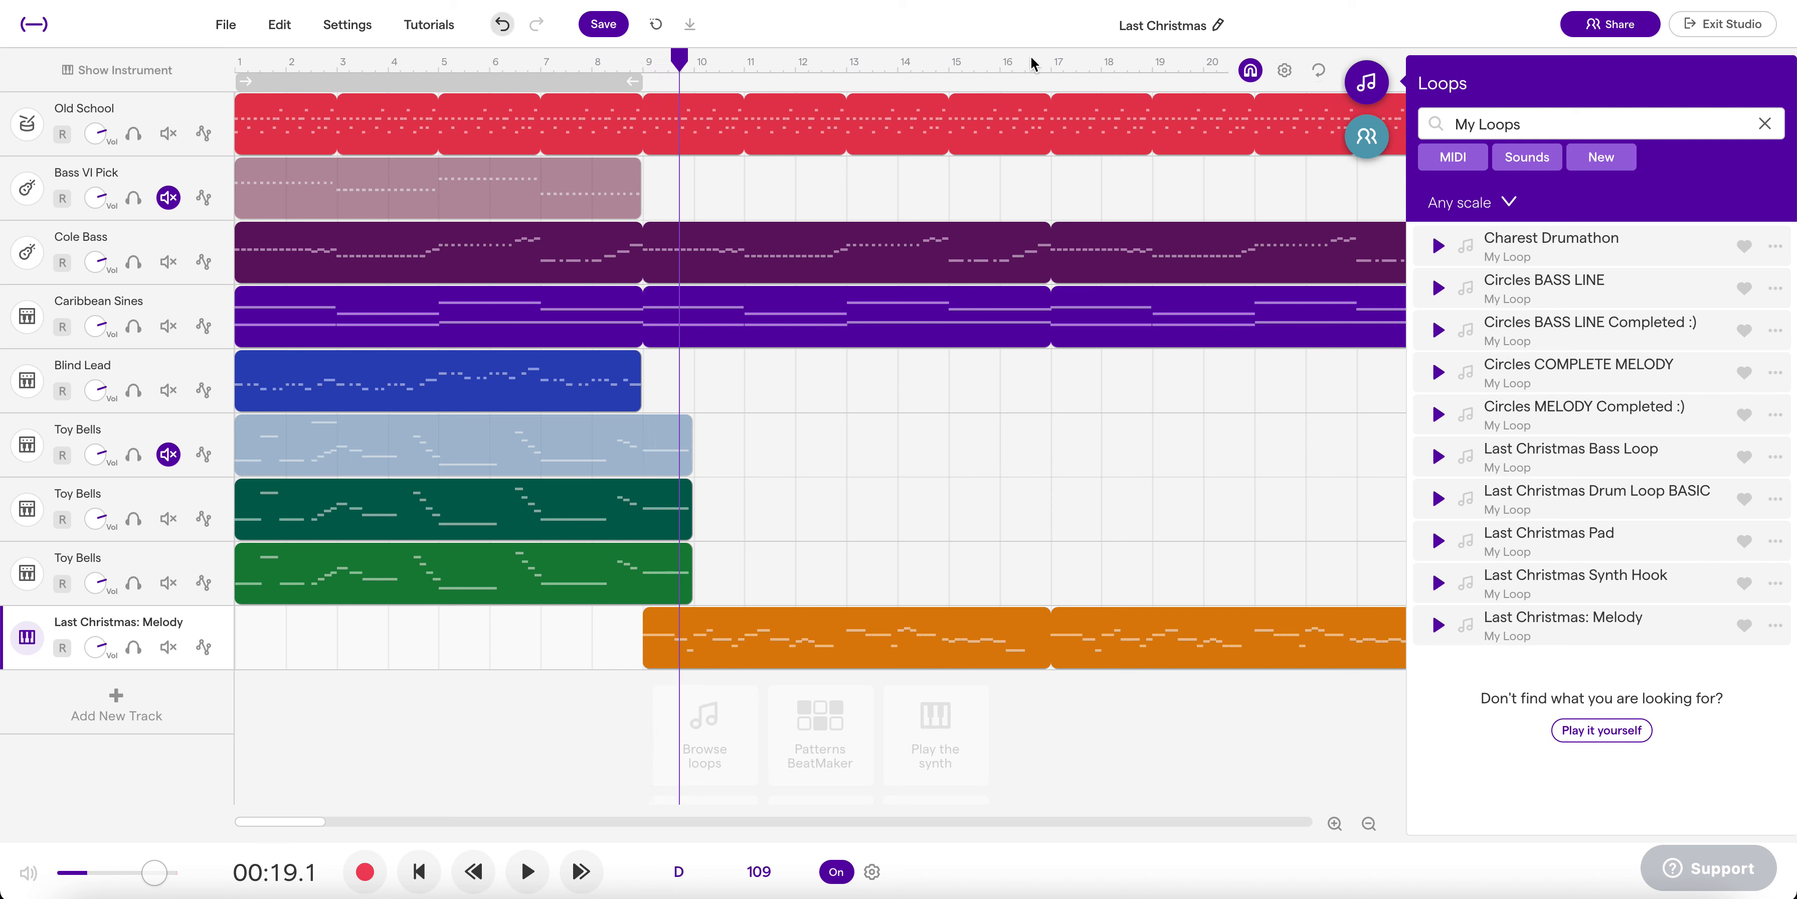
left_click(1061, 71)
key("space")
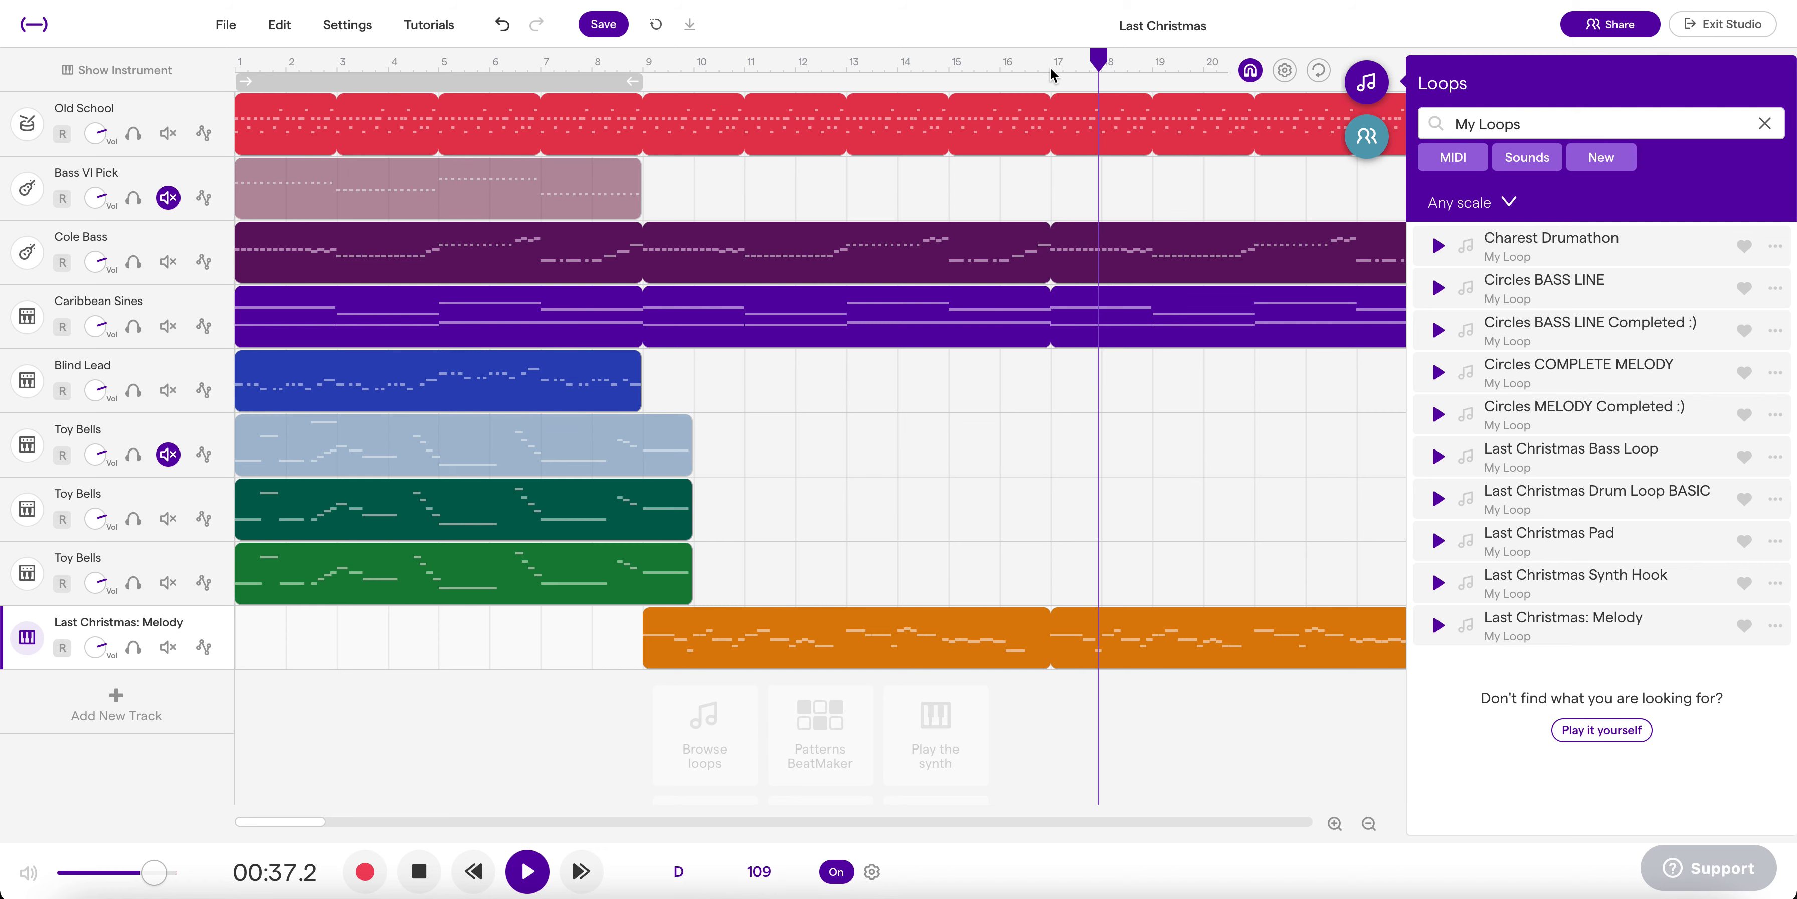
key("space")
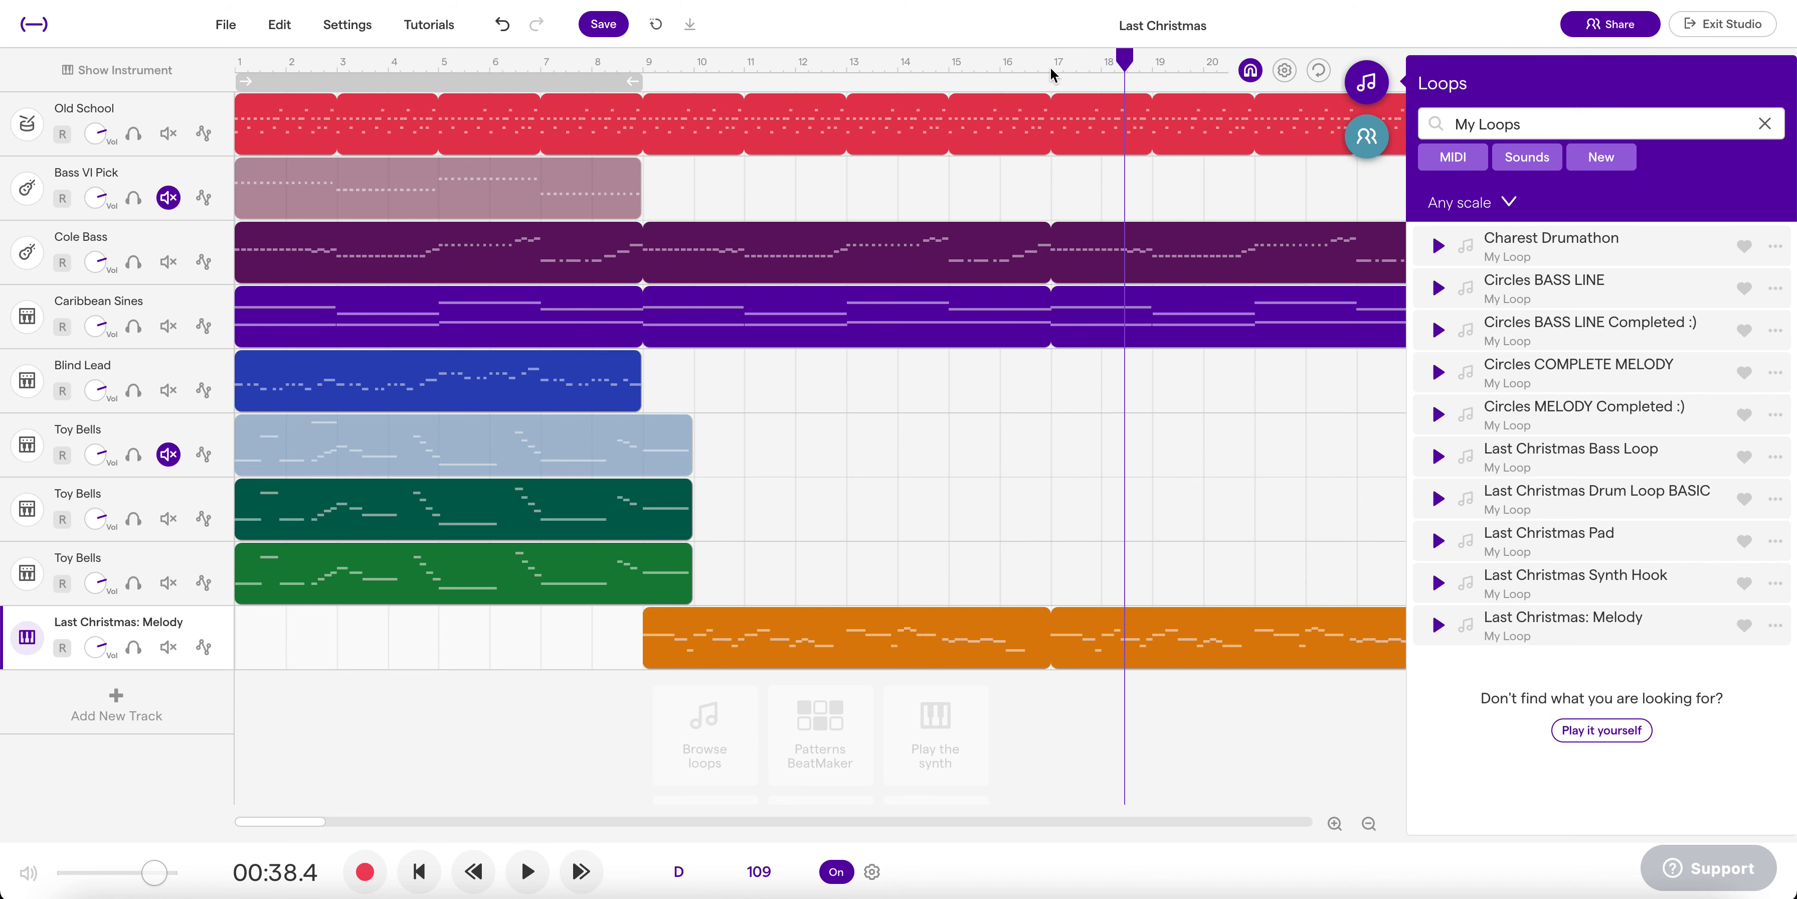
- Move the remaining melody region so that it starts at bar 25, directly after the looped region
scroll(1004, 273, "right", 5)
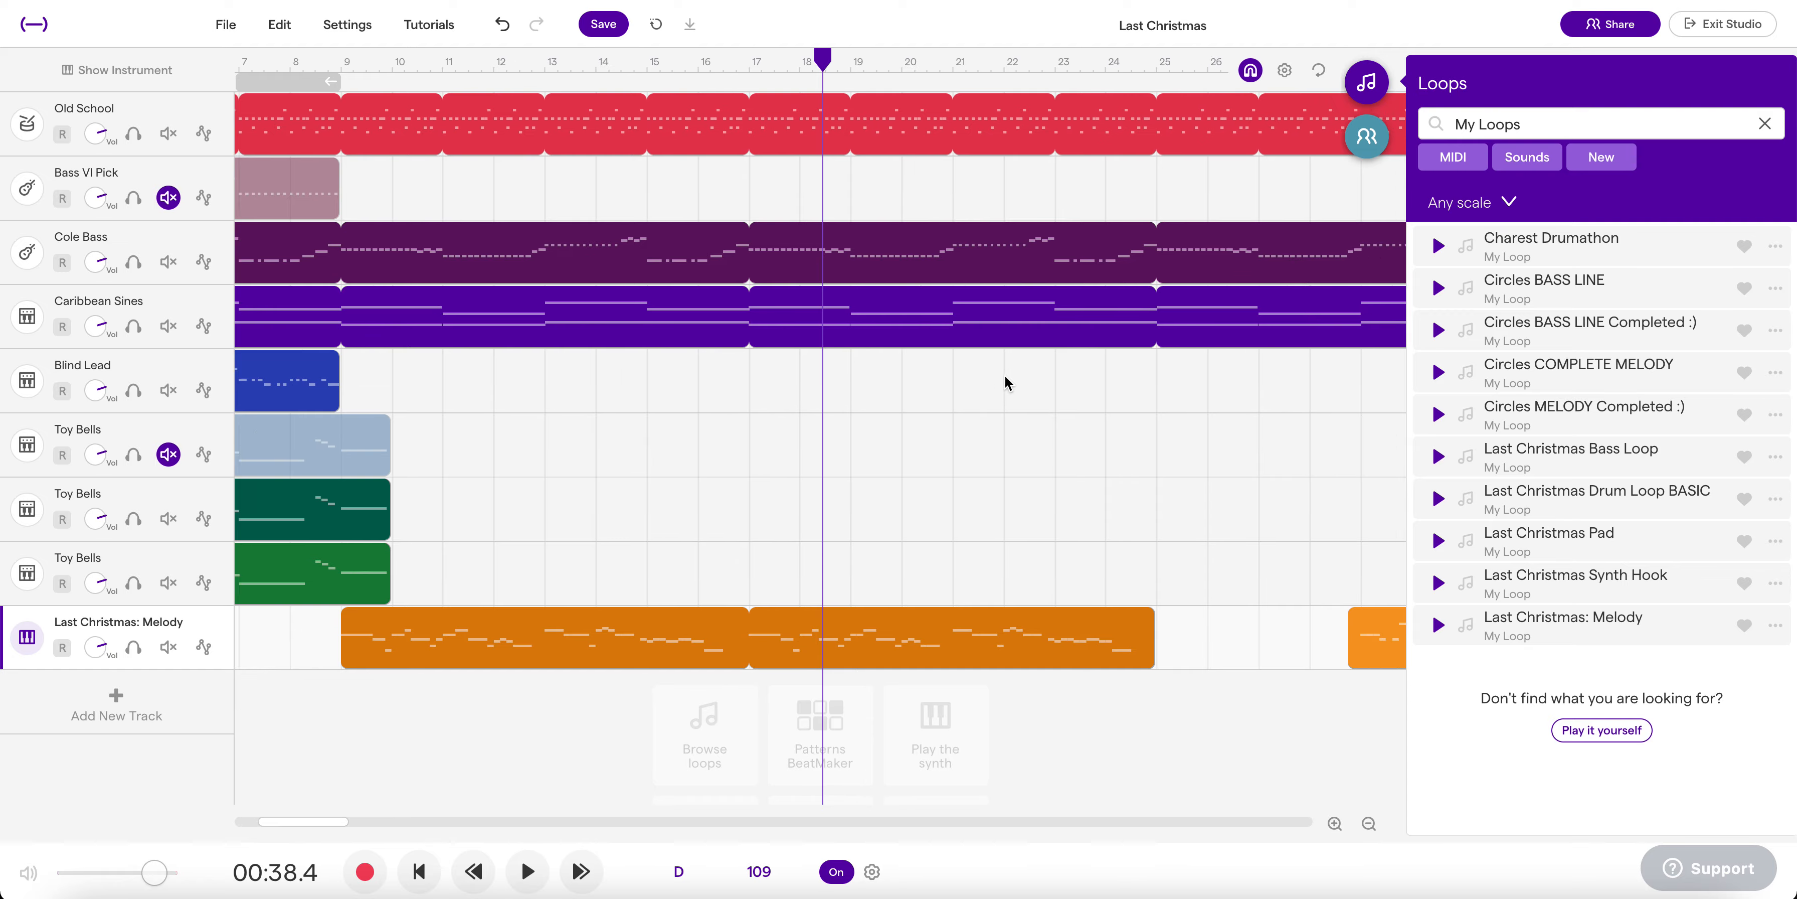
scroll(1005, 382, "right", 2)
scroll(1332, 614, "right", 2)
left_click_drag(1331, 614, 1033, 611)
- Play the transition into the melody region at bar 25, starting from about bar 24
left_click(898, 66)
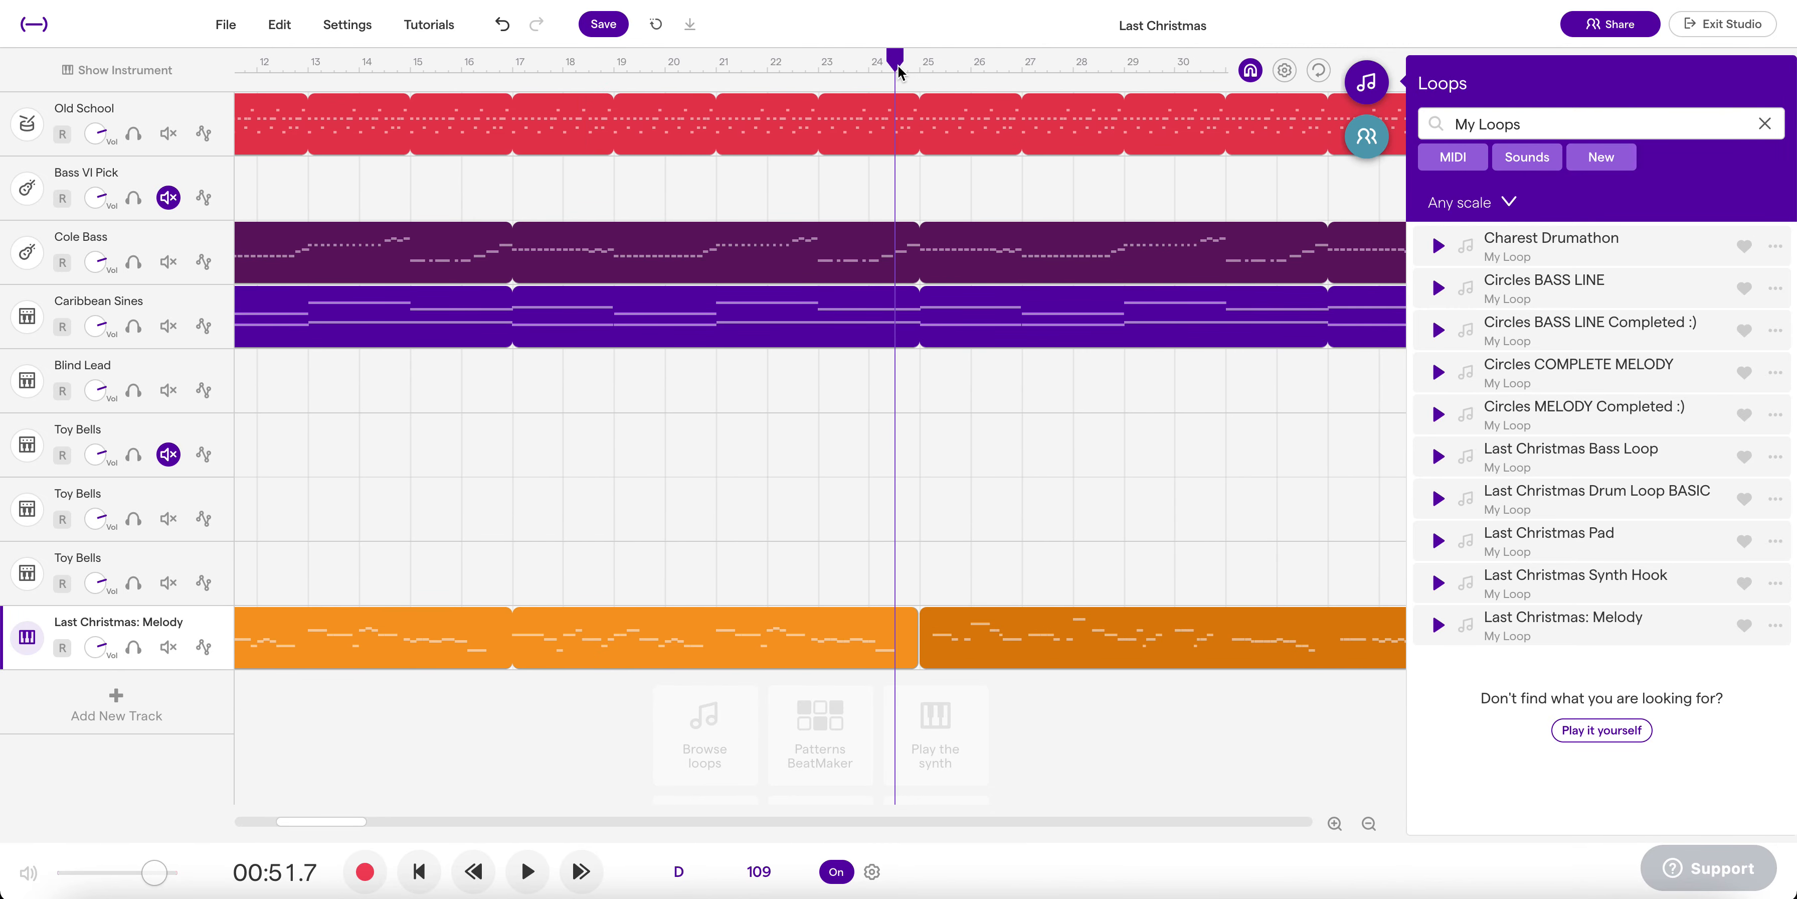
key("space")
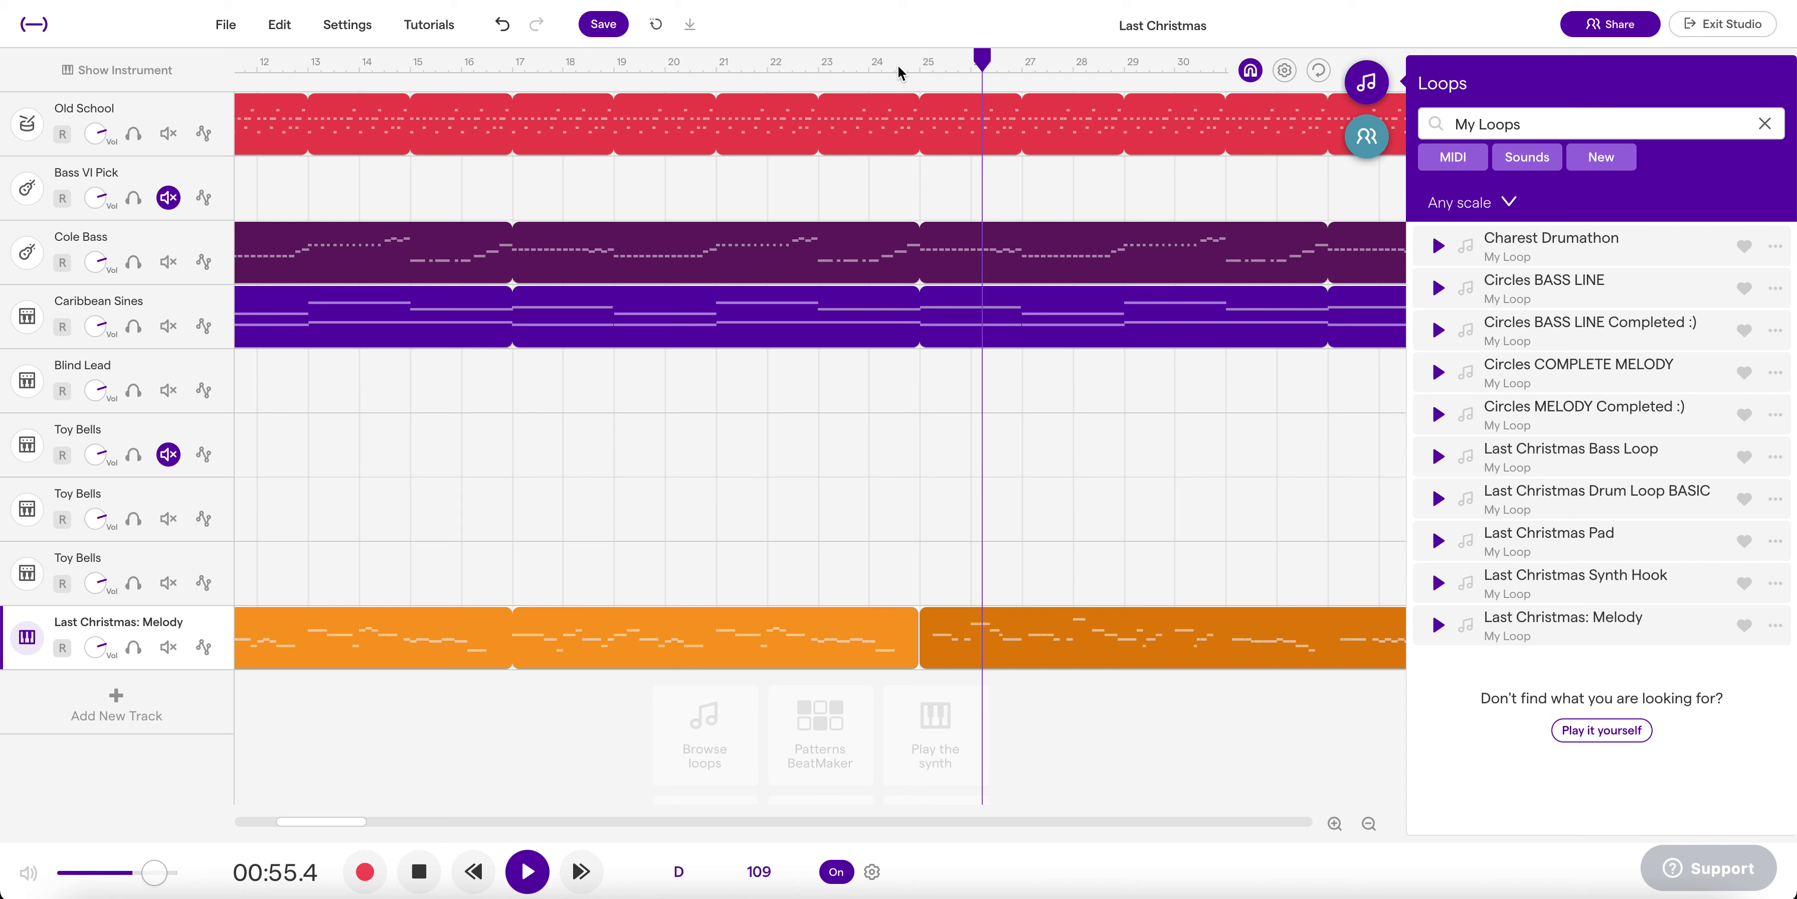
key("space")
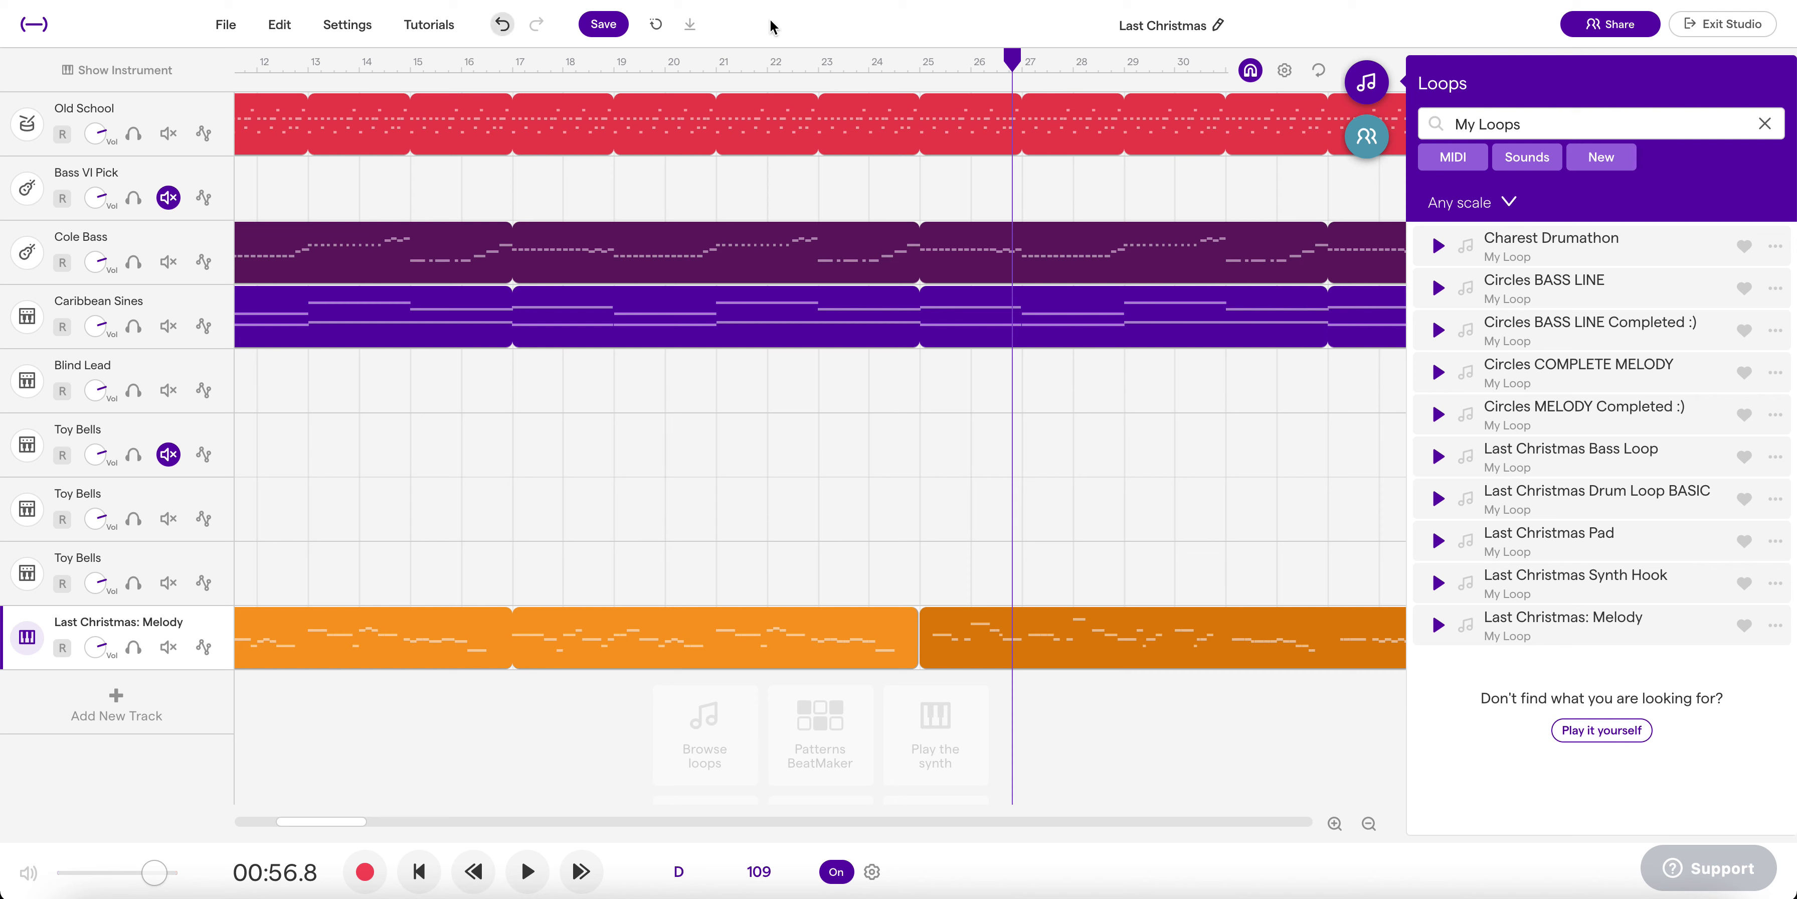
- Return the playhead to the start of the song and save the Last Christmas project
key("Return")
key("Return")
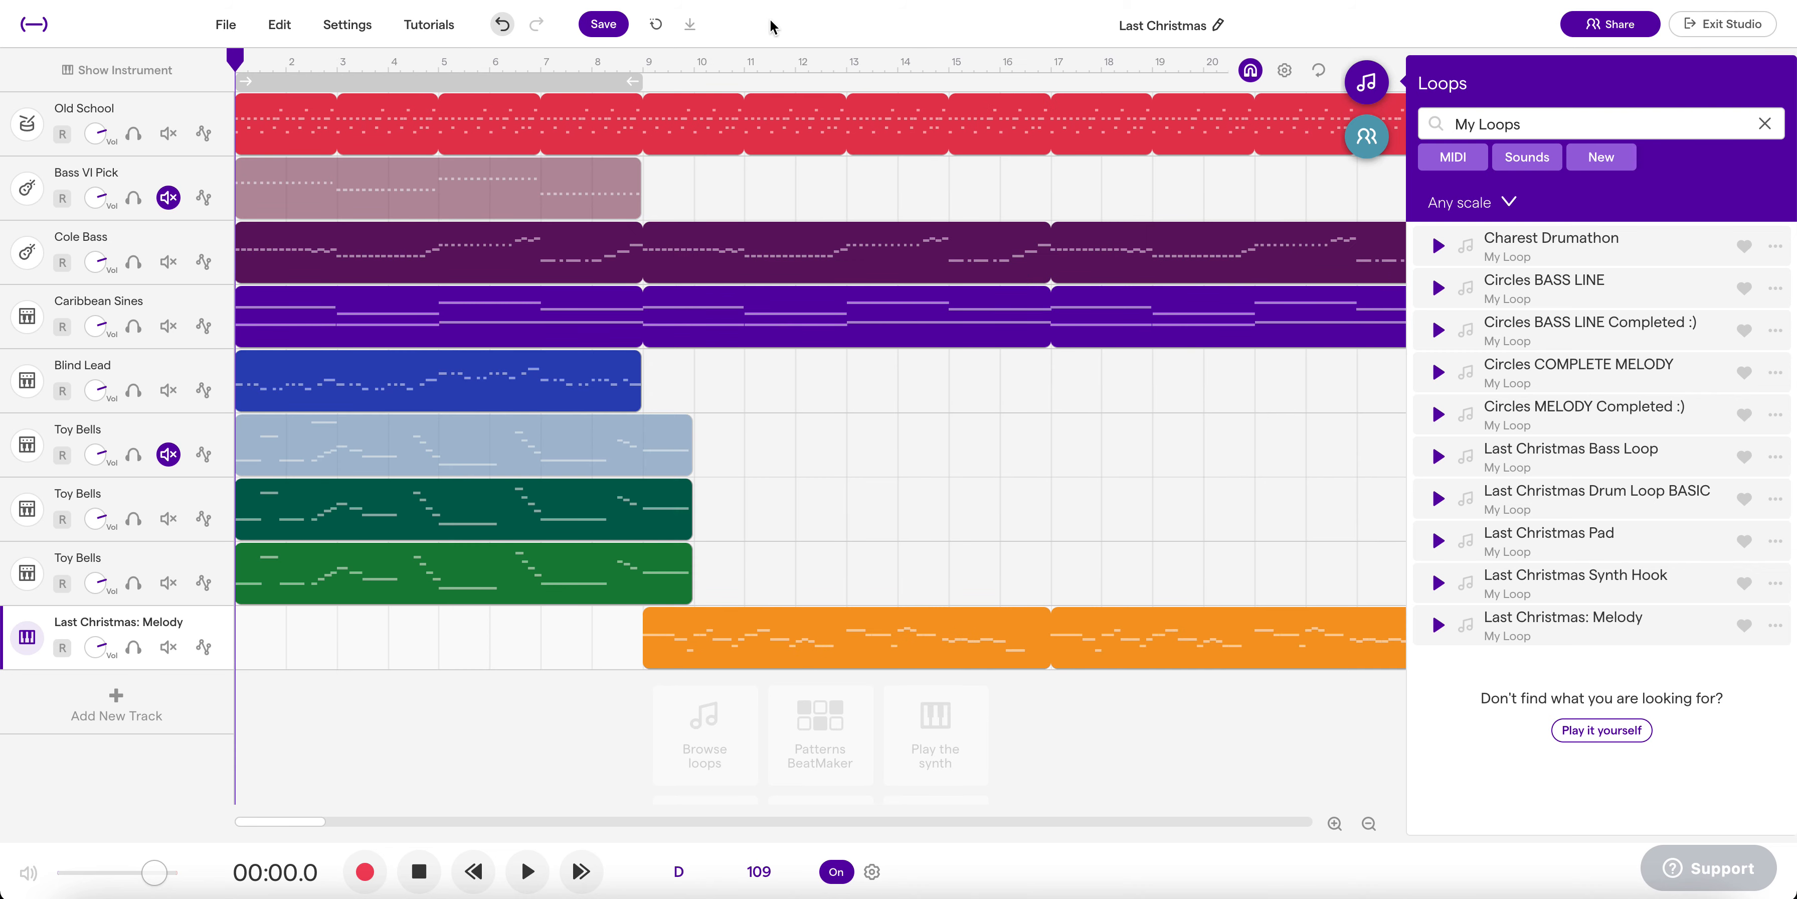
left_click(660, 26)
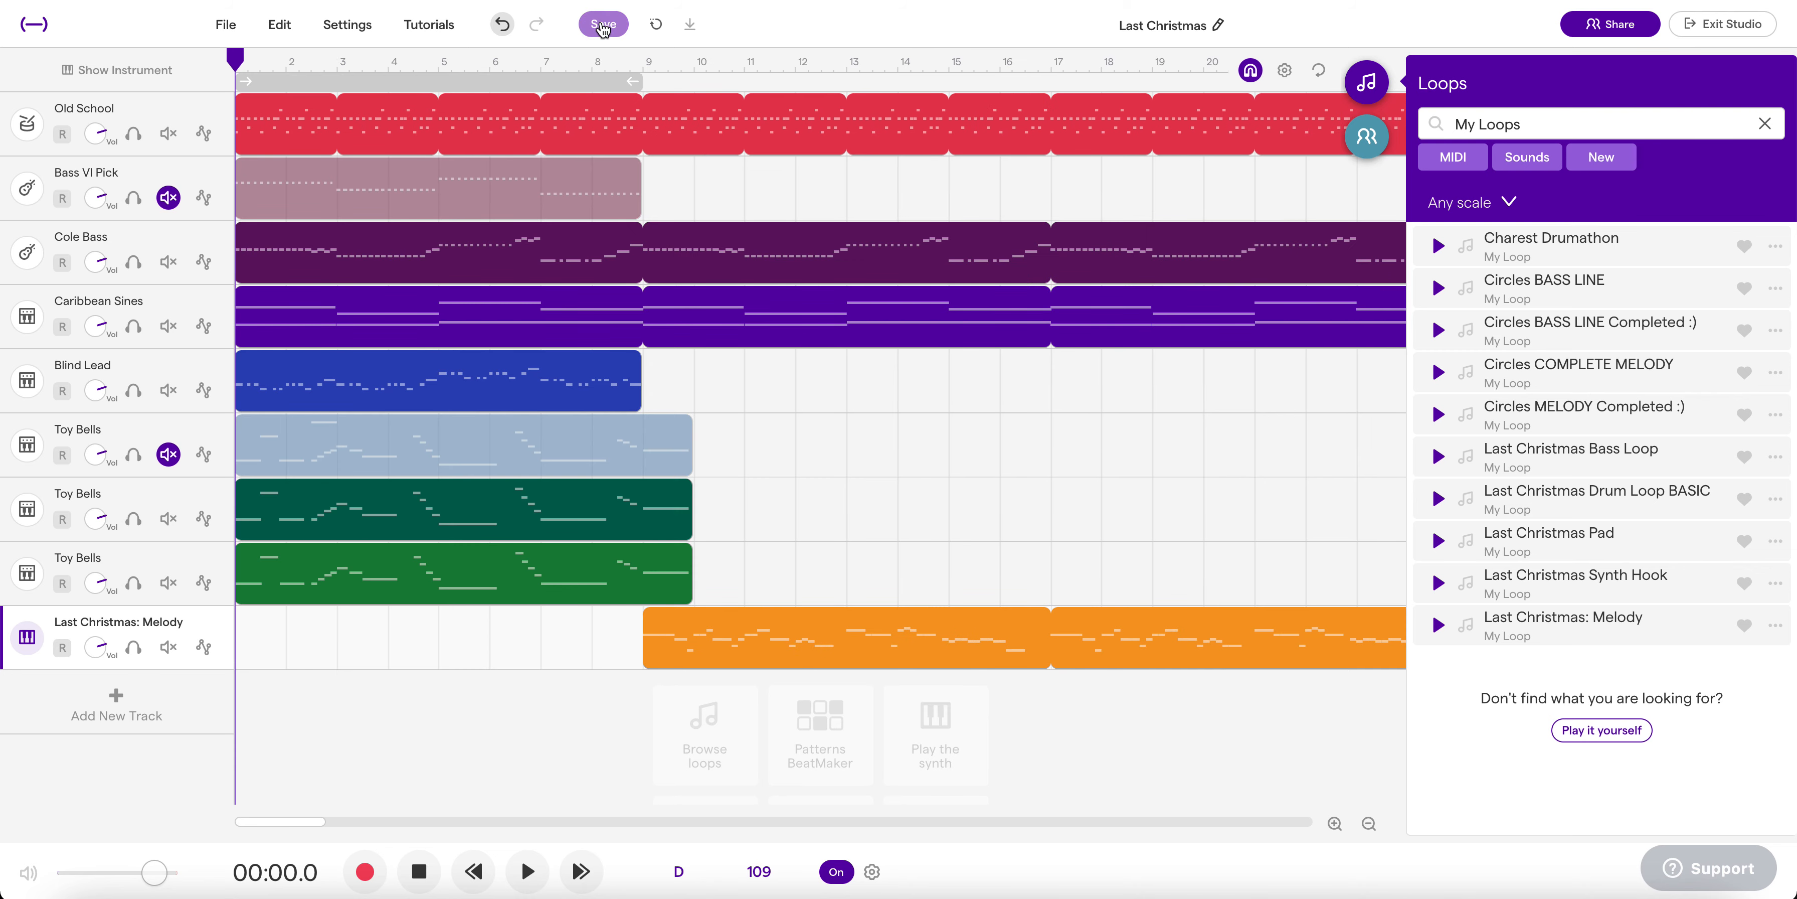